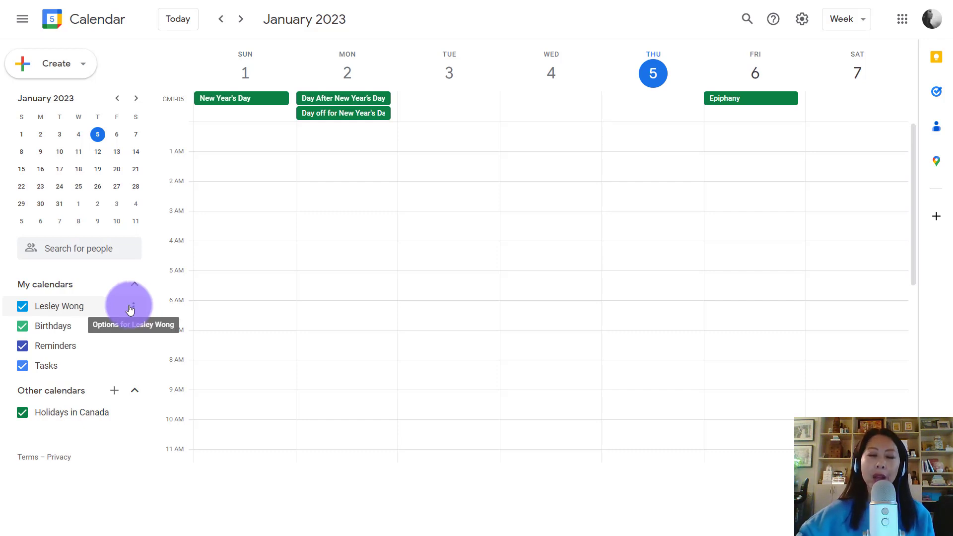
# Toggle the Birthdays and Holidays in Canada calendars off and back on in the week view.
pyautogui.click(22, 326)
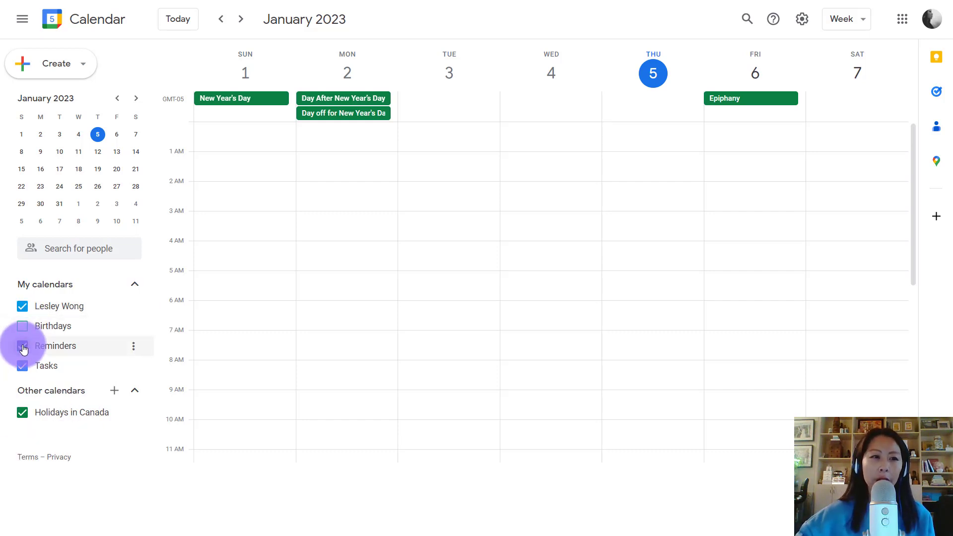
pyautogui.click(23, 326)
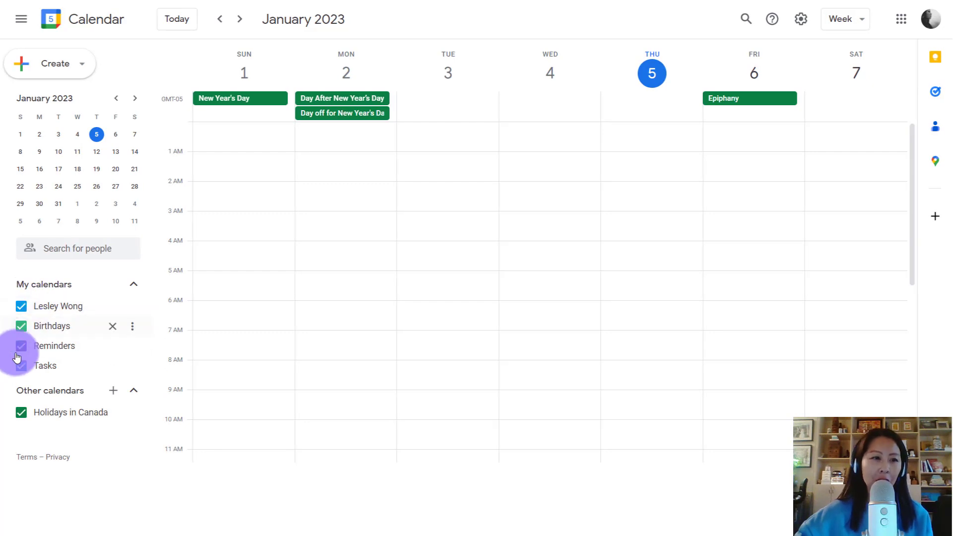
pyautogui.click(20, 413)
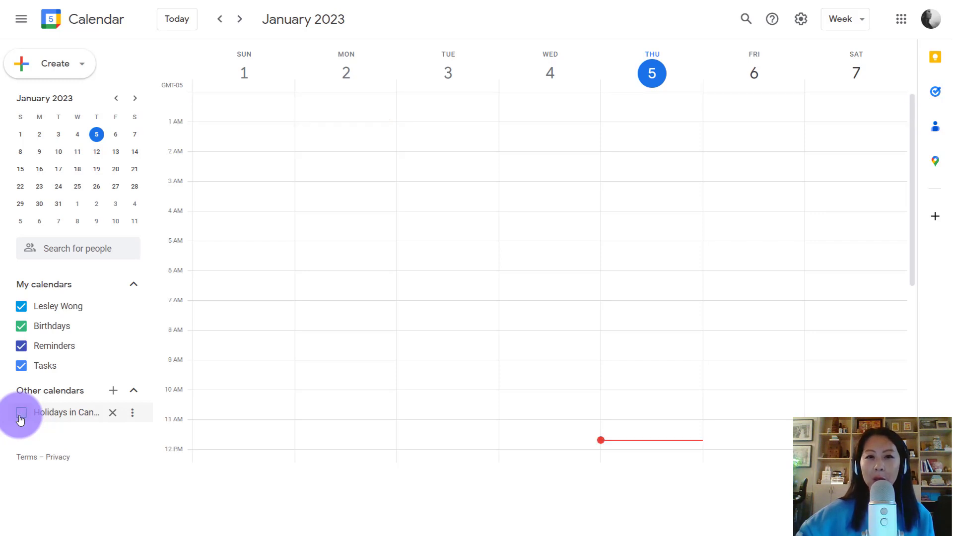
pyautogui.click(20, 417)
pyautogui.click(20, 418)
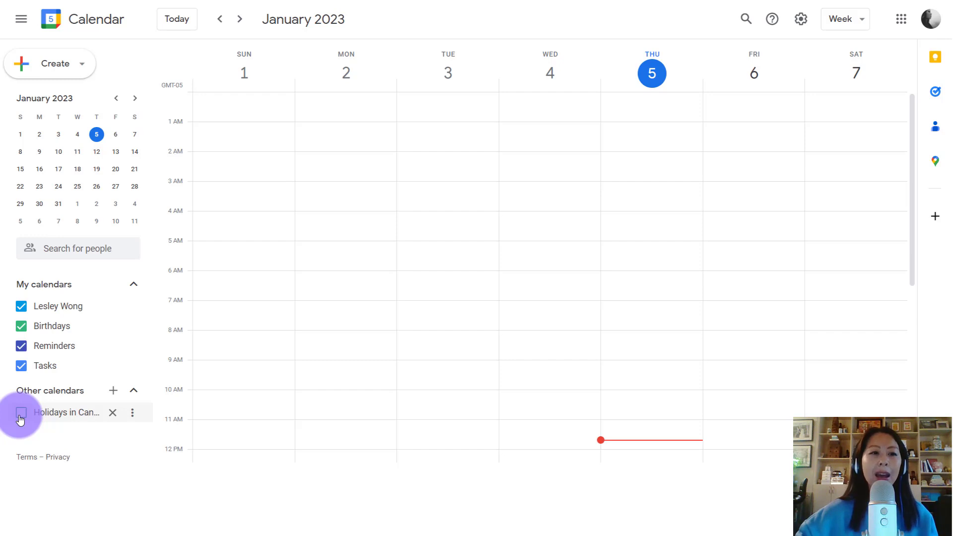
pyautogui.click(20, 418)
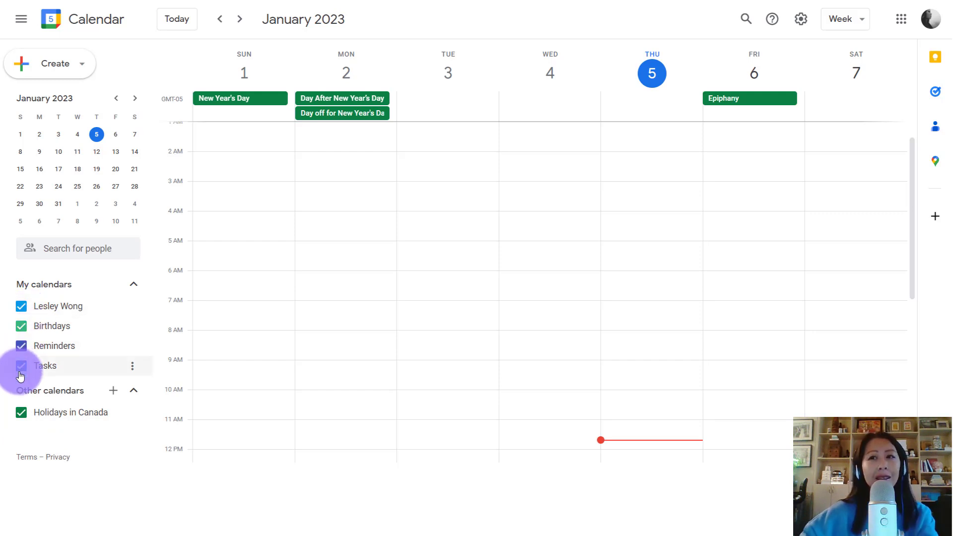
# Change the color of the primary calendar under My calendars to dark green.
pyautogui.click(132, 307)
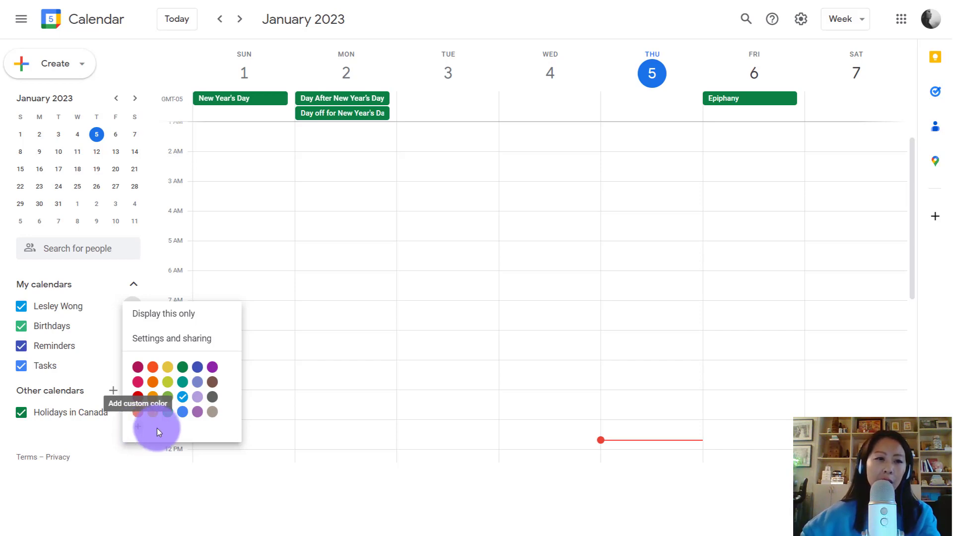
pyautogui.click(183, 372)
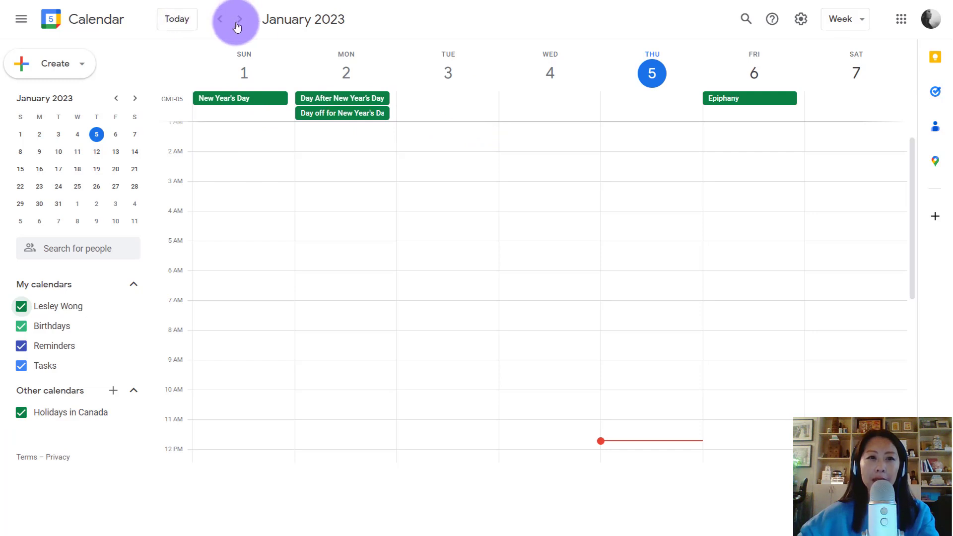
pyautogui.scroll(-1, 242, 99)
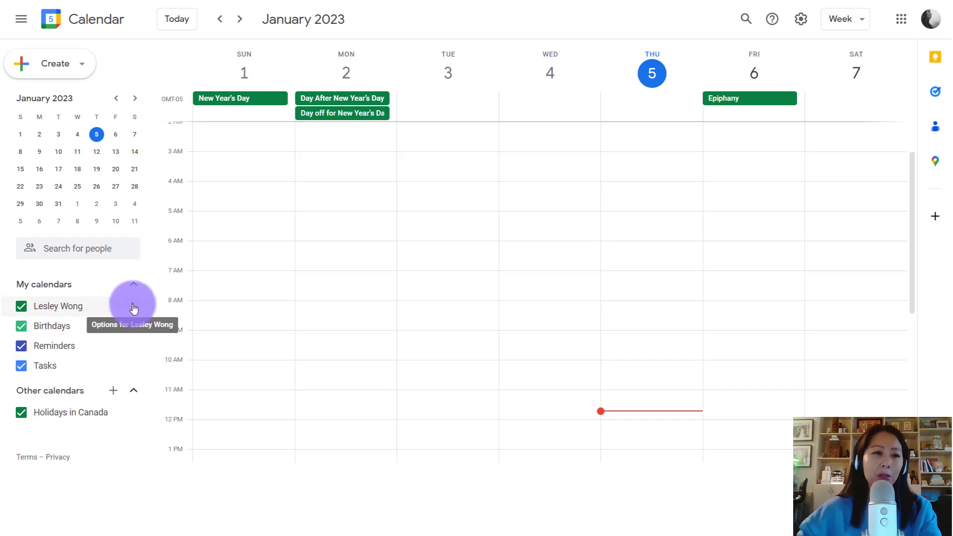
# Rename the primary calendar as Personal in its calendar settings.
pyautogui.click(133, 309)
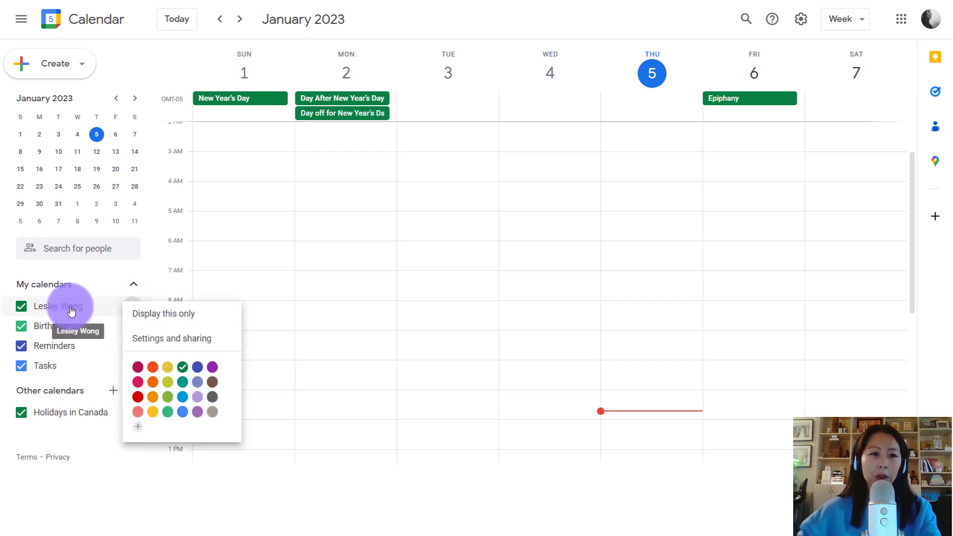
pyautogui.click(161, 339)
pyautogui.moveTo(336, 94); pyautogui.dragTo(189, 87)
pyautogui.write('Pe')
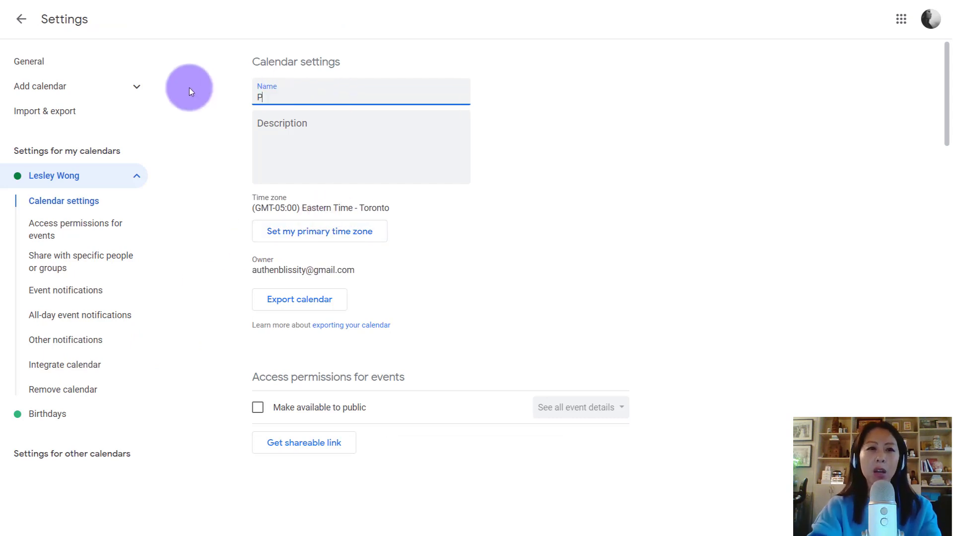
pyautogui.write('rsonal')
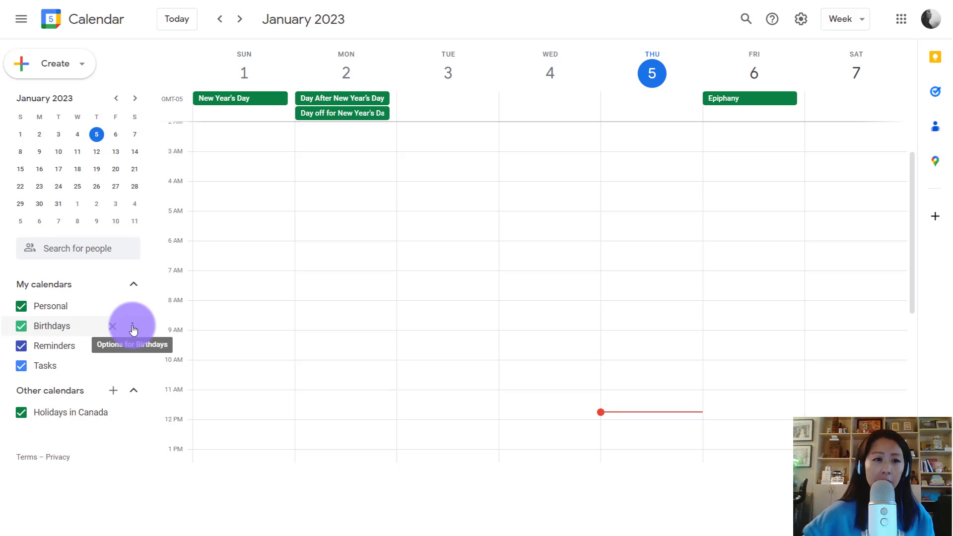
# Examine the name and description in the Birthdays calendar's settings and return to the week view.
pyautogui.click(133, 328)
pyautogui.click(148, 358)
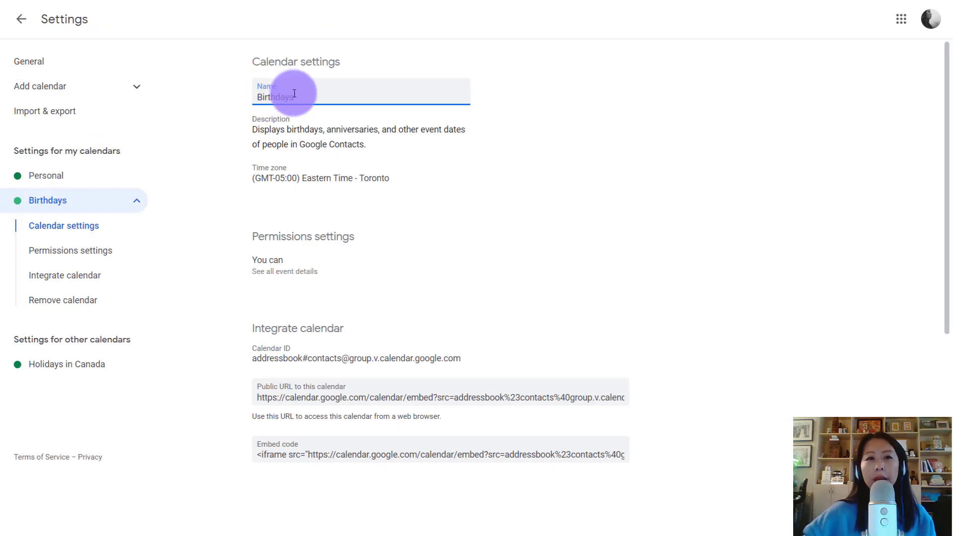
pyautogui.moveTo(256, 126)
pyautogui.mouseDown()
pyautogui.moveTo(329, 132)
pyautogui.moveTo(410, 161)
pyautogui.moveTo(245, 127)
pyautogui.mouseUp()
pyautogui.click(391, 150)
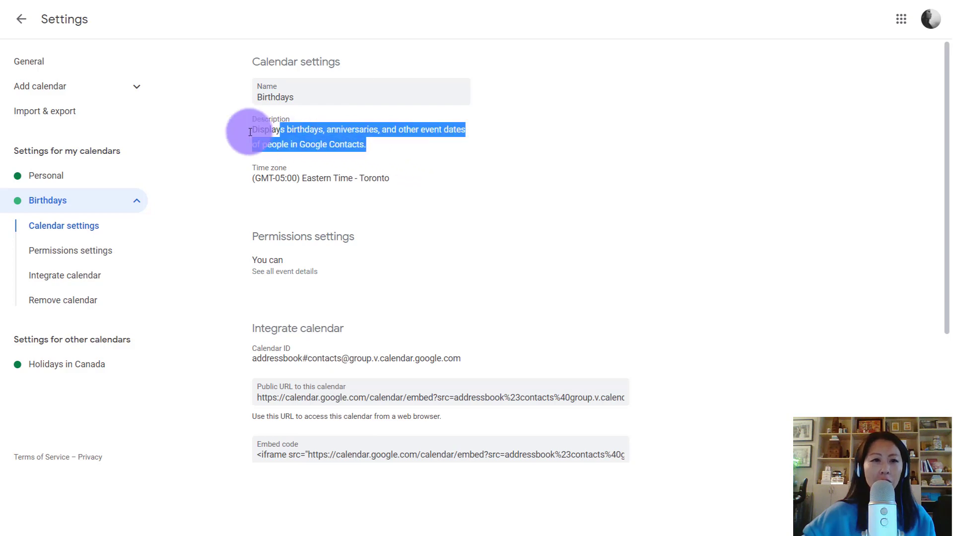
pyautogui.click(20, 19)
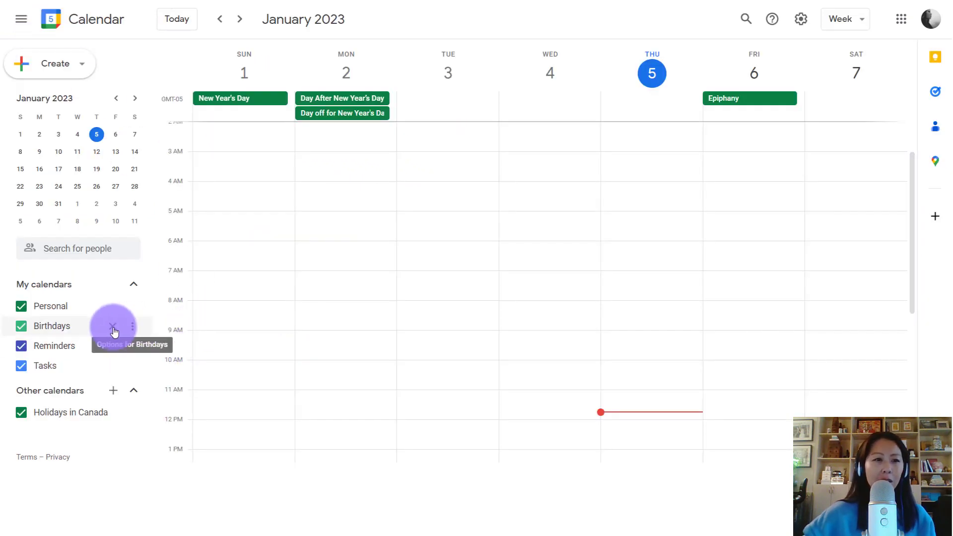
# Remove the Birthdays calendar from the list and turn off display of the Reminders and Tasks calendars.
pyautogui.click(113, 326)
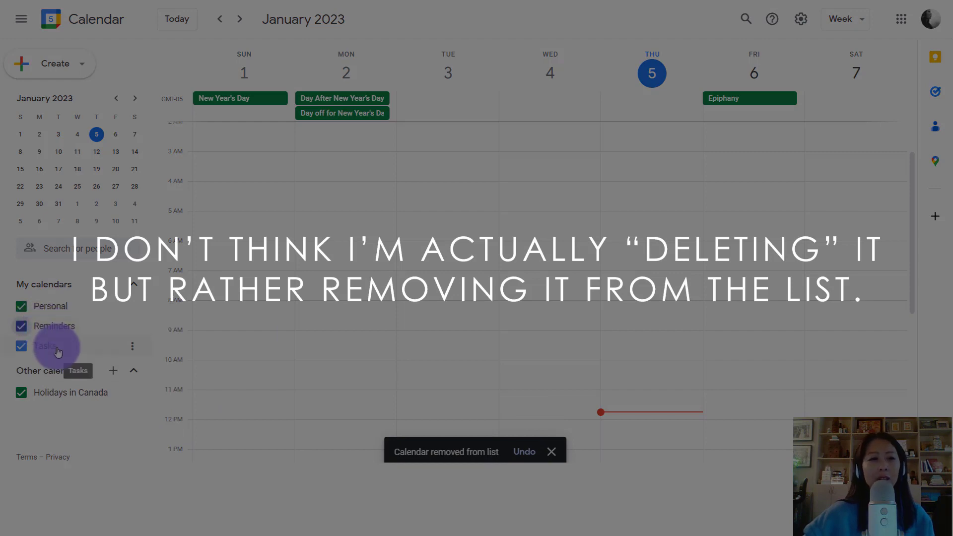
pyautogui.click(21, 326)
pyautogui.click(21, 345)
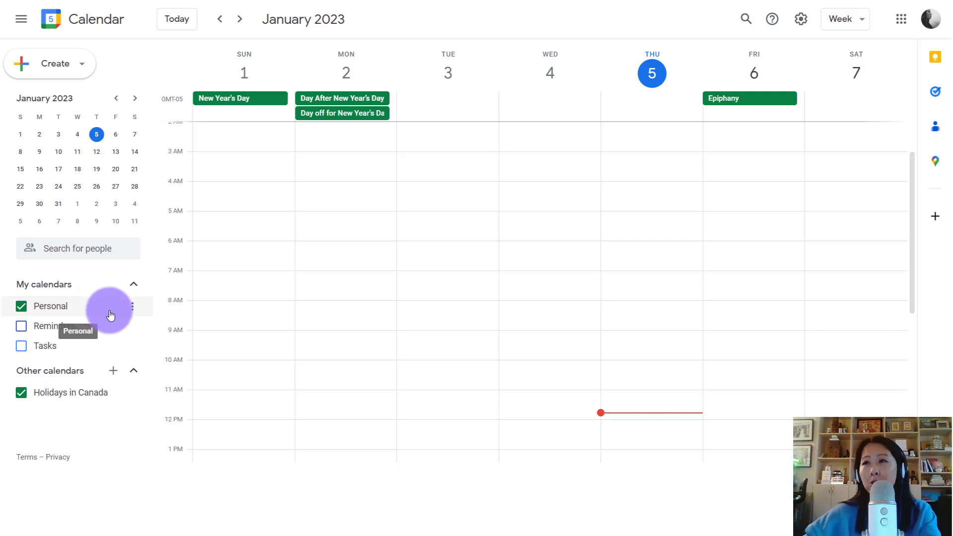
# Create a new calendar named Hubby.
pyautogui.click(113, 371)
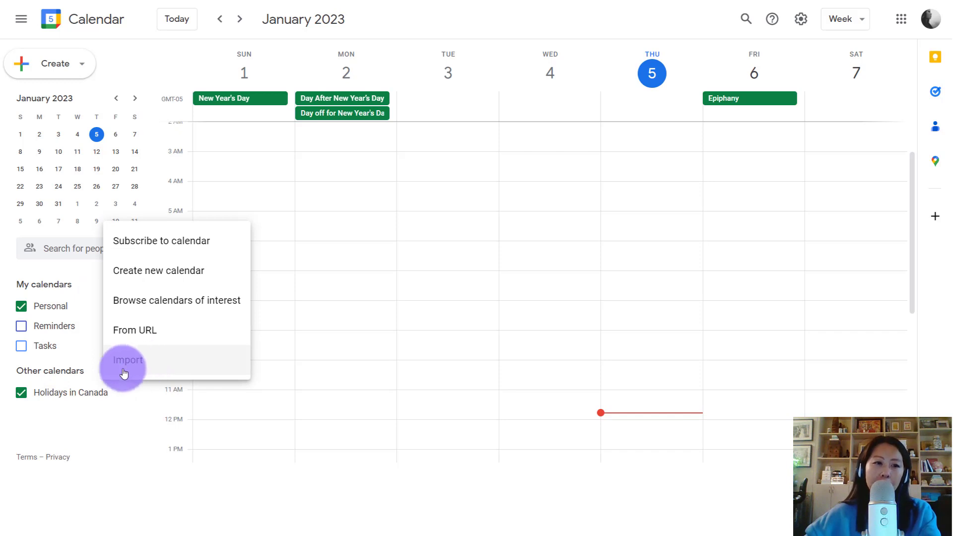
pyautogui.click(64, 373)
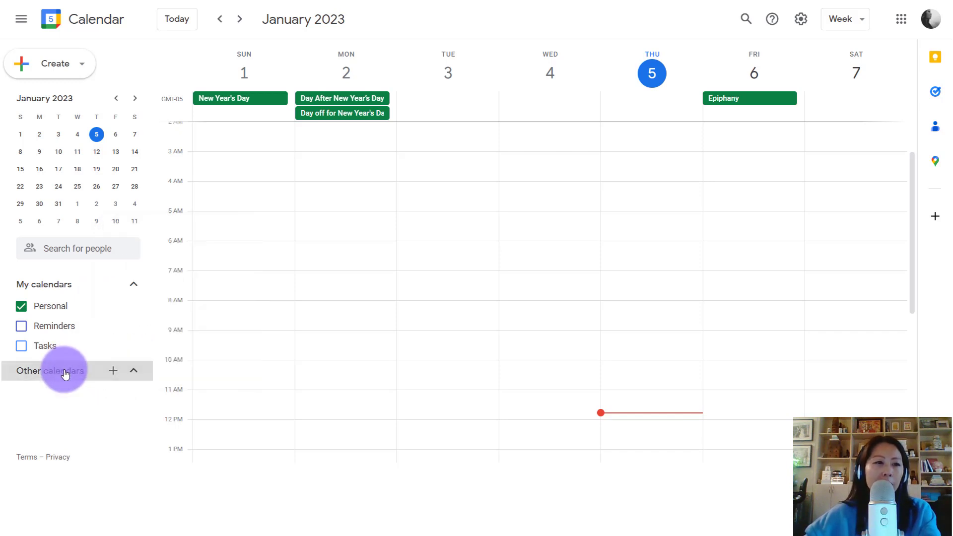
pyautogui.click(115, 373)
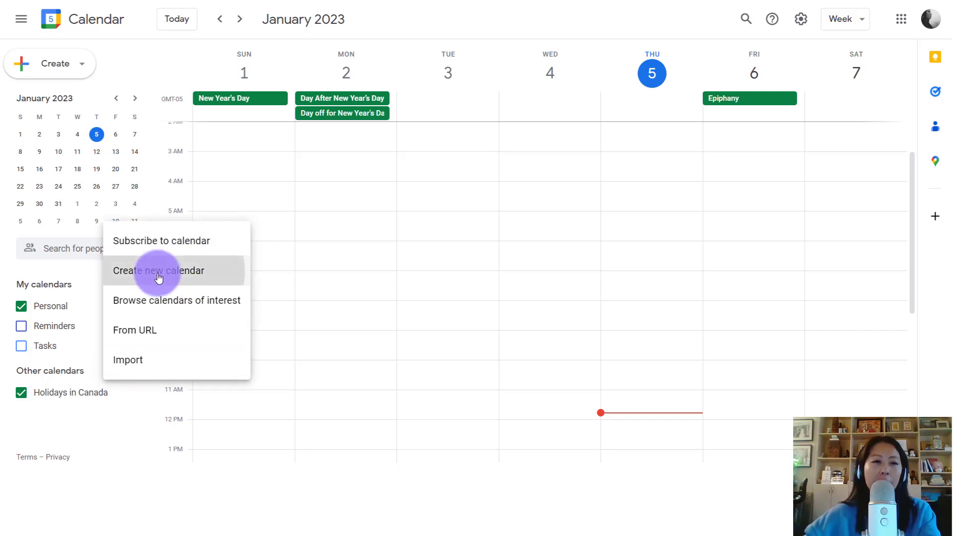
pyautogui.click(160, 272)
pyautogui.write('Hubby')
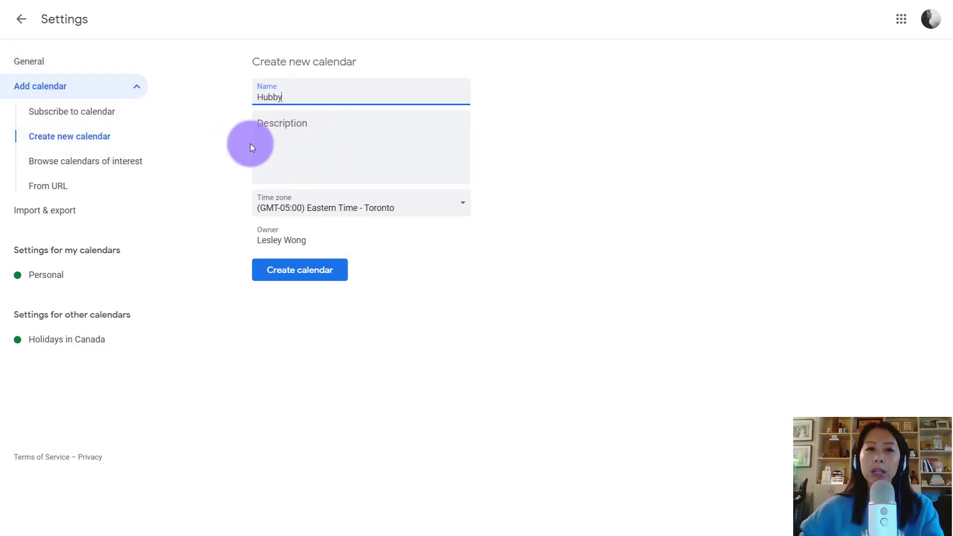
pyautogui.click(291, 276)
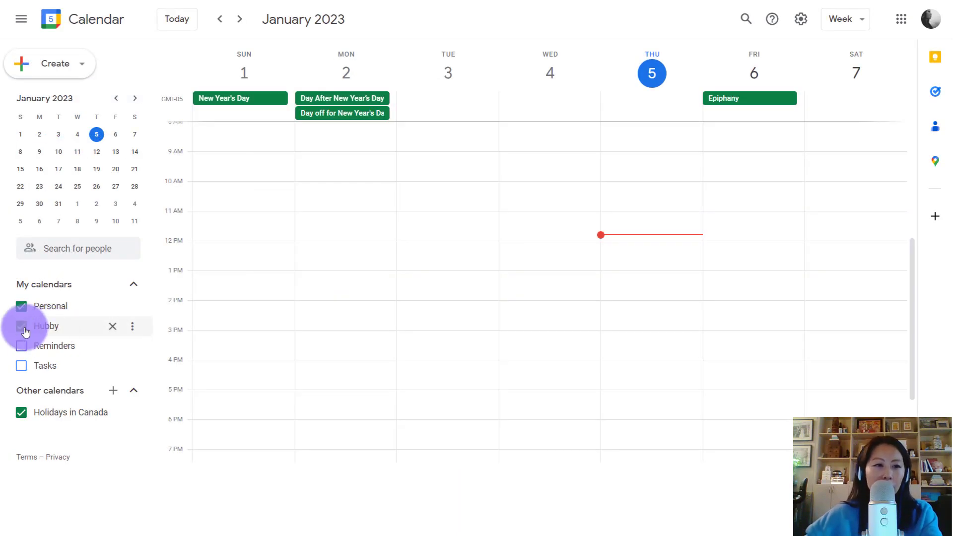
# Set the Hubby calendar's color to taupe, and toggle its display off and back on.
pyautogui.click(132, 326)
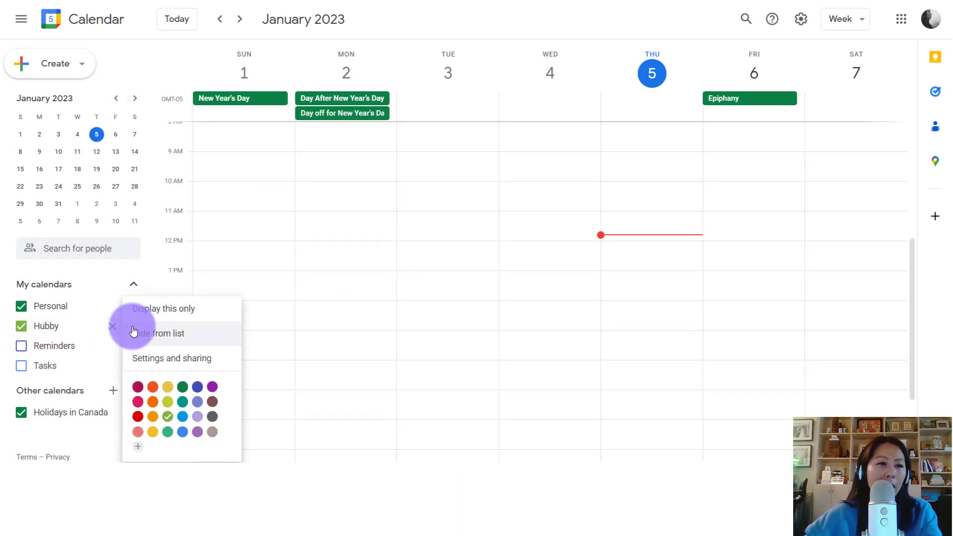
pyautogui.click(213, 432)
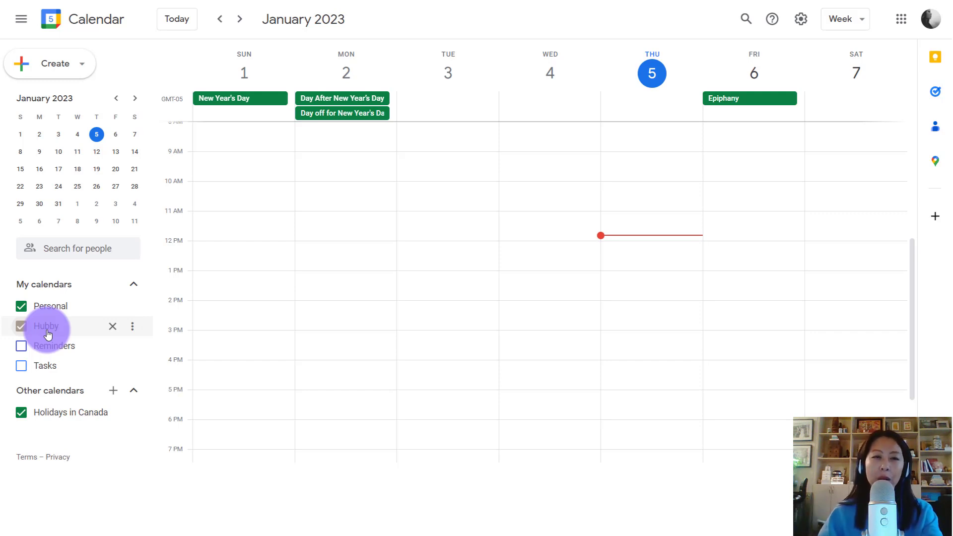
pyautogui.click(21, 327)
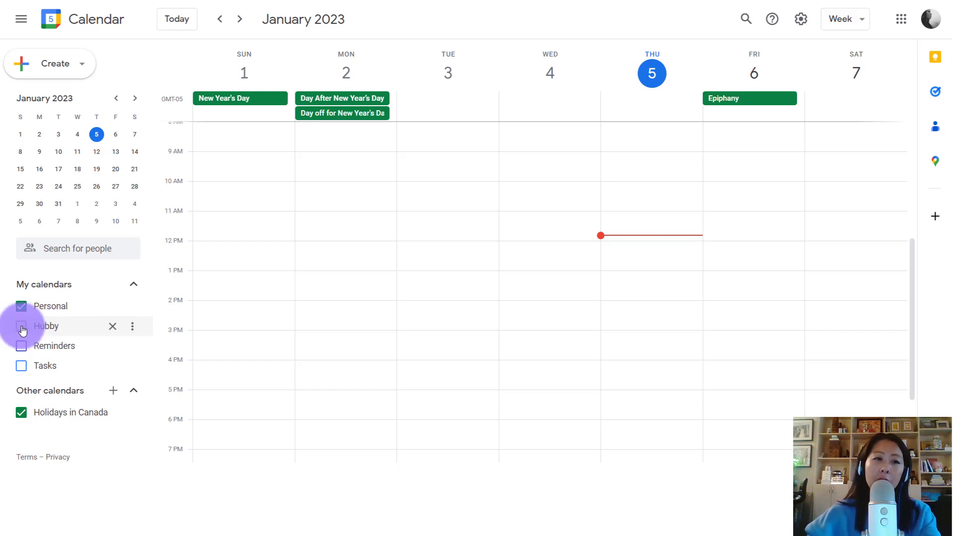
pyautogui.click(22, 327)
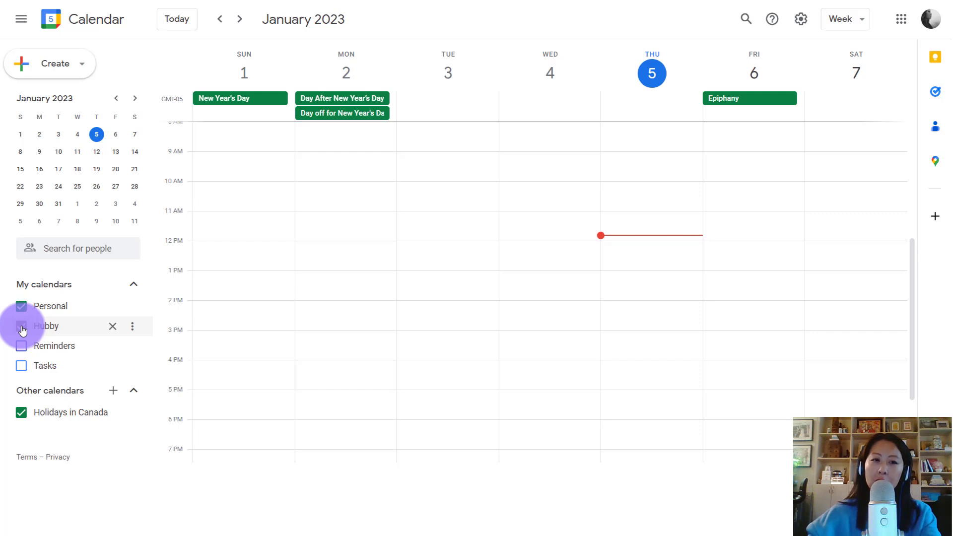
# Create a new calendar named Products and set its color to dark magenta.
pyautogui.click(115, 392)
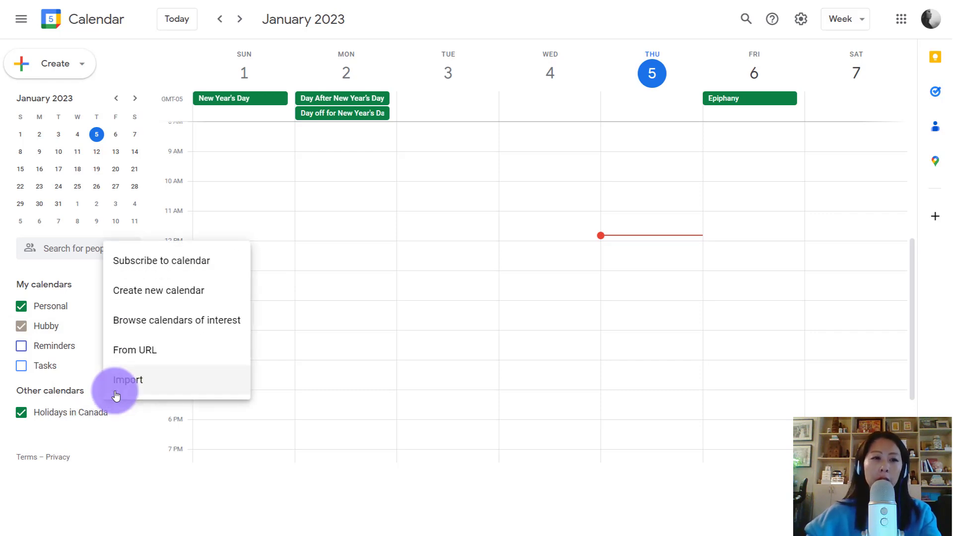
pyautogui.click(146, 294)
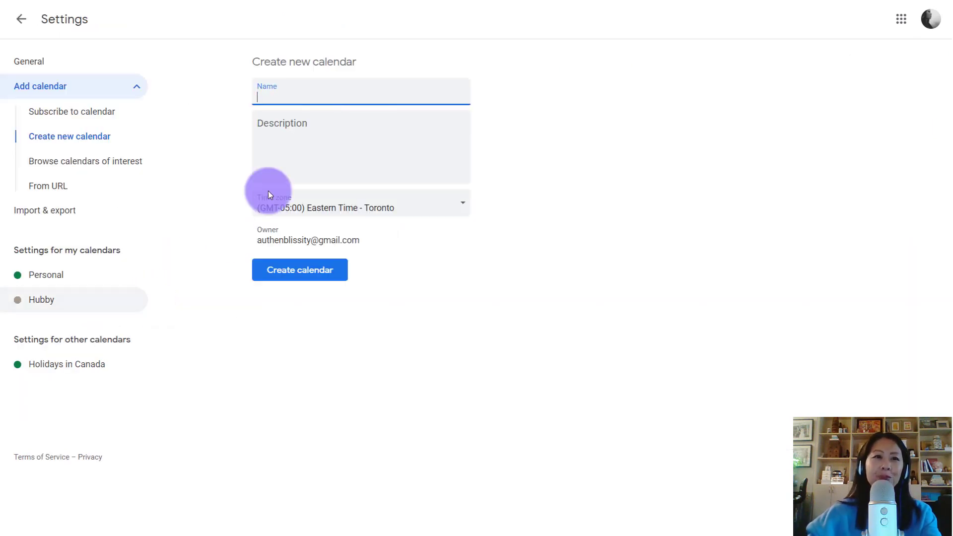
pyautogui.write('Pri')
pyautogui.press('BackSpace')
pyautogui.write('o')
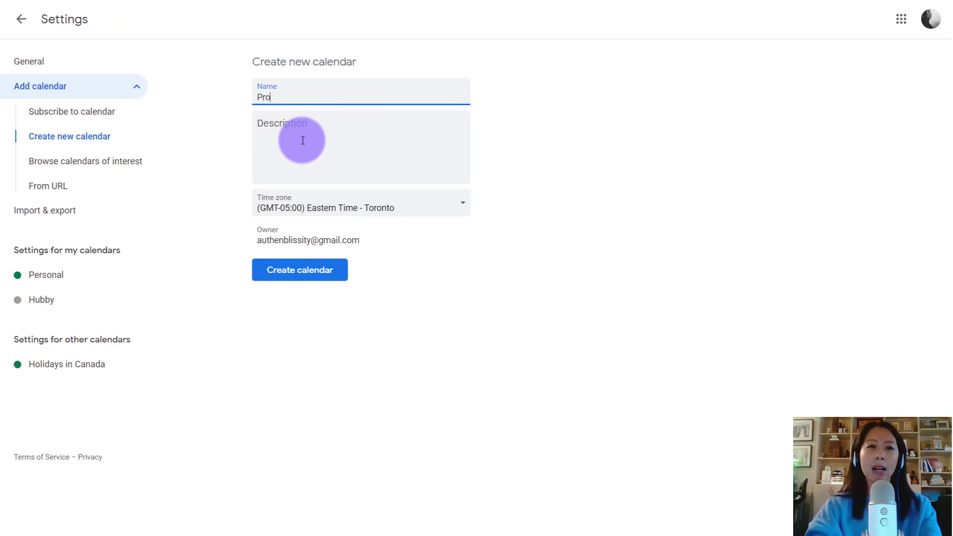
pyautogui.write('ducts')
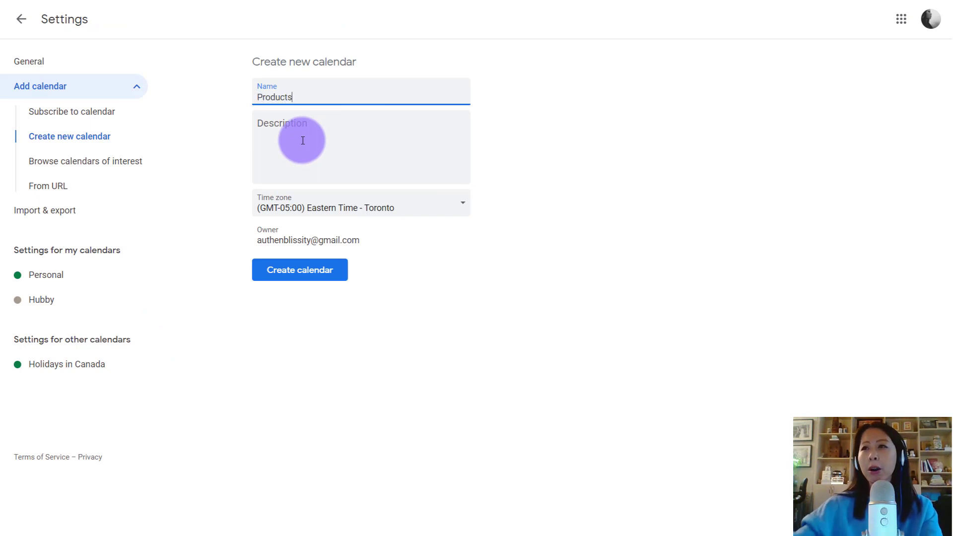
pyautogui.press('Return')
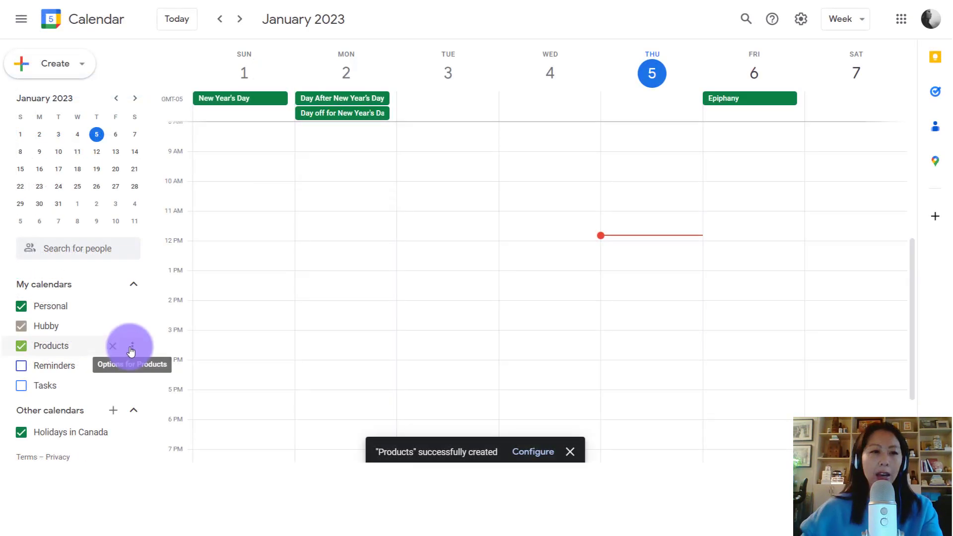
pyautogui.click(131, 349)
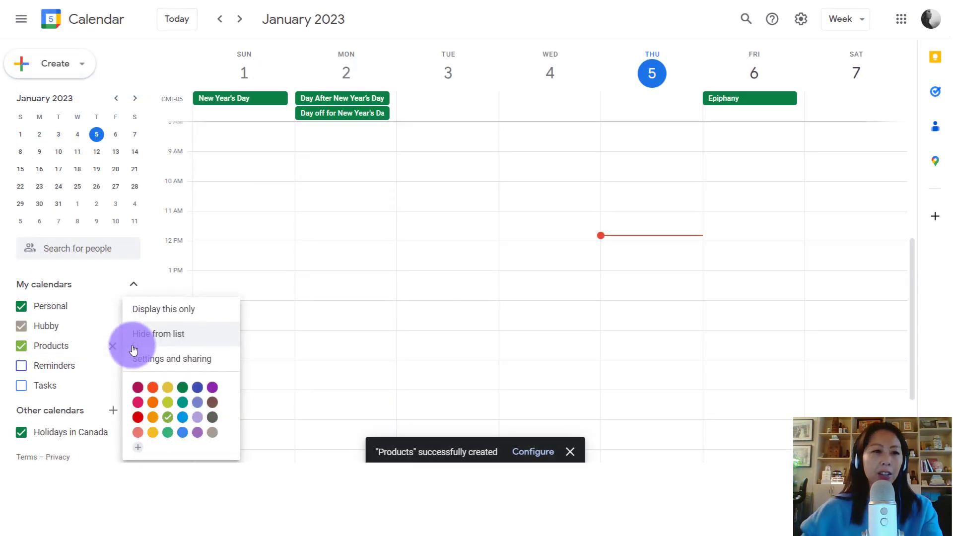
pyautogui.click(138, 390)
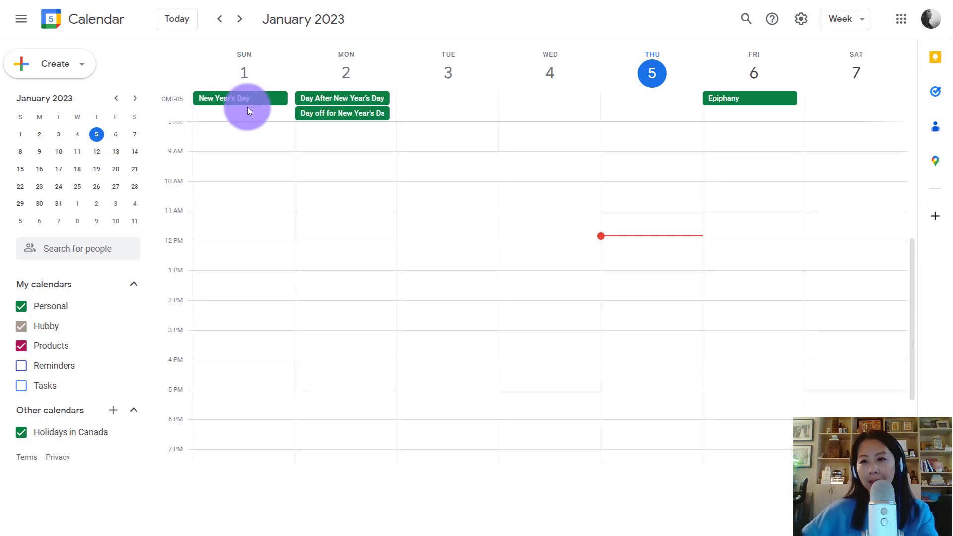
# Set the primary time zone's label to YYZ in the general calendar settings.
pyautogui.click(801, 20)
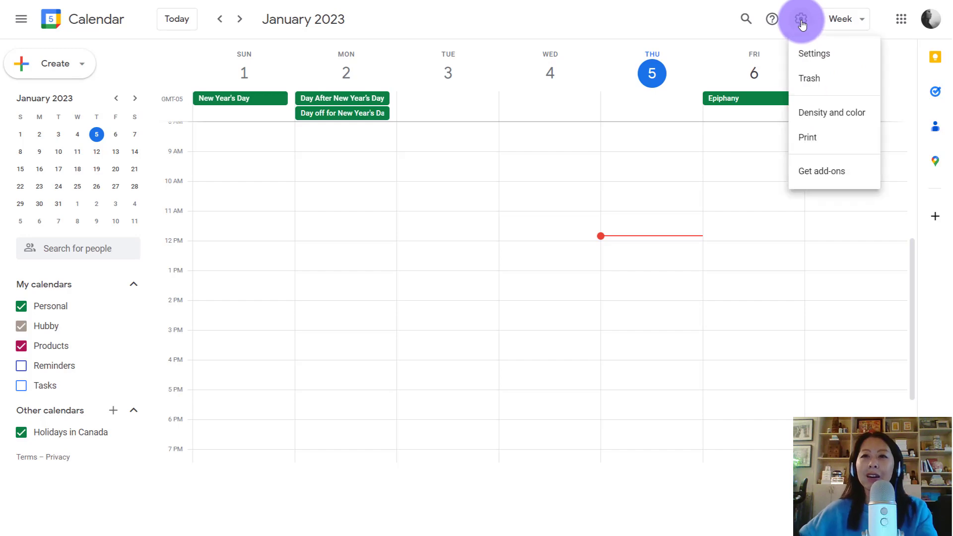
pyautogui.click(806, 56)
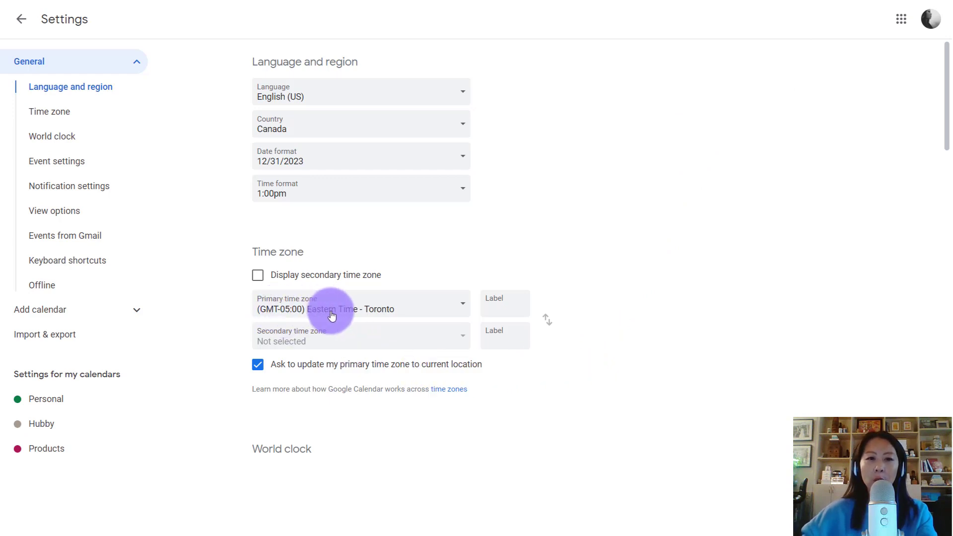
pyautogui.click(511, 311)
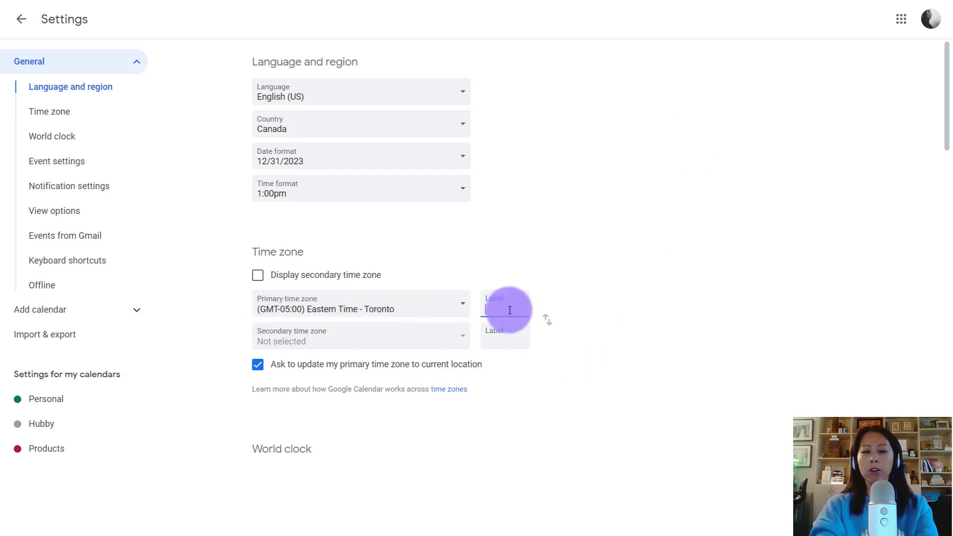
pyautogui.write('YYZ')
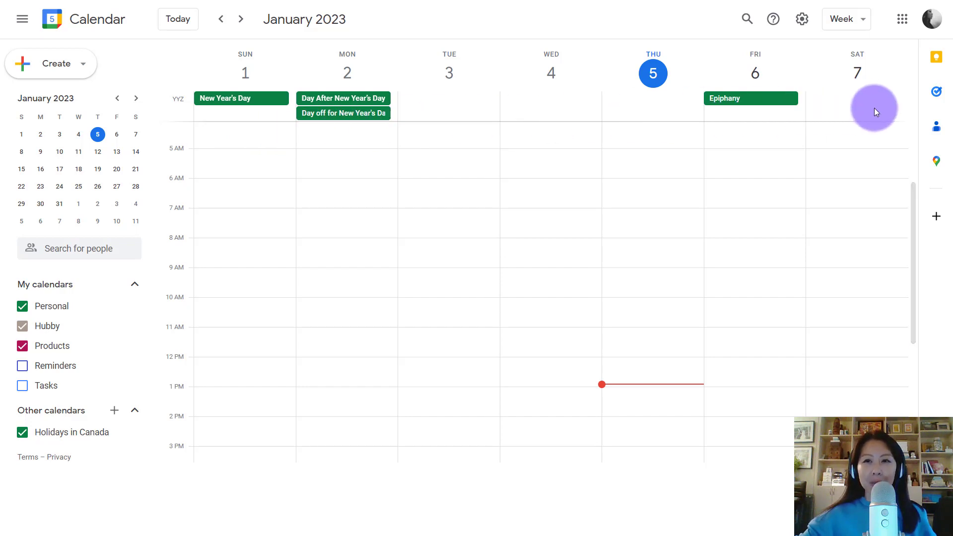
# Set the week to start on Monday in the calendar's view options.
pyautogui.click(802, 22)
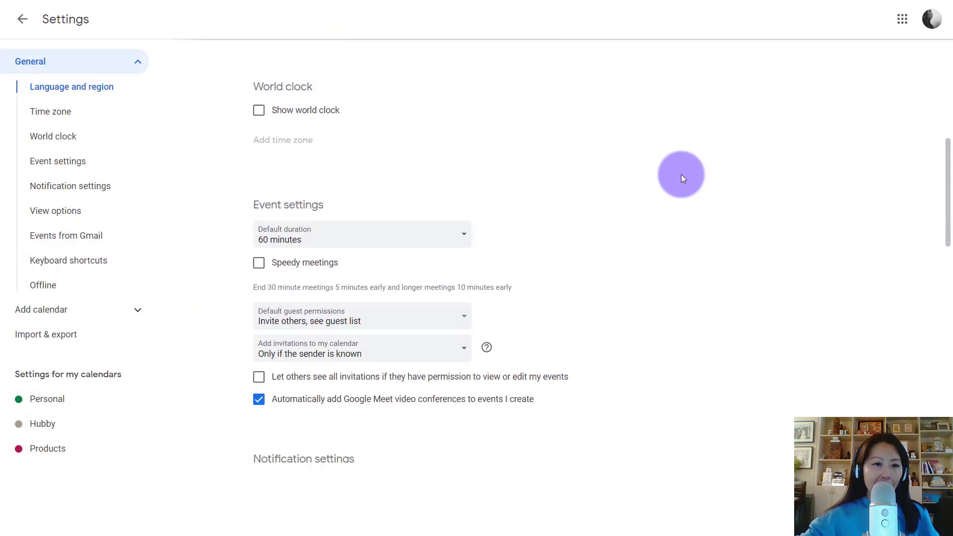
pyautogui.scroll(-3, 681, 175)
pyautogui.scroll(-10, 681, 175)
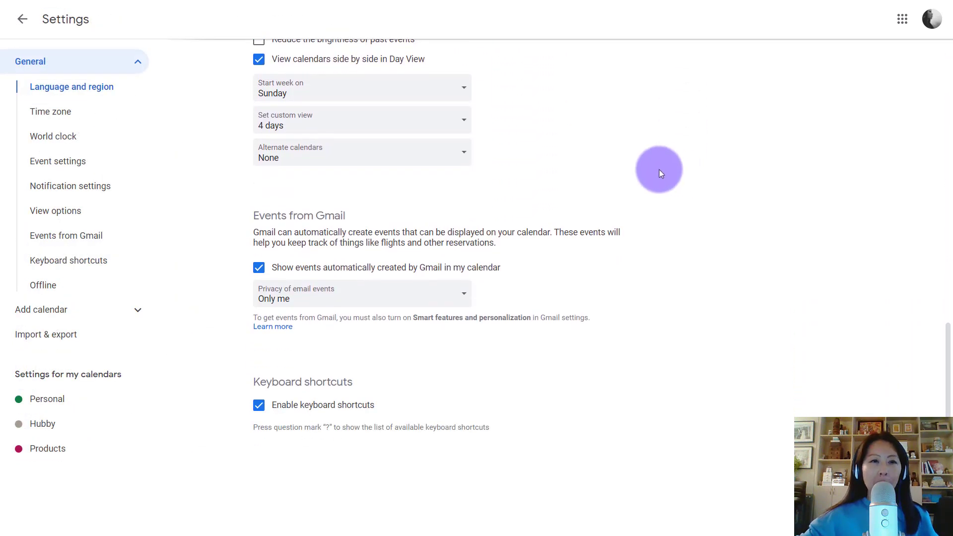
pyautogui.click(452, 87)
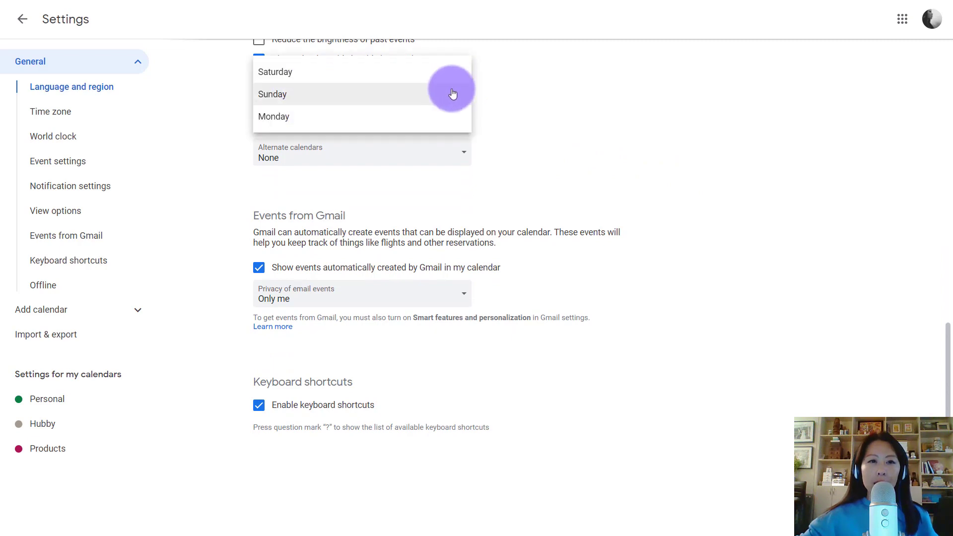
pyautogui.click(304, 124)
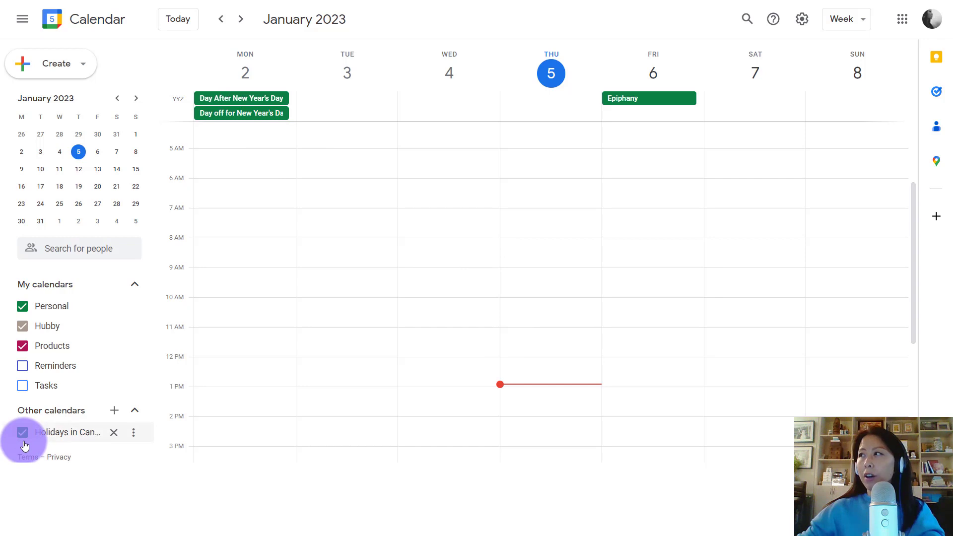
# Copy the Groundhog Day holiday on February 2, 2023 to the Personal calendar and save the event.
pyautogui.click(241, 20)
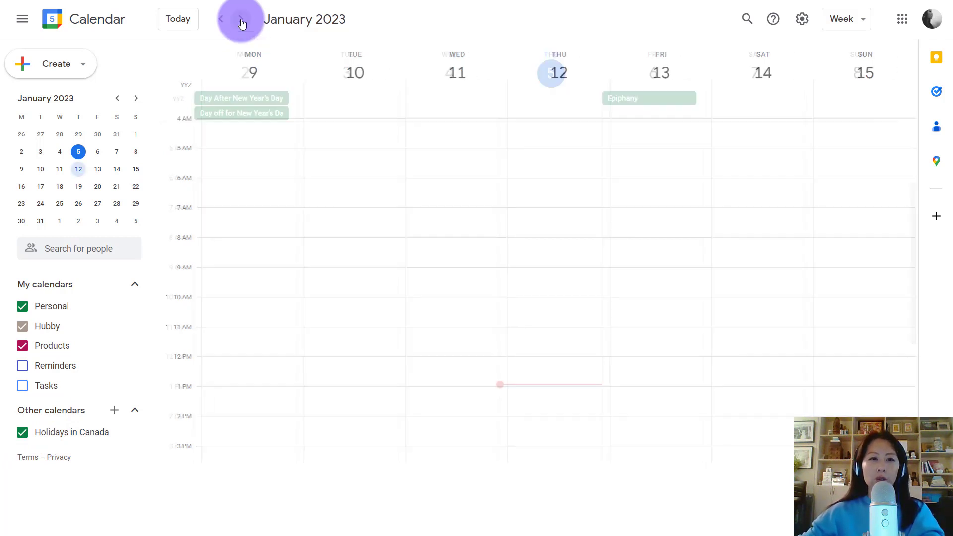
pyautogui.click(240, 19)
pyautogui.click(242, 20)
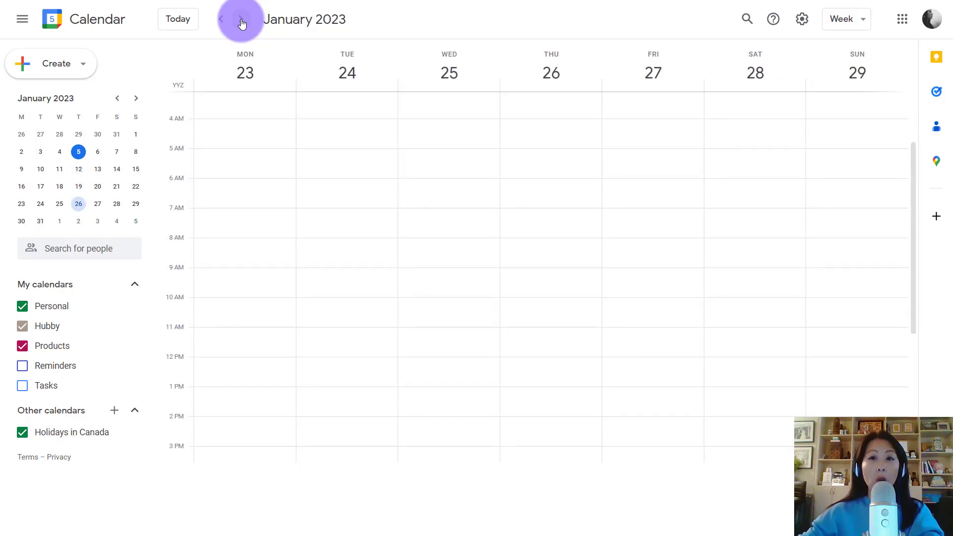
pyautogui.click(241, 20)
pyautogui.click(241, 20)
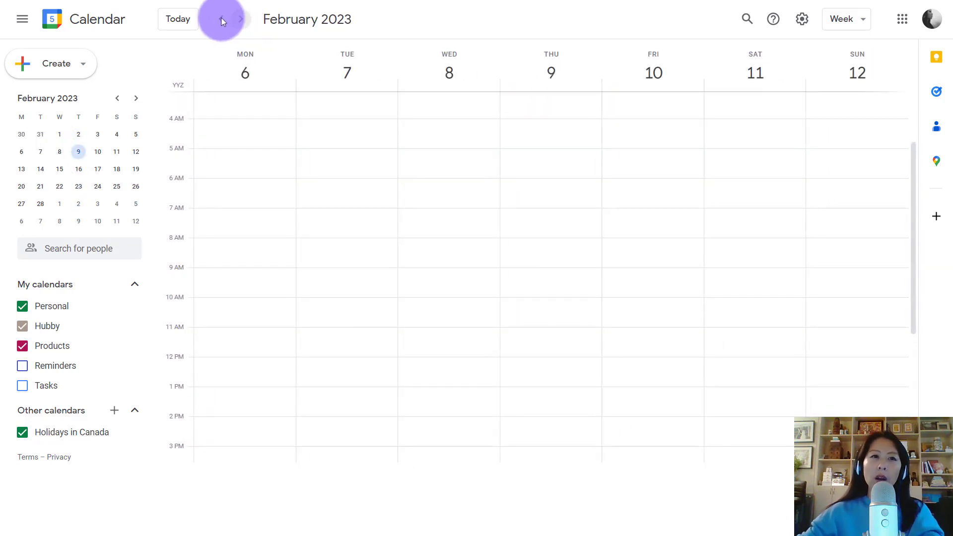
pyautogui.click(221, 18)
pyautogui.click(555, 99)
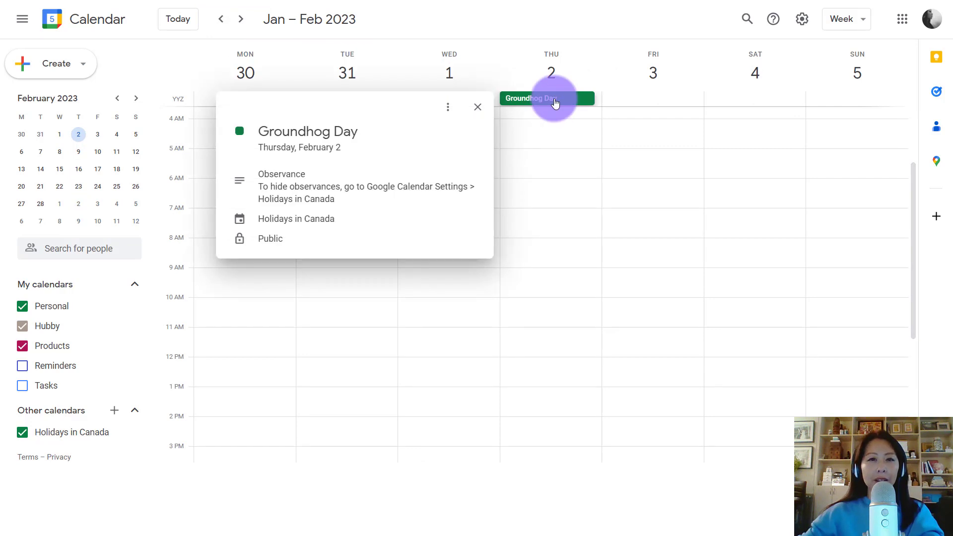
pyautogui.click(448, 112)
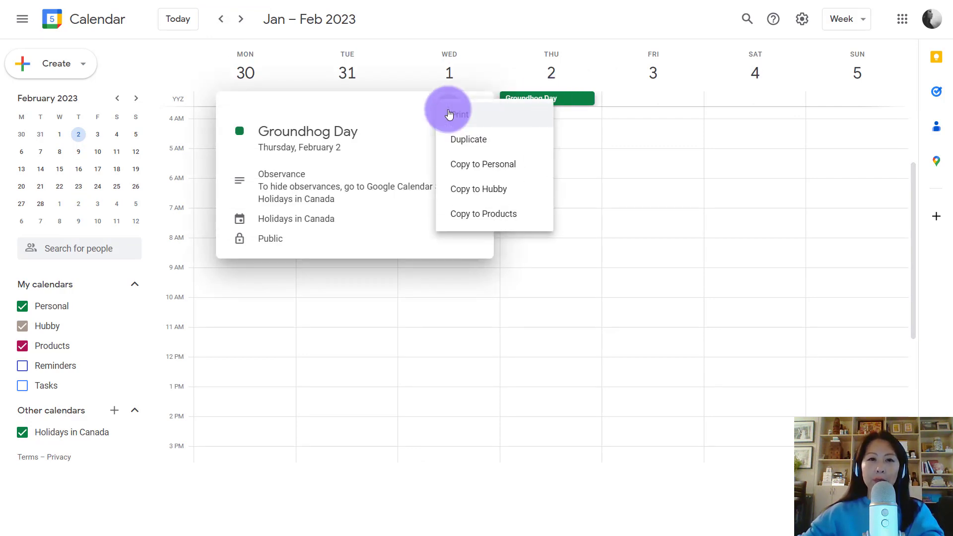
pyautogui.click(474, 171)
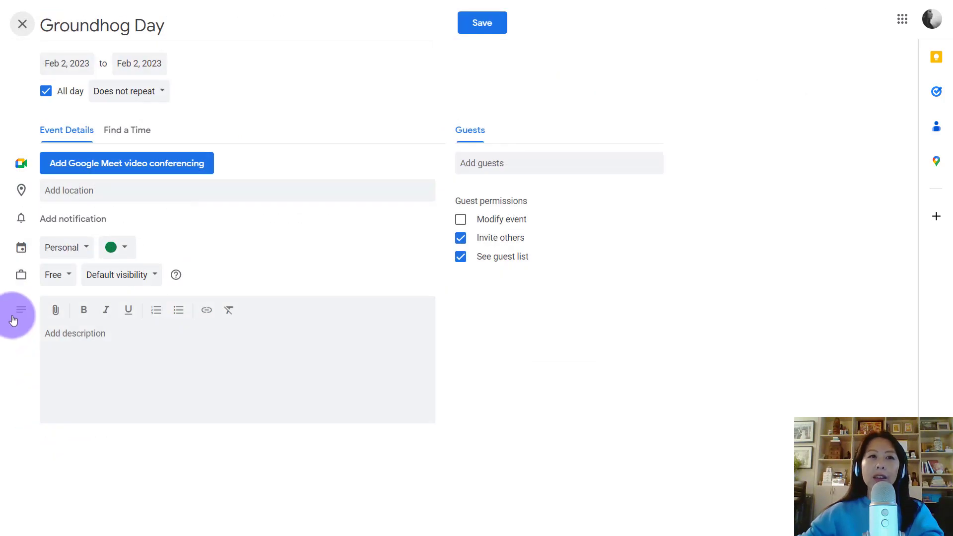
pyautogui.click(480, 23)
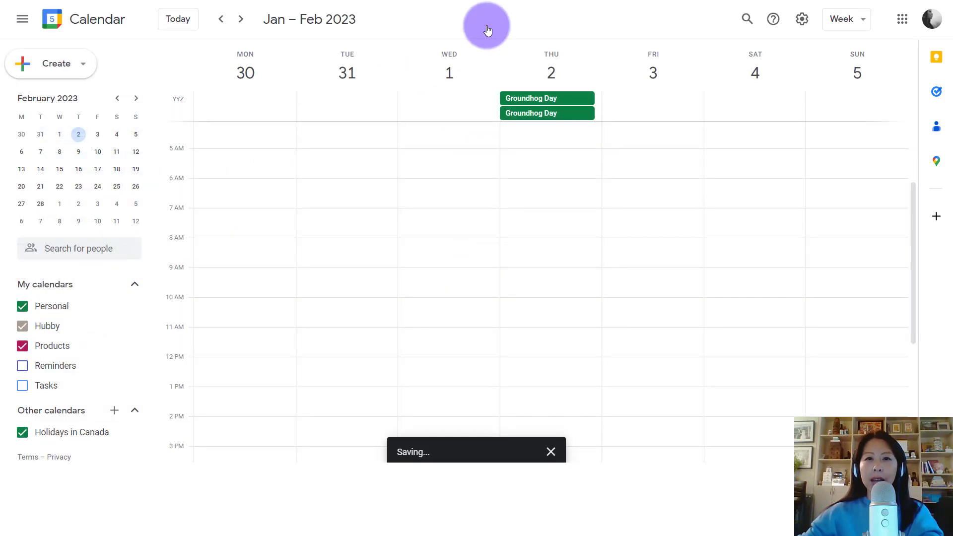
pyautogui.click(550, 114)
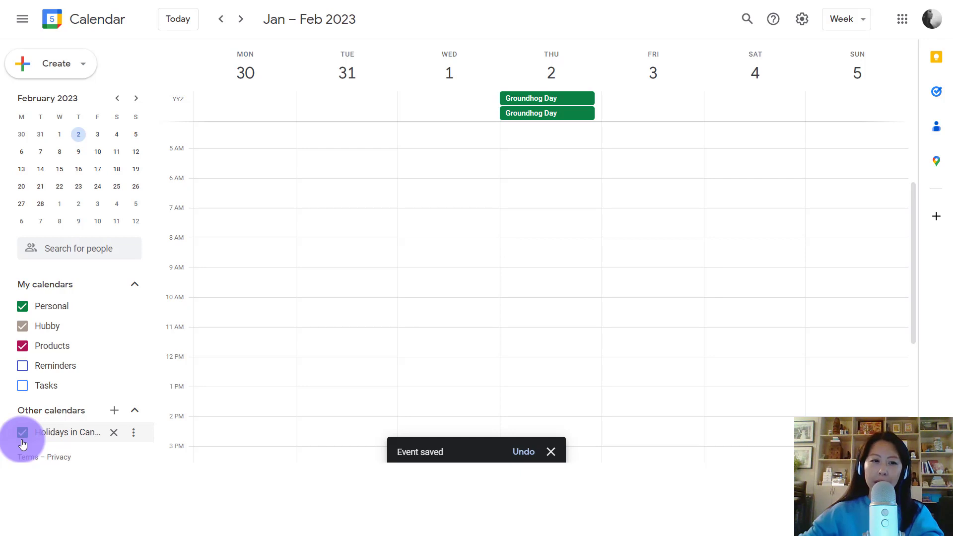
# Set the Holidays in Canada calendar's color to red.
pyautogui.click(133, 433)
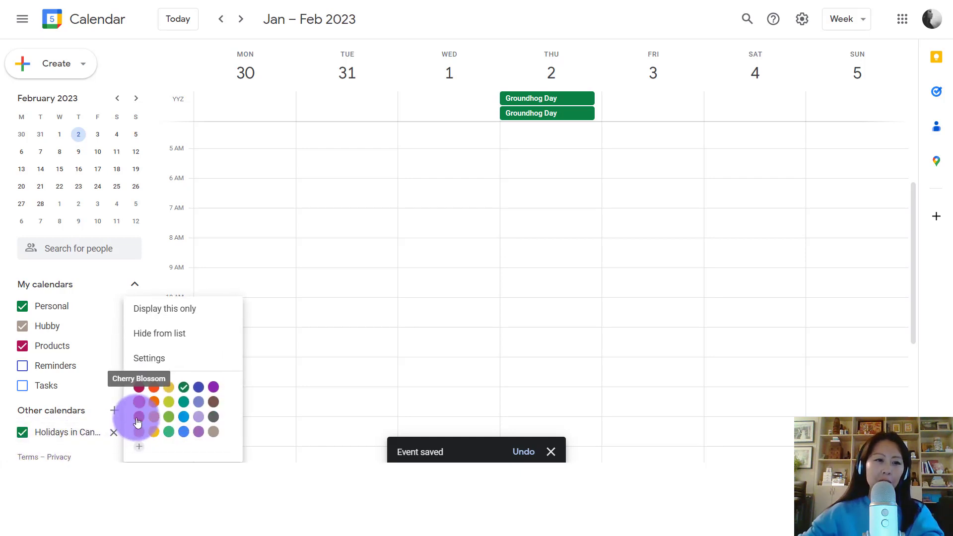
pyautogui.click(139, 417)
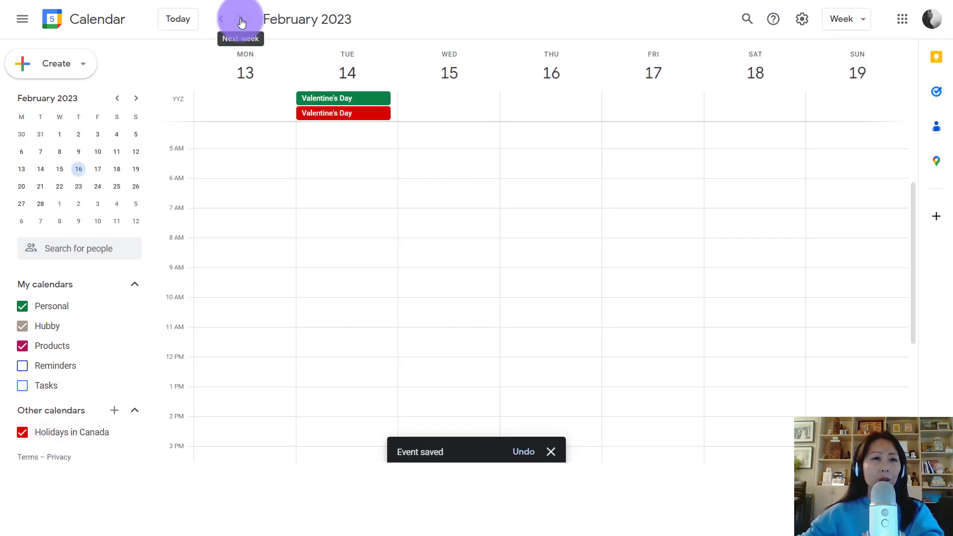
# Copy the Family Day holiday on February 20, 2023 to the Personal calendar and save the event.
pyautogui.click(241, 20)
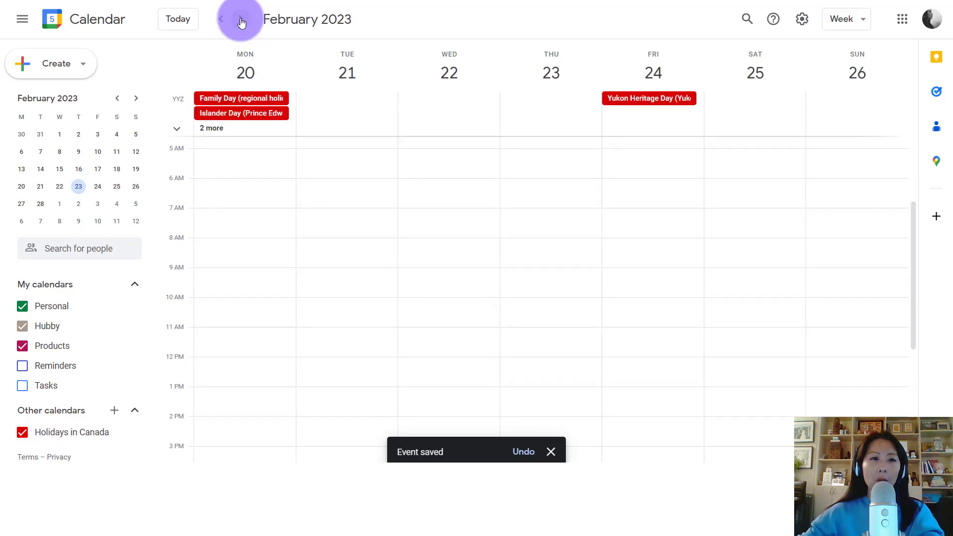
pyautogui.click(256, 100)
pyautogui.click(526, 102)
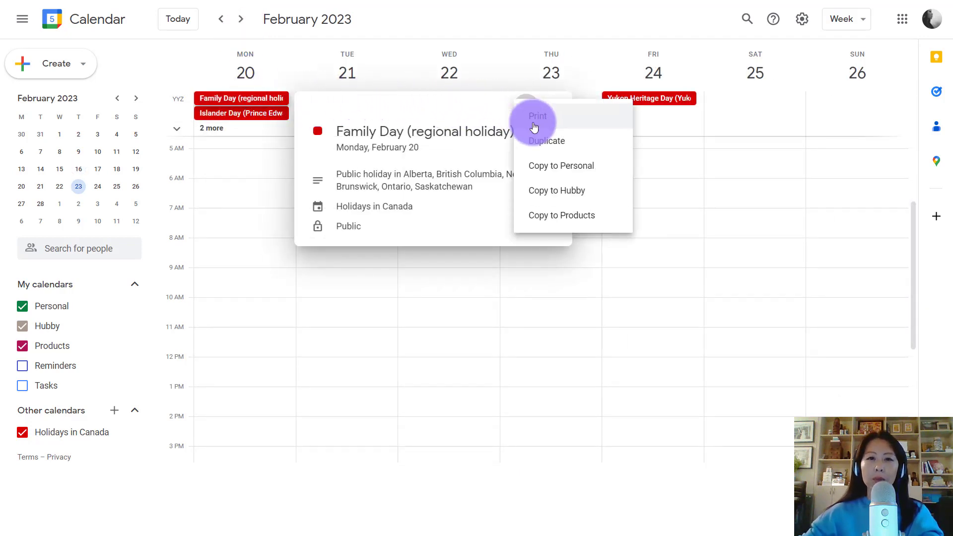
pyautogui.click(553, 162)
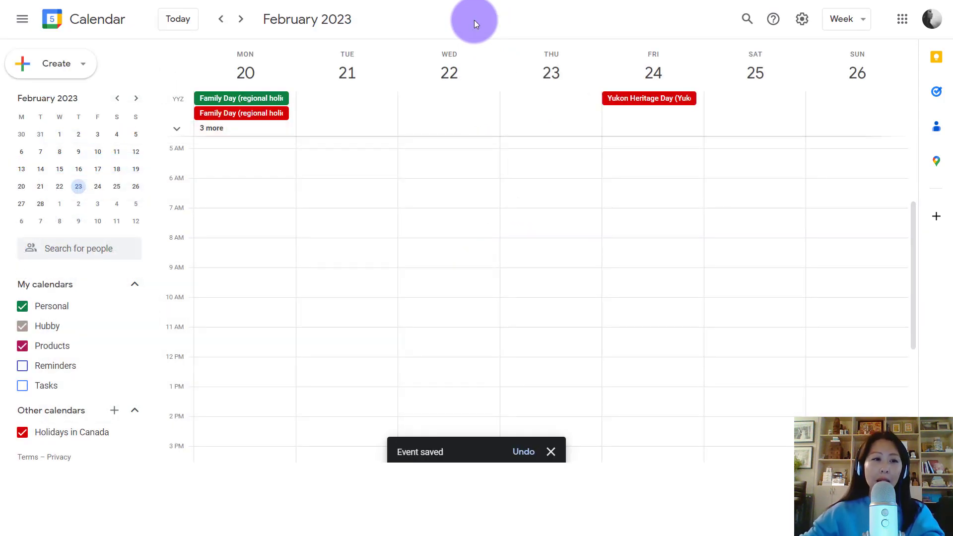
# Return to the current week and turn off display of the Holidays in Canada calendar.
pyautogui.click(171, 25)
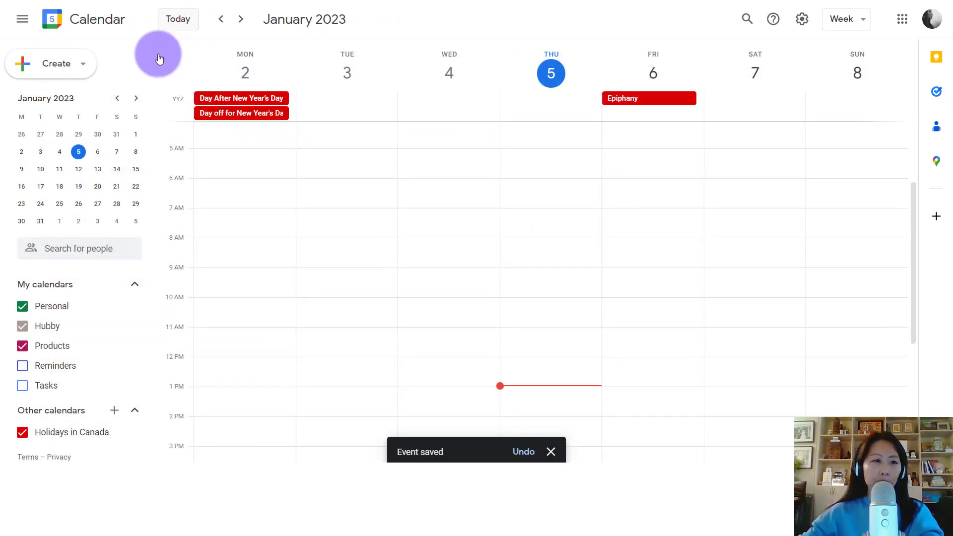
pyautogui.click(22, 433)
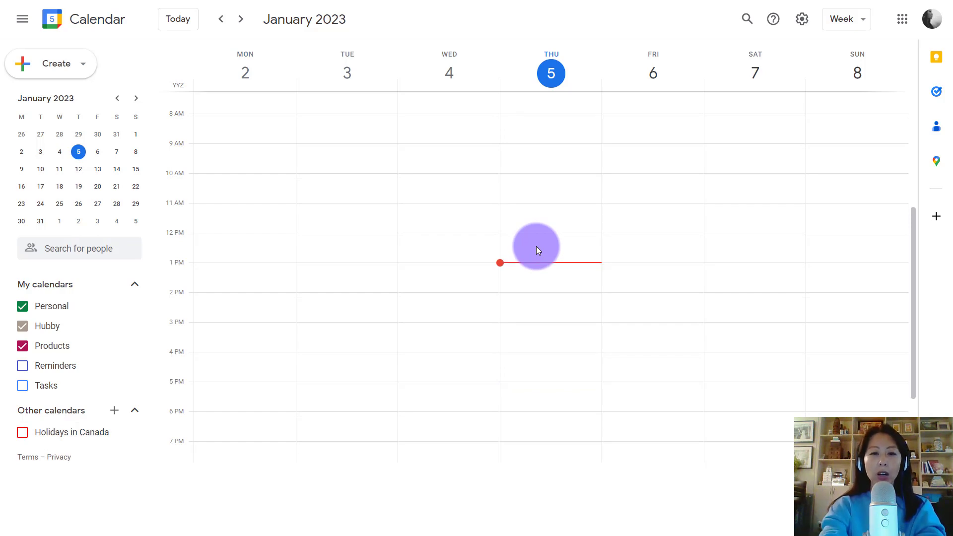
# View the calendar by year, by month and by 4 days, and return to the week view.
pyautogui.press('y')
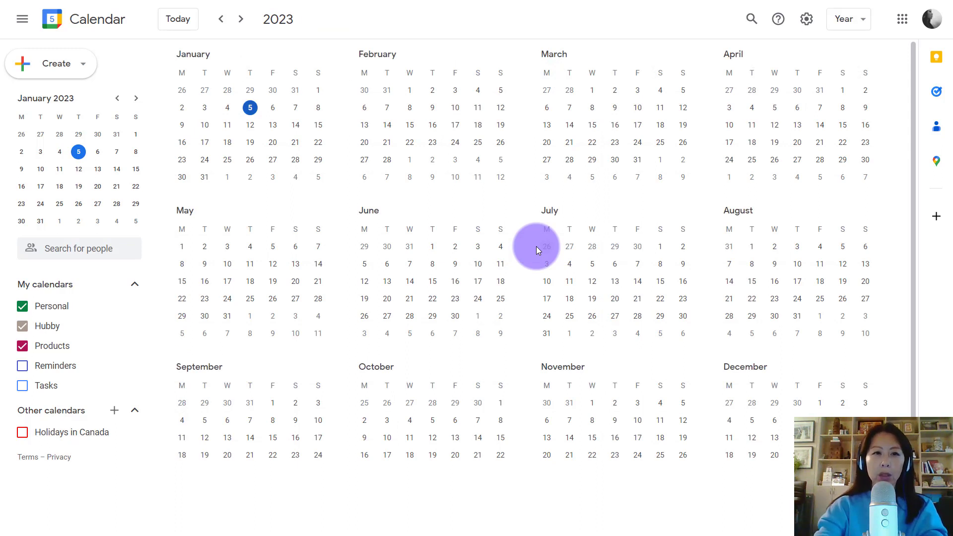
pyautogui.press('m')
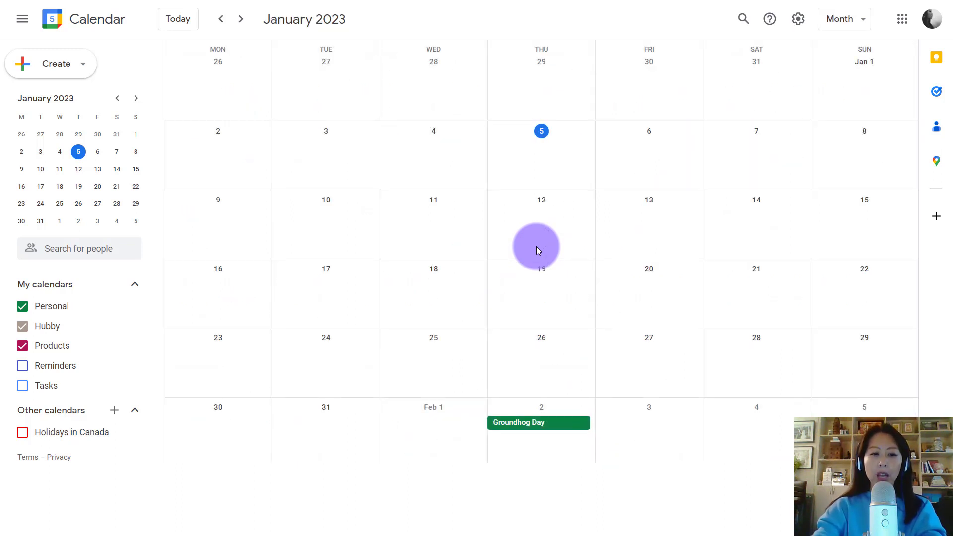
pyautogui.click(860, 20)
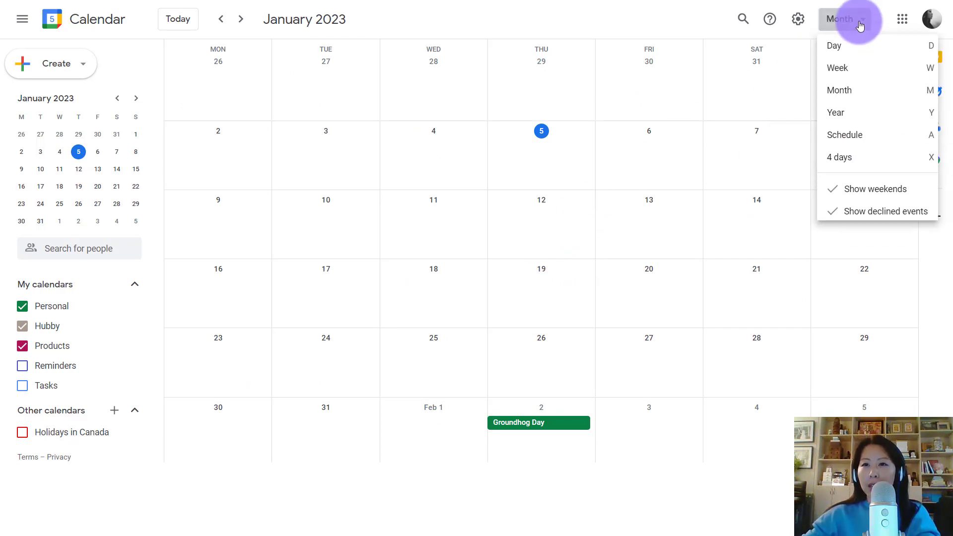
pyautogui.click(840, 165)
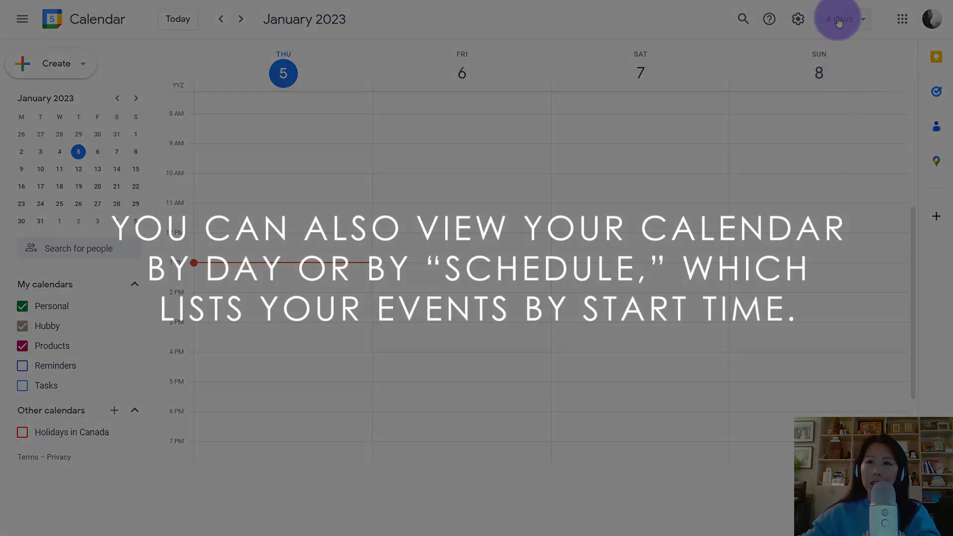
pyautogui.click(841, 18)
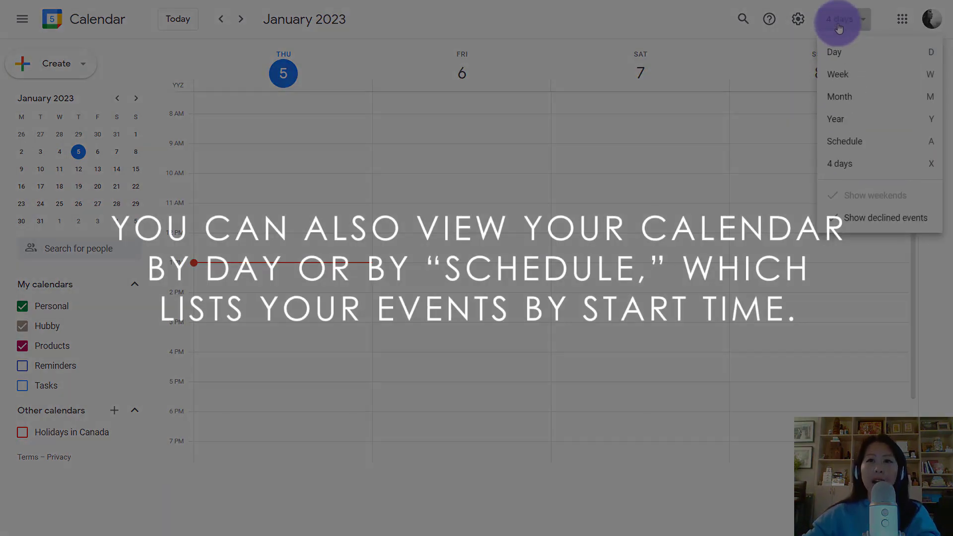
pyautogui.click(840, 75)
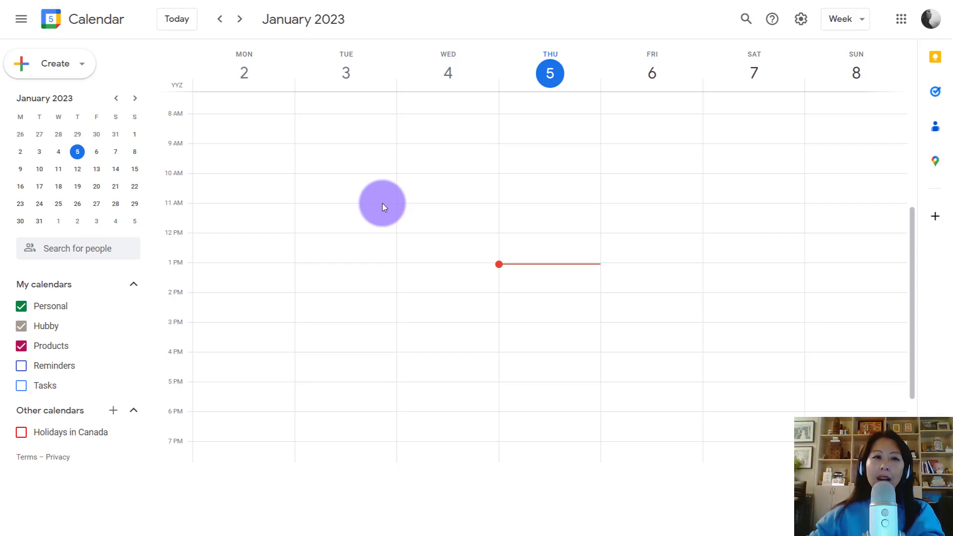
# Start a new event on Monday, January 2, 2023, titled "Daily walk", from 9:00am to 10:30am.
pyautogui.click(257, 153)
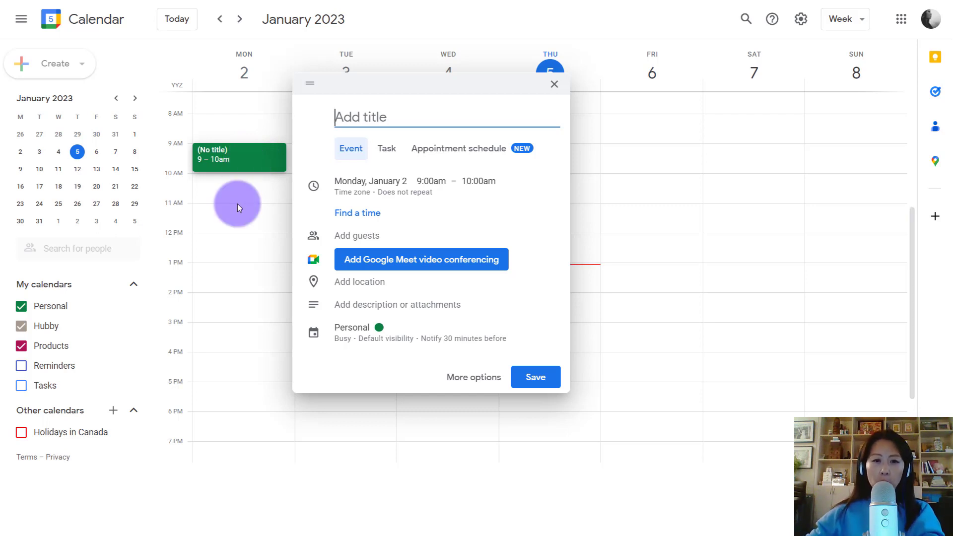
pyautogui.click(481, 378)
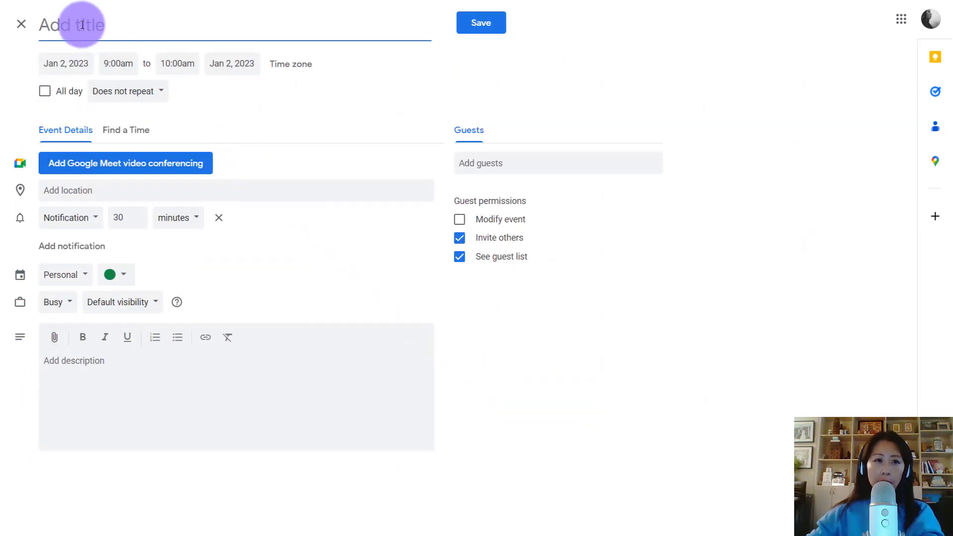
pyautogui.write('Daily w')
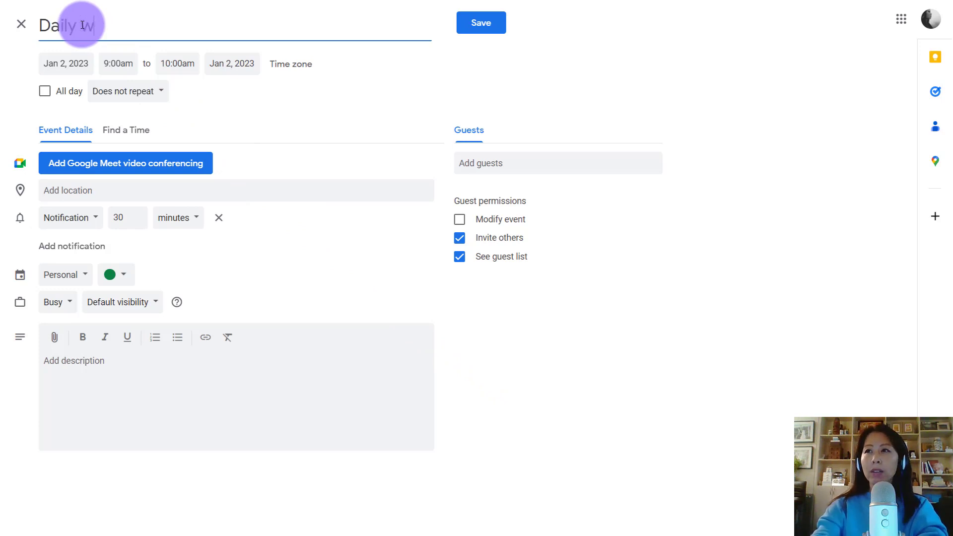
pyautogui.write('alk')
pyautogui.click(177, 65)
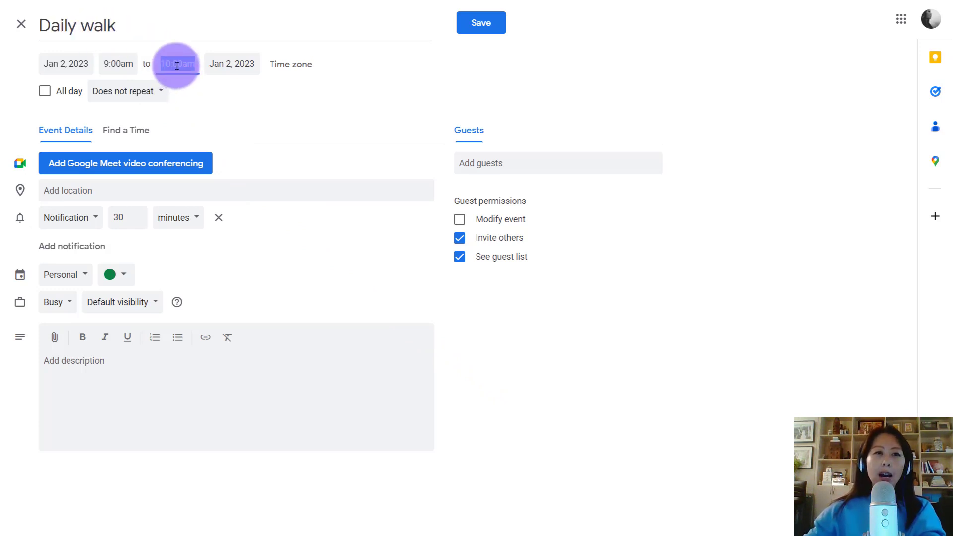
pyautogui.click(185, 165)
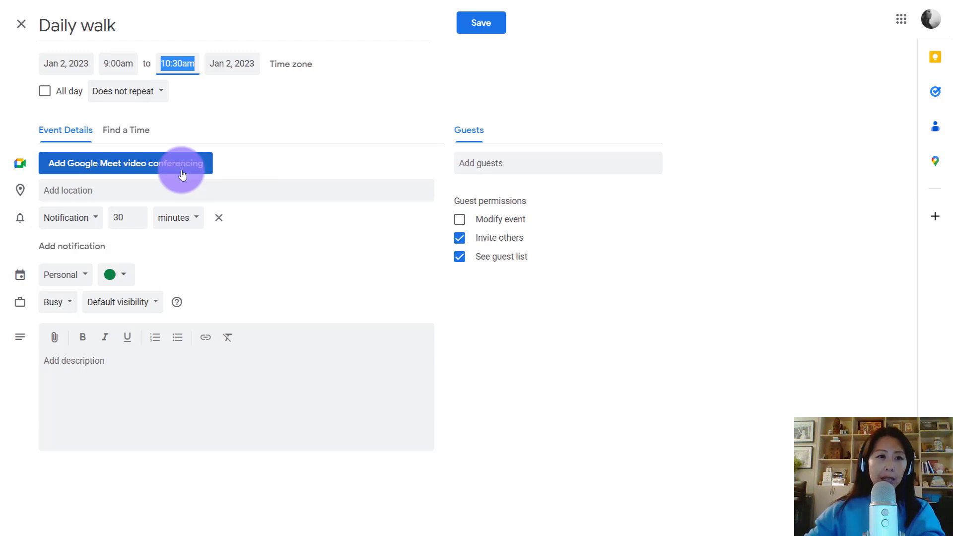
# Make the Daily walk event repeat daily, remove its notification and save it.
pyautogui.click(123, 95)
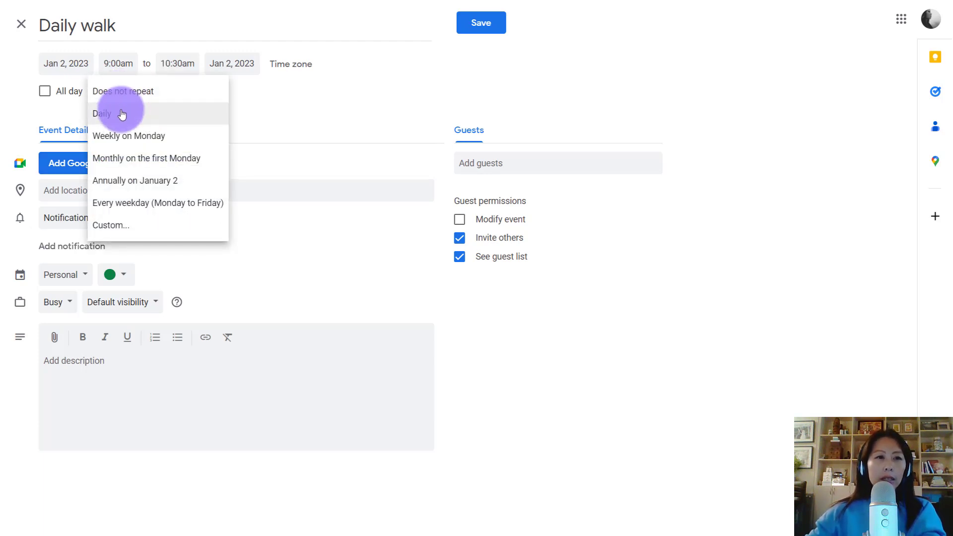
pyautogui.click(121, 113)
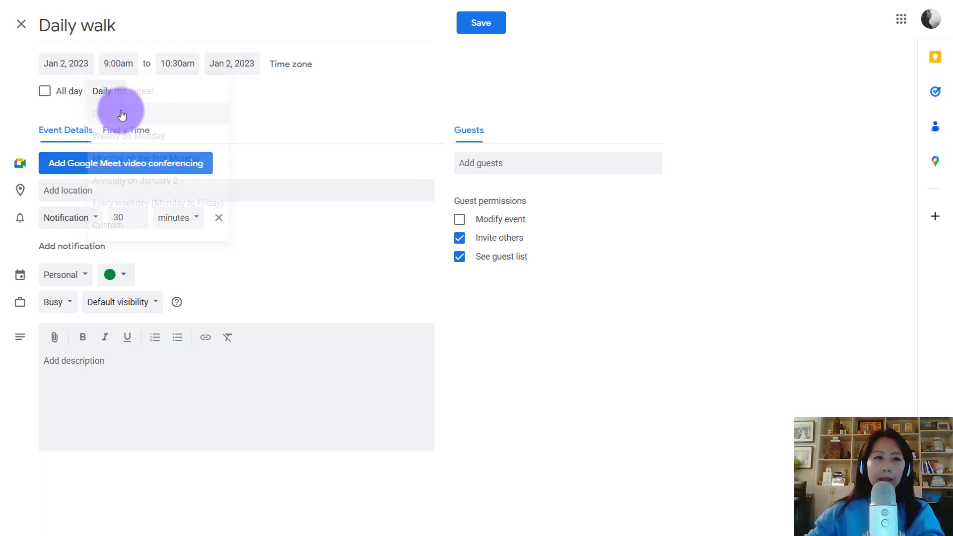
pyautogui.click(219, 218)
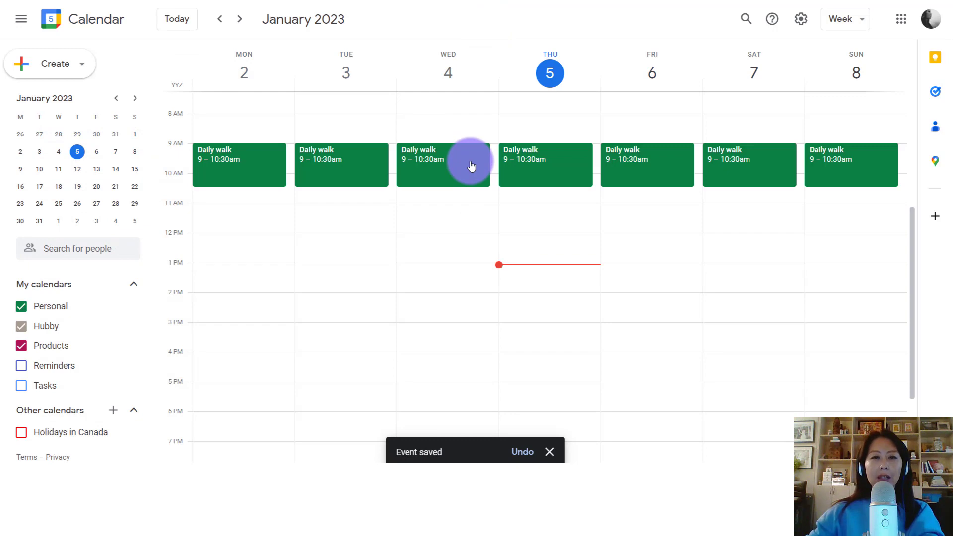
# Look through the following weeks up to February 6–12 for the repeating walk, and return to the current week.
pyautogui.click(238, 20)
pyautogui.click(238, 21)
pyautogui.click(239, 21)
pyautogui.click(238, 21)
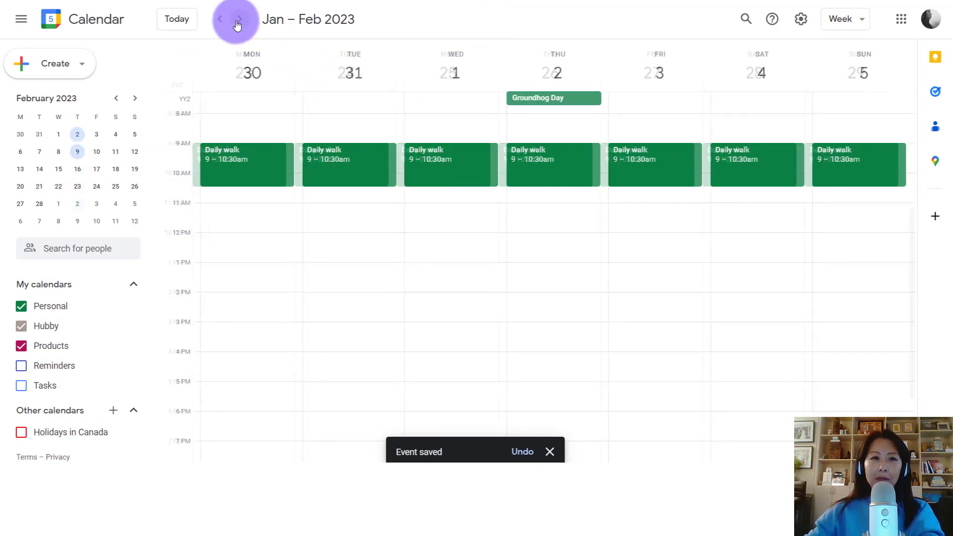
pyautogui.click(238, 21)
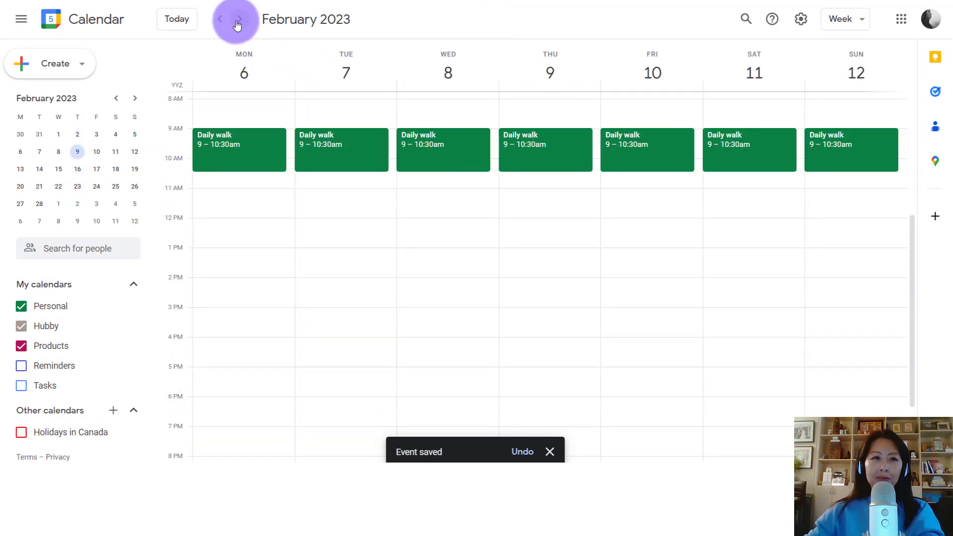
pyautogui.click(181, 24)
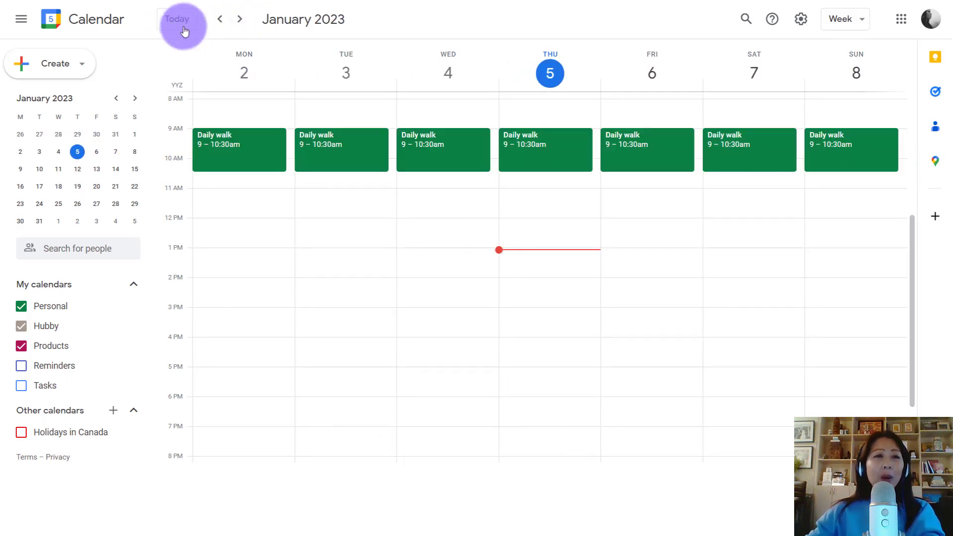
# Add a daily repeating event titled "LWS" from 11:00am to 12:00pm, starting Monday, January 2.
pyautogui.click(226, 195)
pyautogui.write('LW')
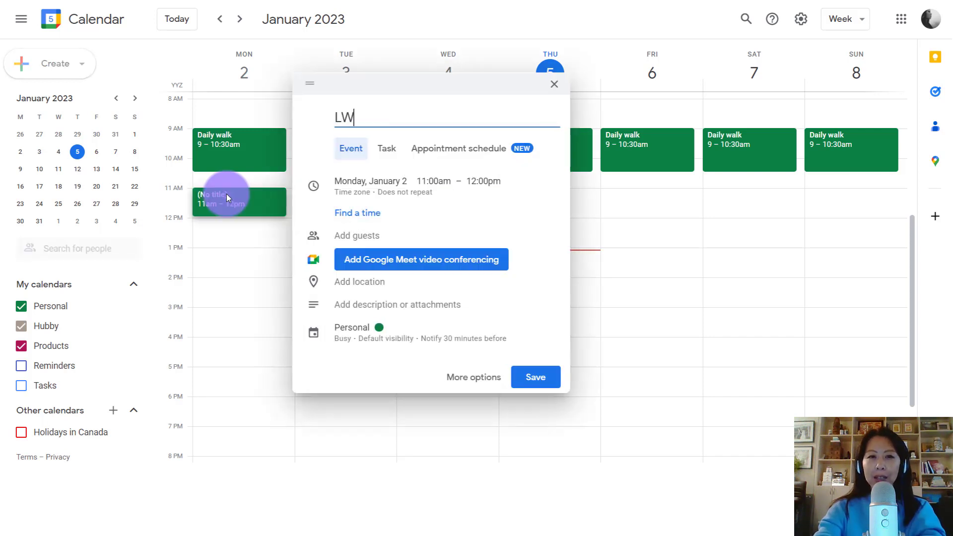
pyautogui.write('S')
pyautogui.press('Return')
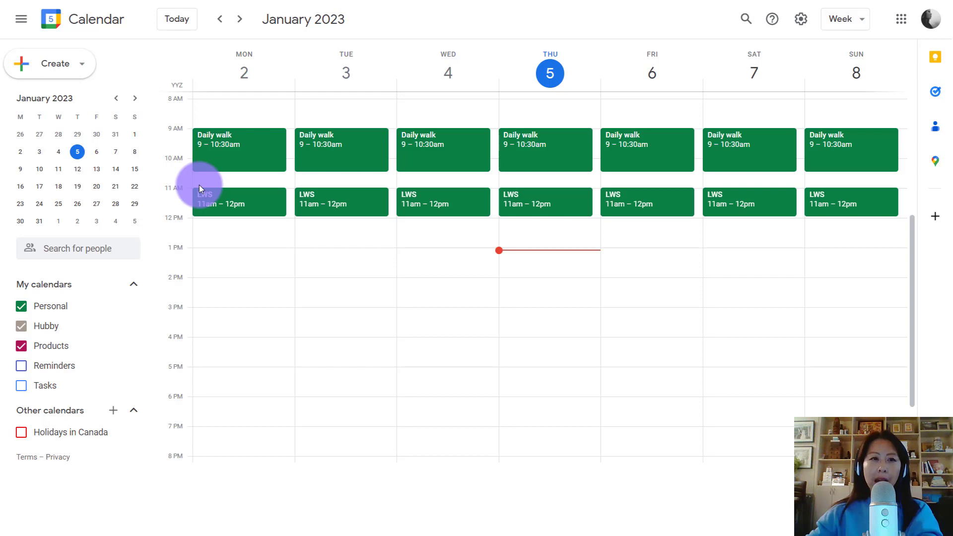
# Add a half-hour daily event titled "Lunch" at 12:00pm, starting Monday, January 2.
pyautogui.scroll(3, 198, 187)
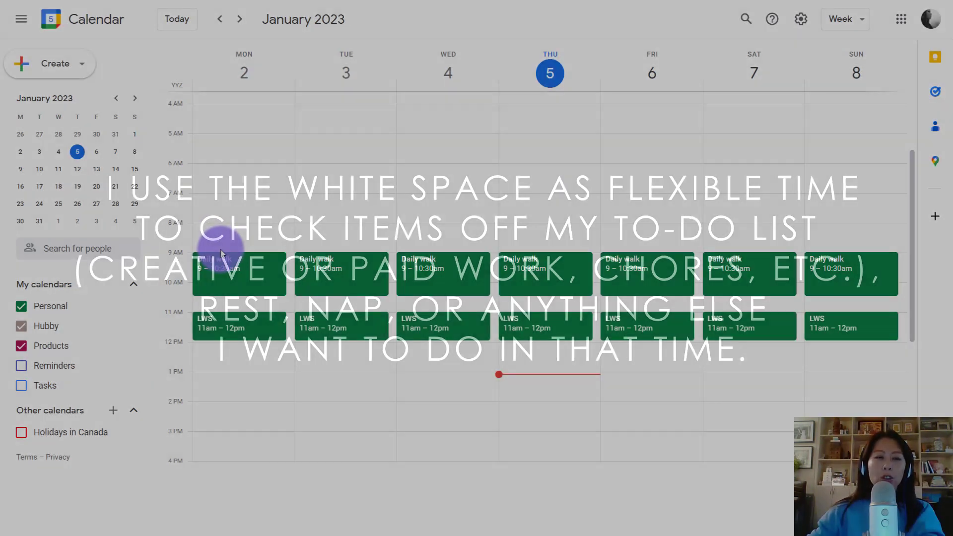
pyautogui.scroll(-3, 232, 243)
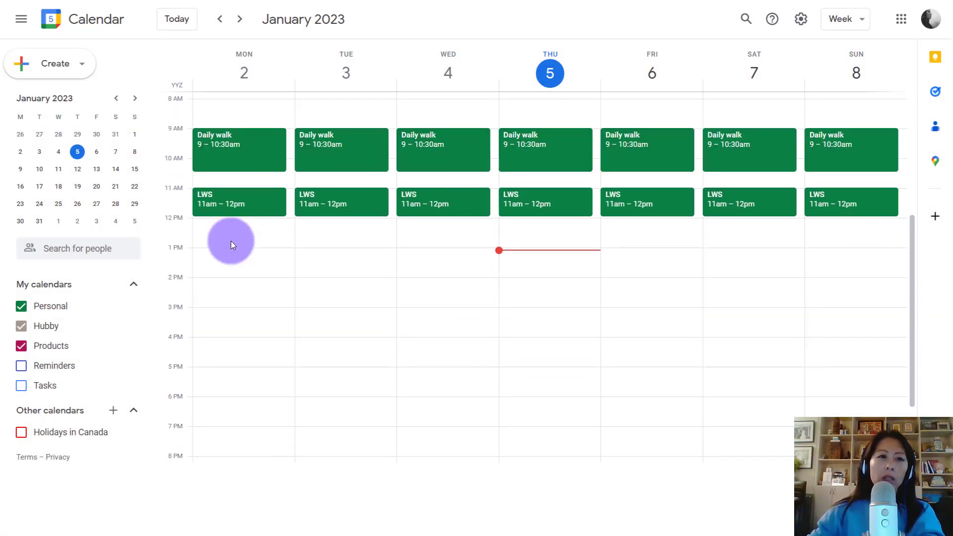
pyautogui.scroll(1, 236, 229)
pyautogui.click(235, 226)
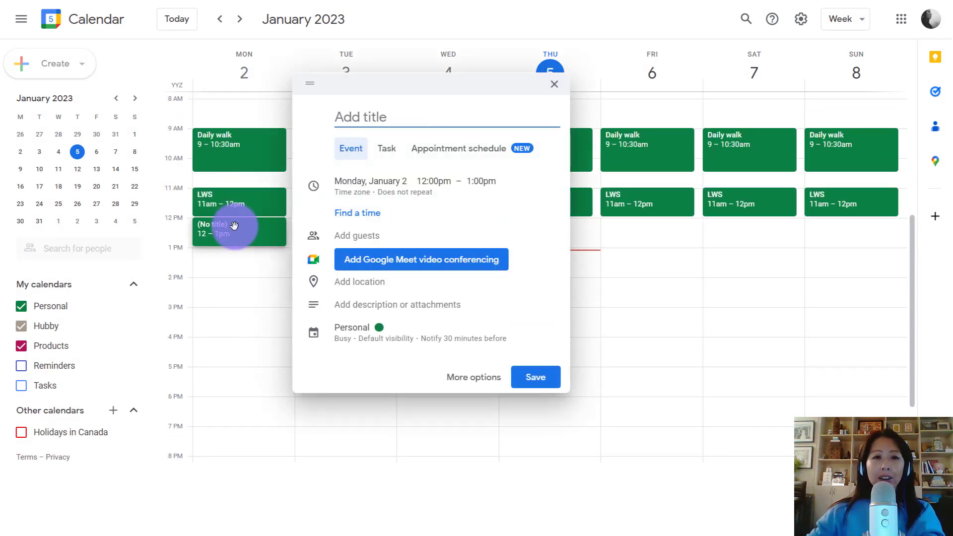
pyautogui.click(479, 181)
pyautogui.click(488, 211)
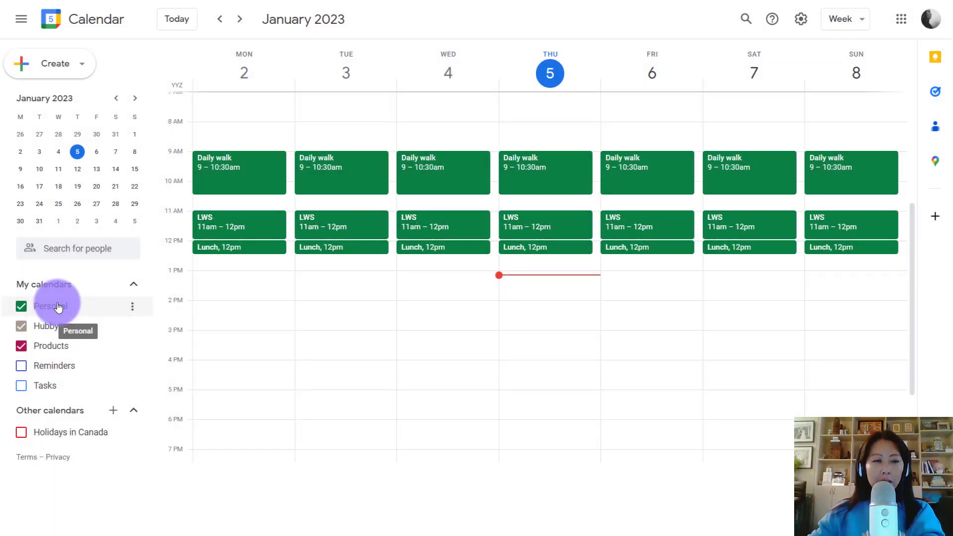
# Remove the default 30-minute event notification from the Personal calendar's settings and return to the calendar.
pyautogui.click(133, 307)
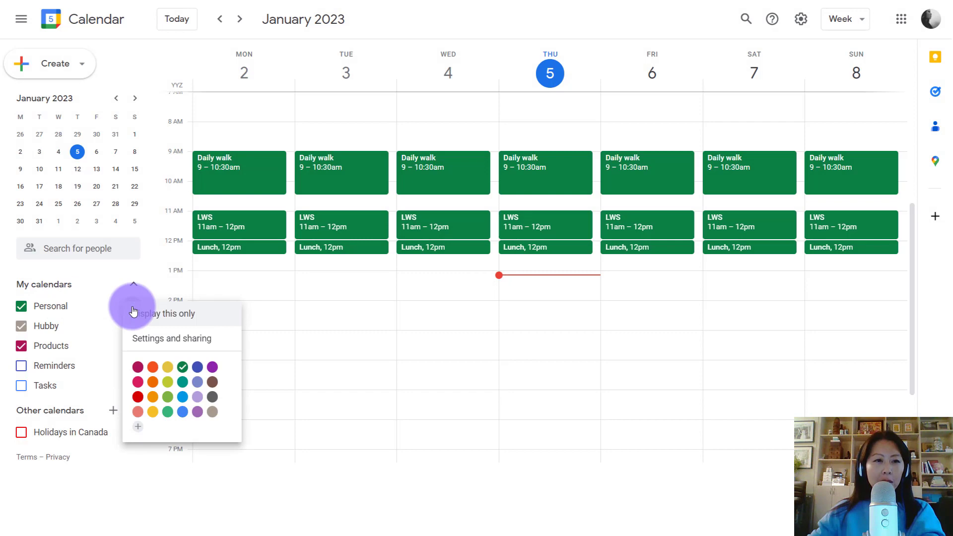
pyautogui.click(147, 337)
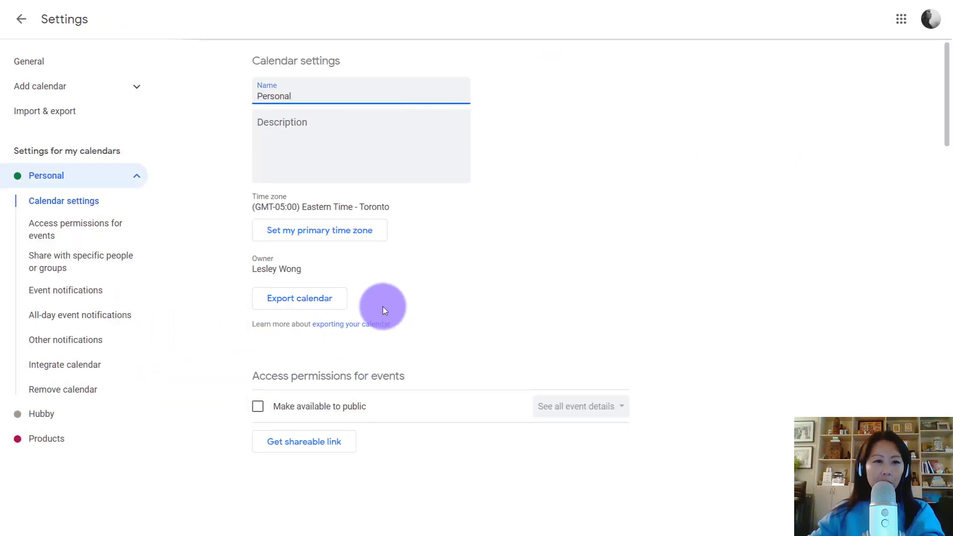
pyautogui.scroll(-8, 382, 308)
pyautogui.scroll(-1, 382, 310)
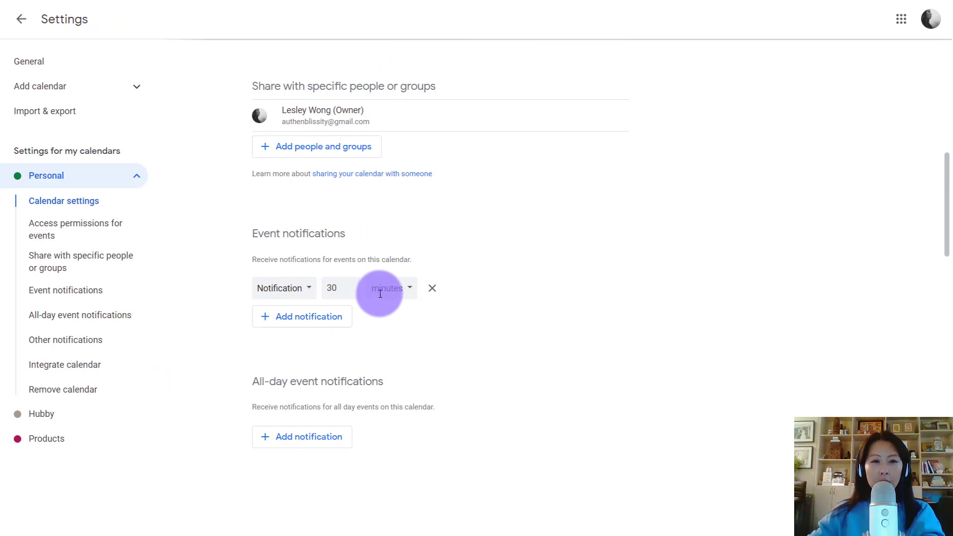
pyautogui.click(431, 288)
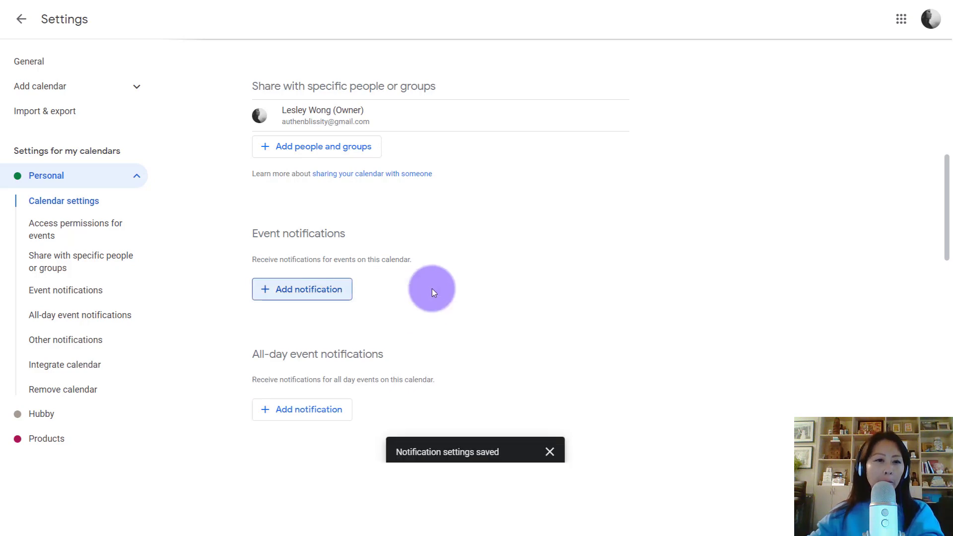
pyautogui.click(21, 19)
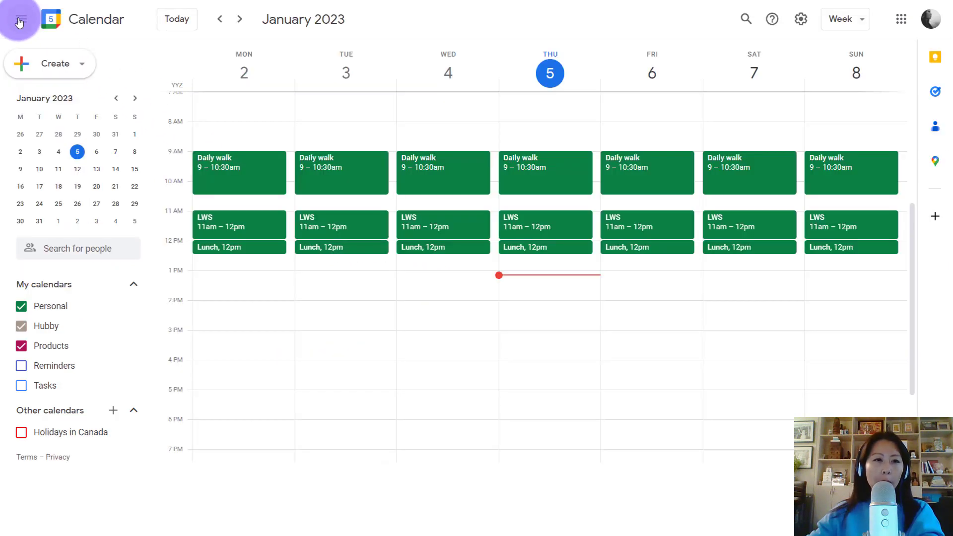
# Start a new event on Monday, January 2, titled "Dinner", from 4:00pm to 6:00pm.
pyautogui.click(229, 366)
pyautogui.write('D')
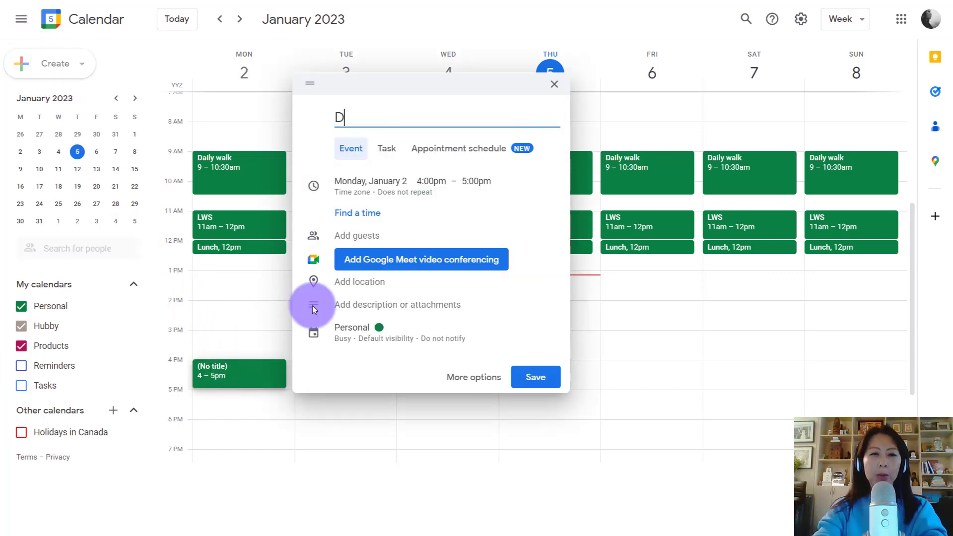
pyautogui.write('inner')
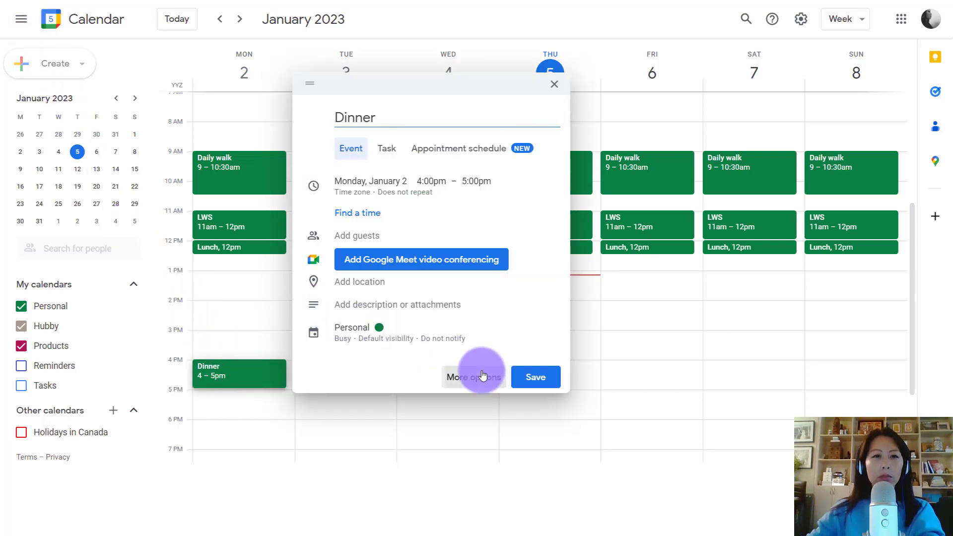
pyautogui.click(477, 377)
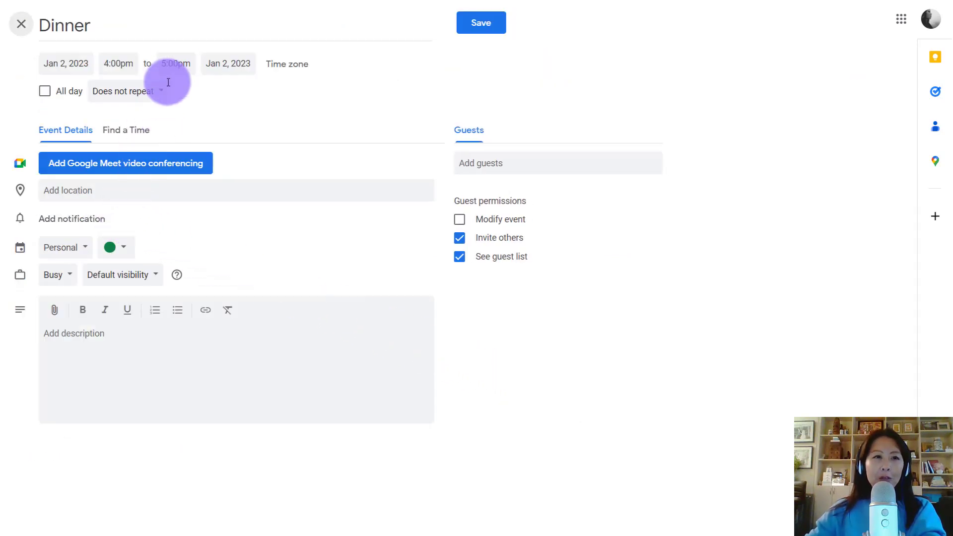
pyautogui.click(176, 63)
pyautogui.click(178, 191)
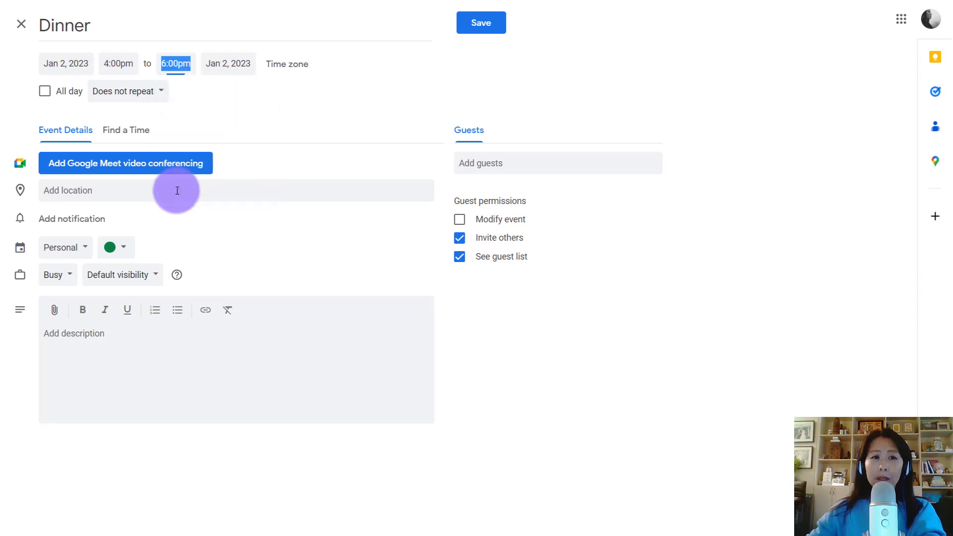
# Make the Dinner event repeat daily and save it.
pyautogui.click(159, 96)
pyautogui.click(130, 114)
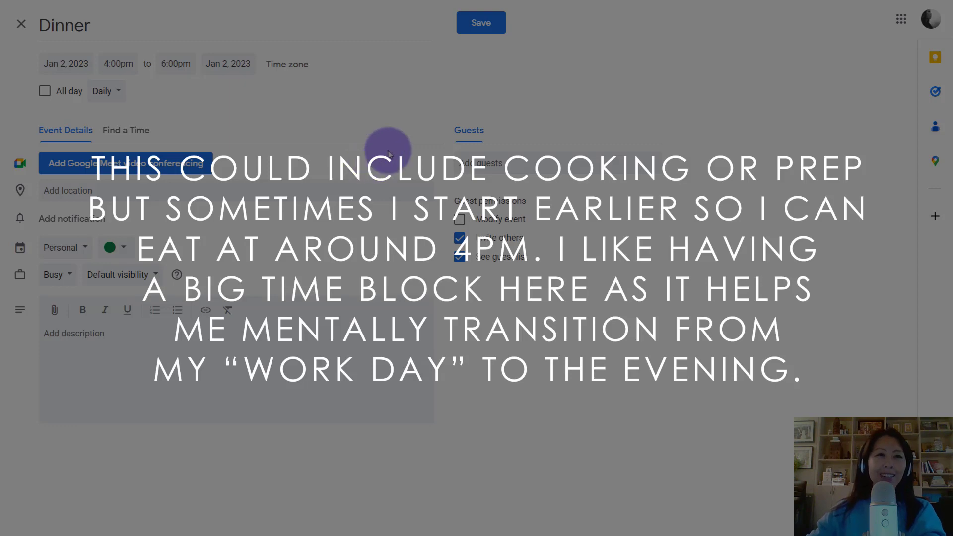
pyautogui.click(481, 24)
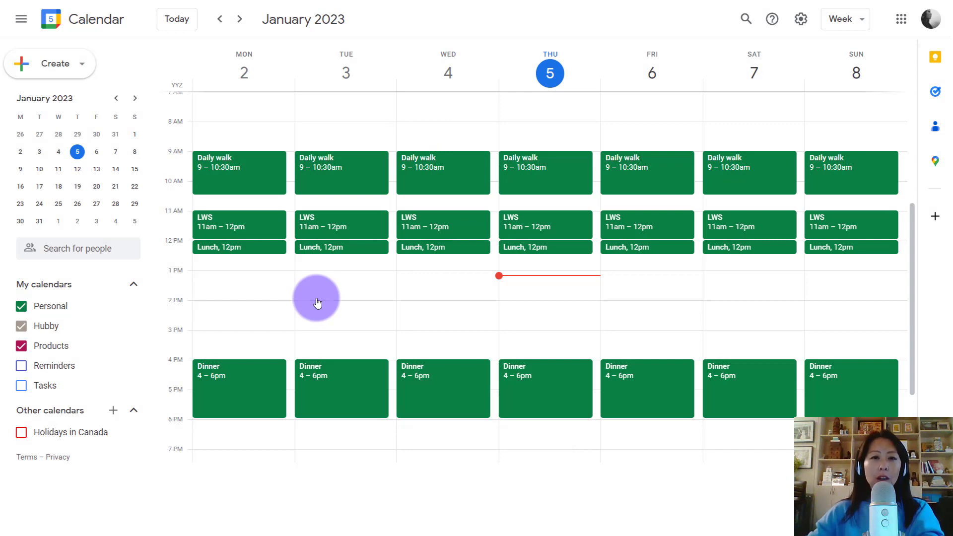
# Check the repeating events two weeks ahead and return to the current week.
pyautogui.click(241, 21)
pyautogui.click(241, 21)
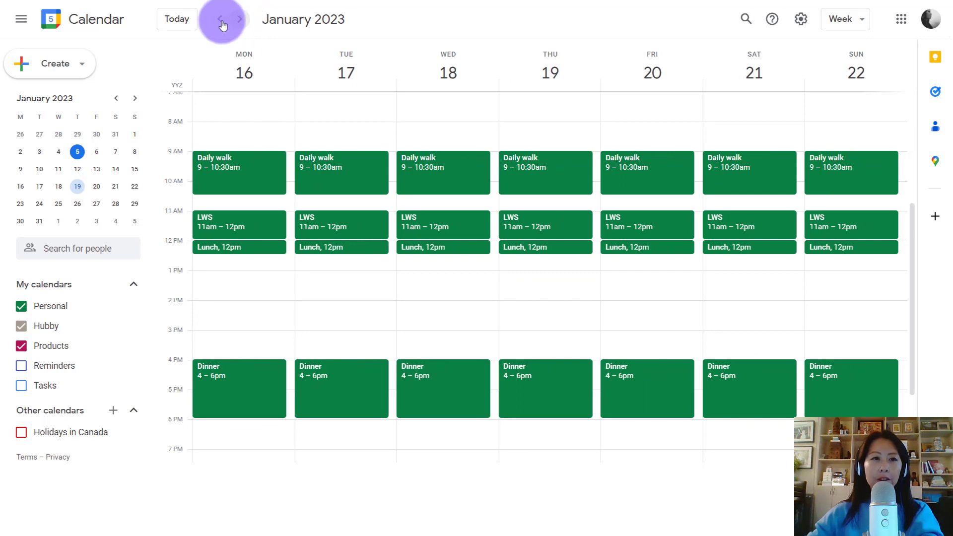
pyautogui.click(195, 23)
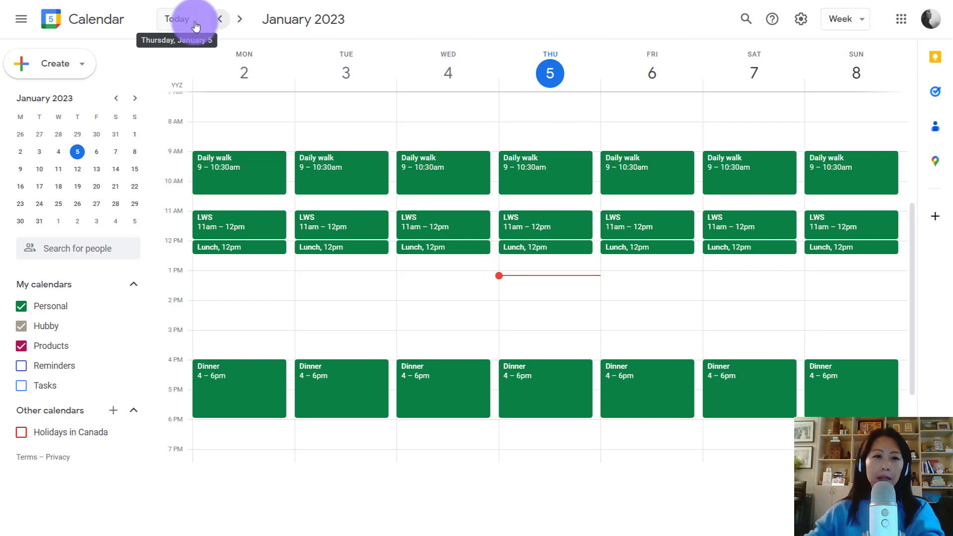
# Start a new event on Monday, January 9, from 10:00am to 11:00am, titled "PM: Weekly check-in".
pyautogui.click(242, 19)
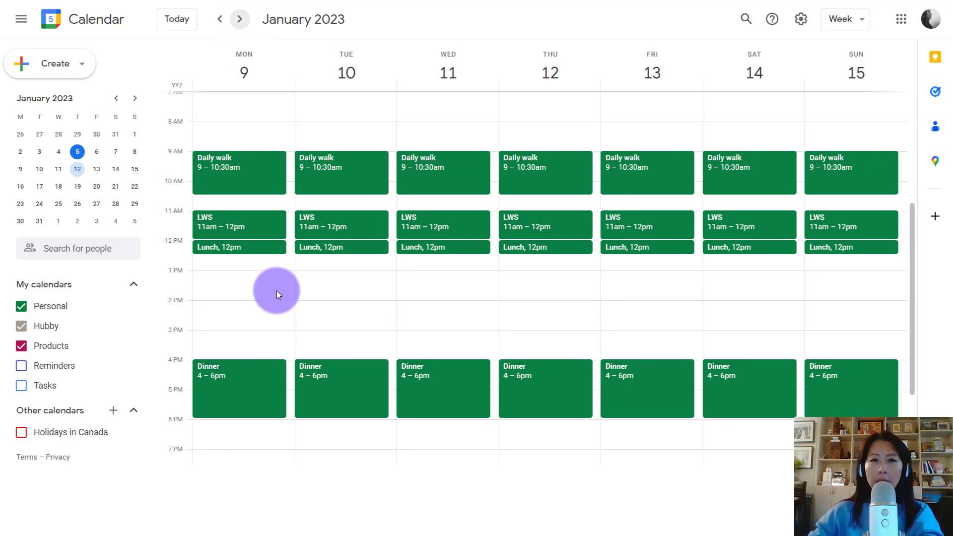
pyautogui.click(291, 185)
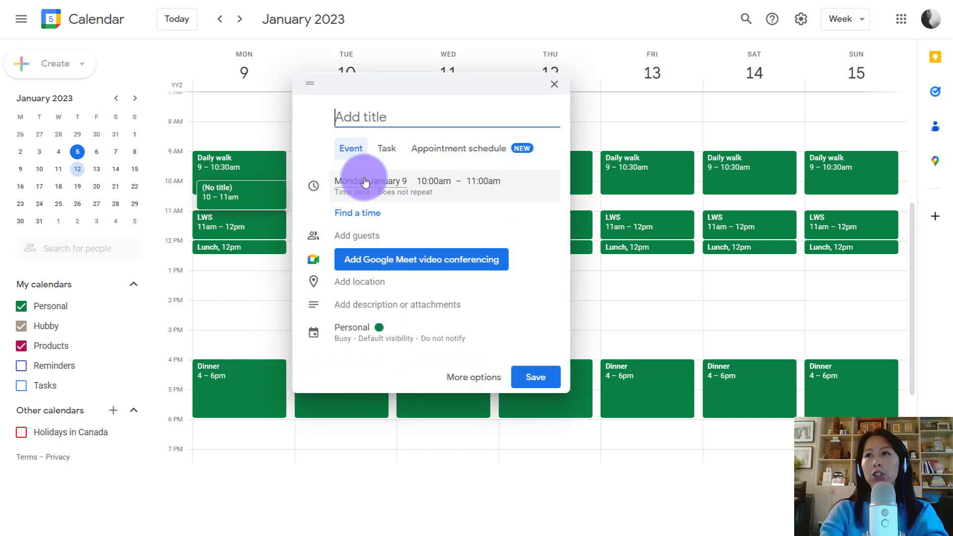
pyautogui.write('PM:')
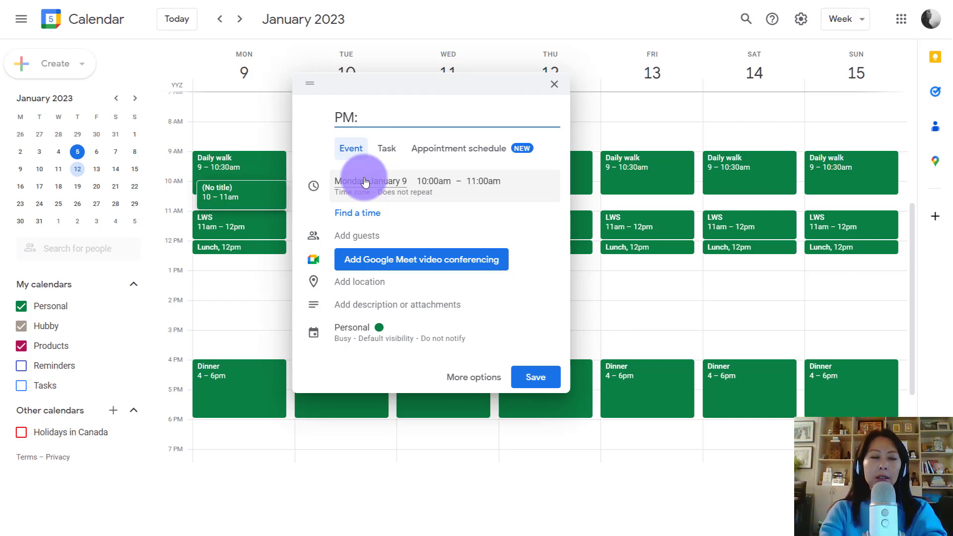
pyautogui.write(' Weekl')
pyautogui.write('y check-in')
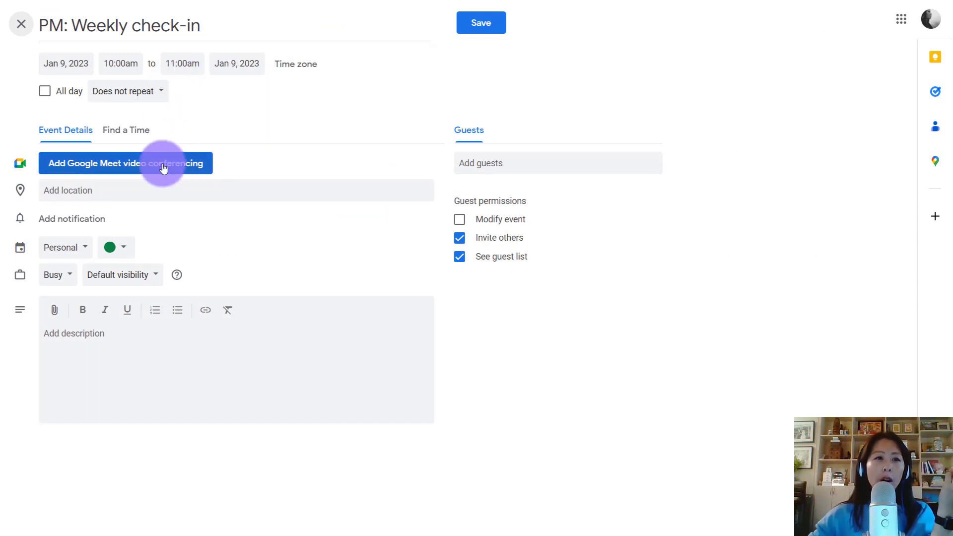
# Make the "PM: Weekly check-in" event repeat weekly on Monday and save it.
pyautogui.click(128, 94)
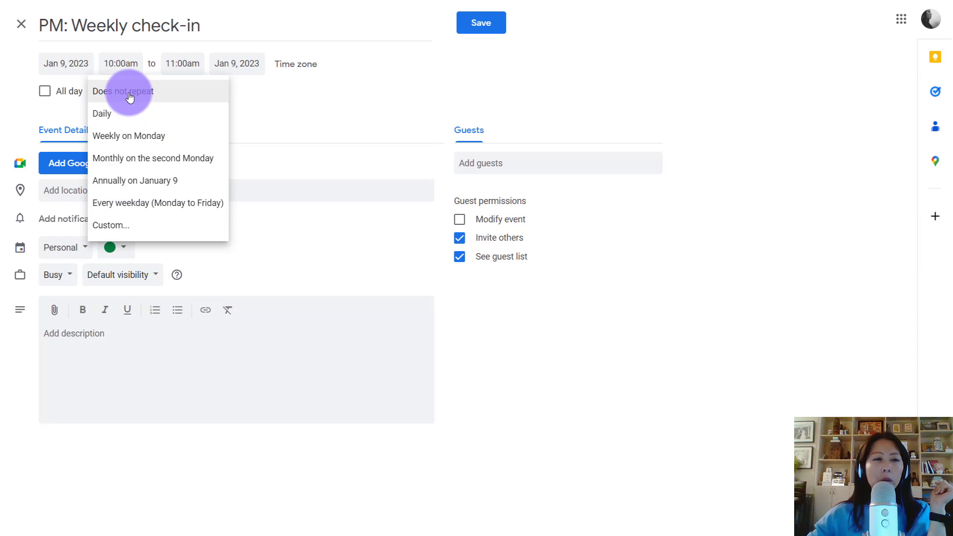
pyautogui.click(138, 136)
pyautogui.click(481, 22)
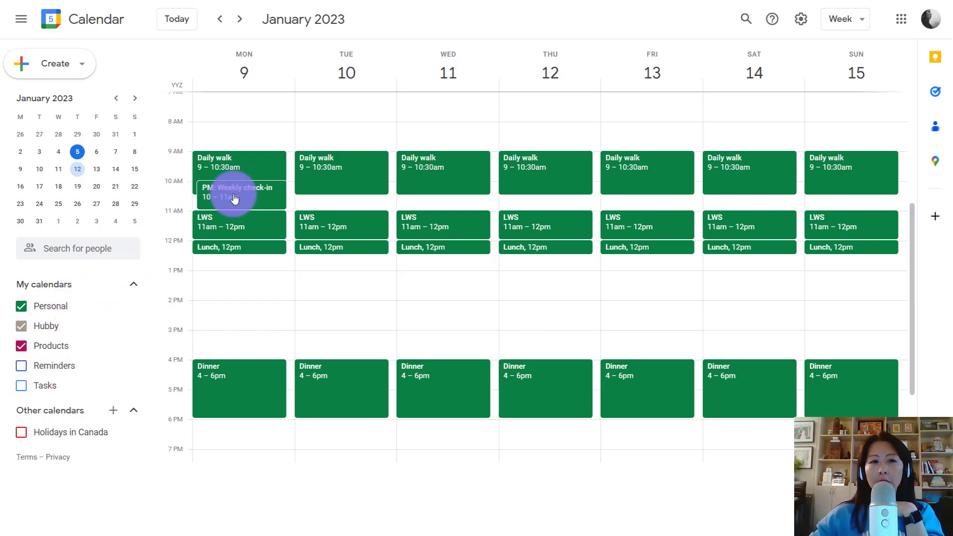
# Start an event on Wednesday, January 11, titled "PM: Hold for weekly project", from 2:00pm to 4:00pm.
pyautogui.click(417, 306)
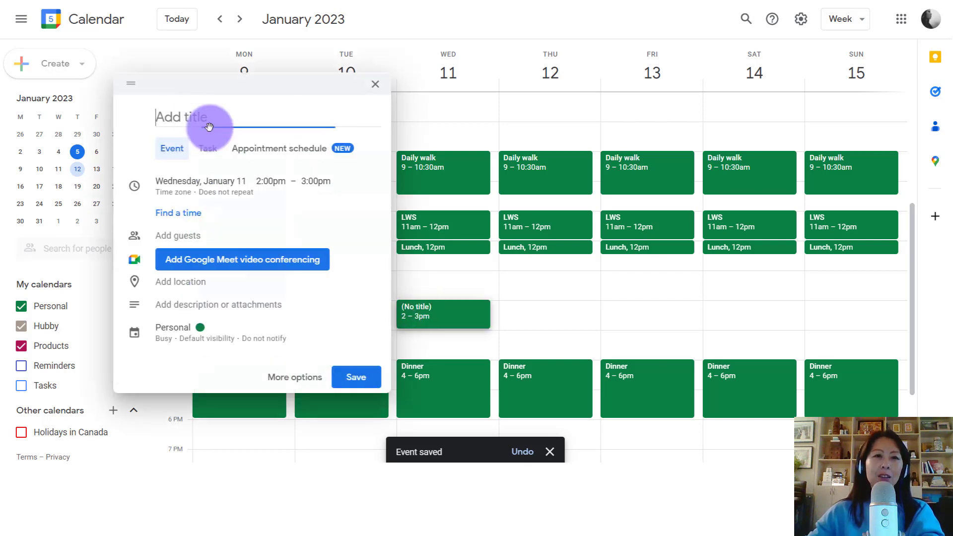
pyautogui.write('PM: Hold for weekly project')
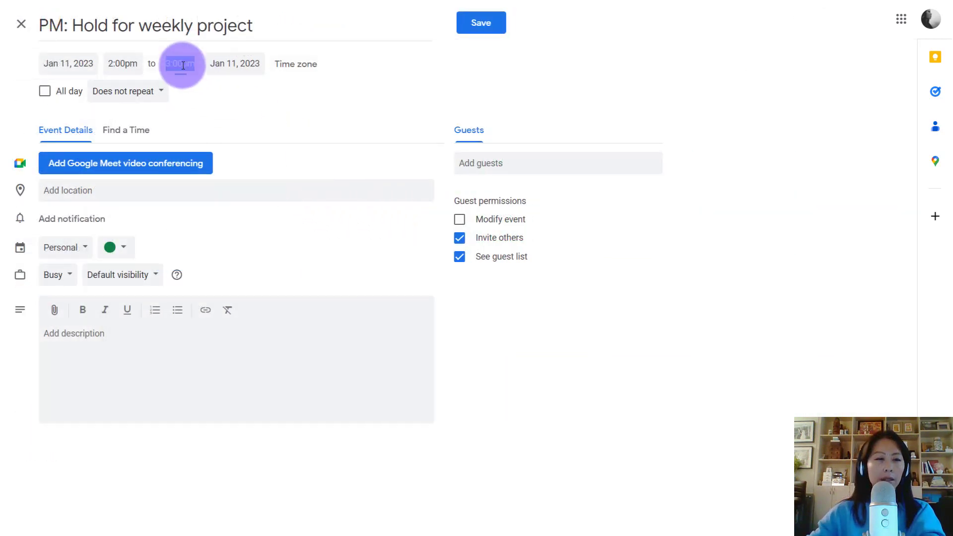
pyautogui.click(180, 64)
pyautogui.click(199, 191)
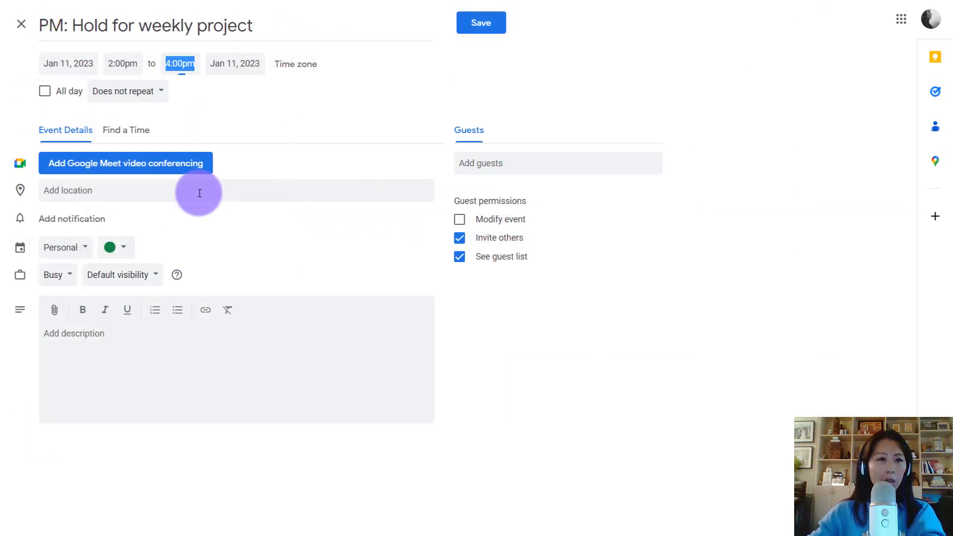
# Make the weekly project event repeat weekly on Wednesday, color it light blue, and save it.
pyautogui.click(129, 97)
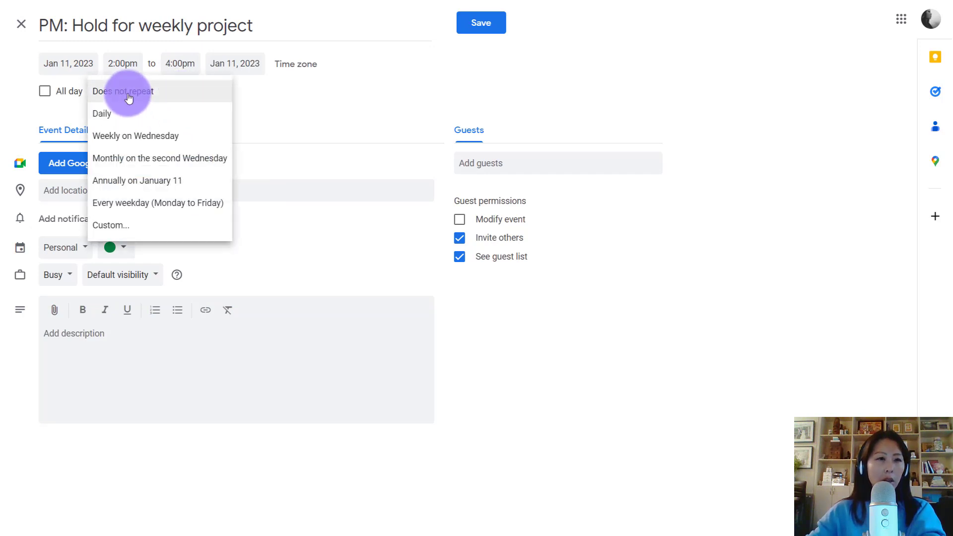
pyautogui.click(124, 135)
pyautogui.click(123, 247)
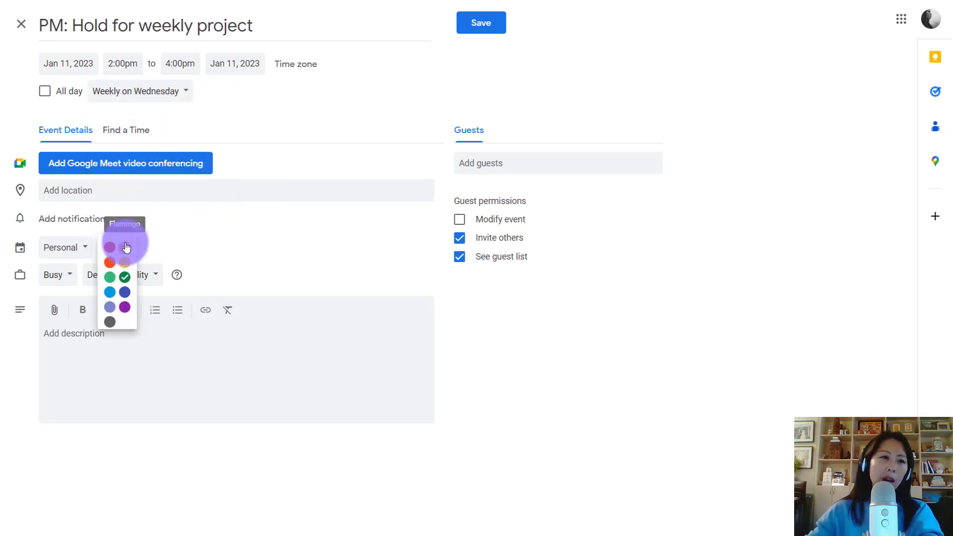
pyautogui.click(110, 295)
pyautogui.click(481, 24)
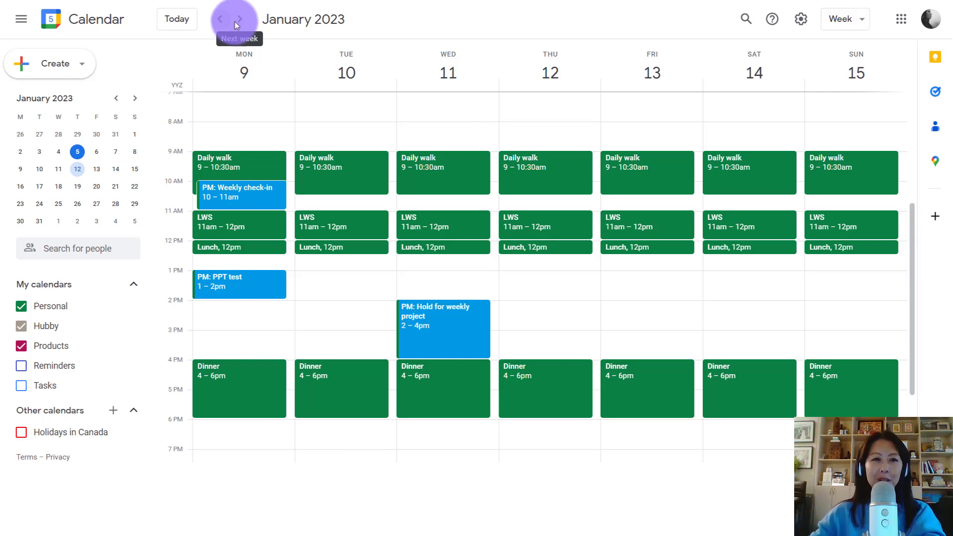
# Add a Lavender-colored event titled "WS: Meeting" on Tuesday, January 10, from 10:30am to 11:30am.
pyautogui.click(424, 341)
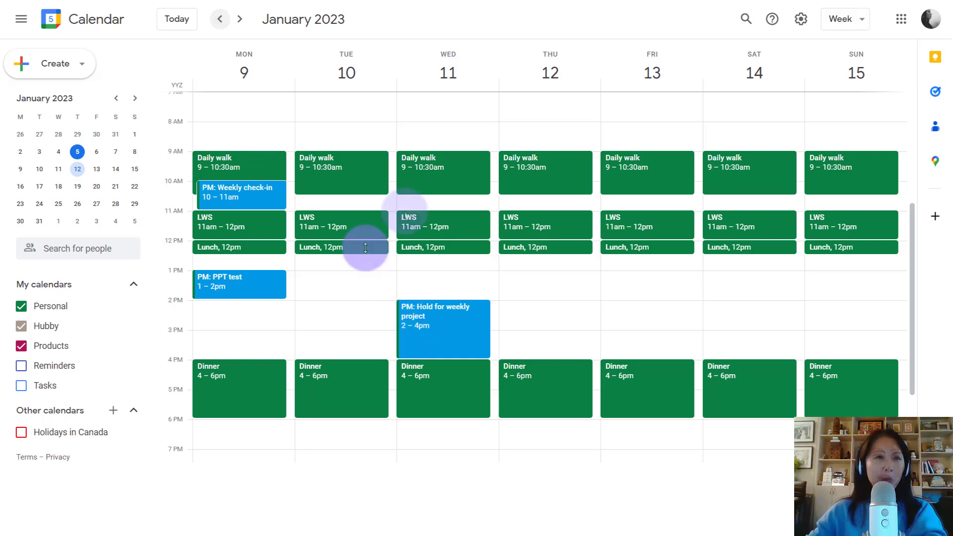
pyautogui.click(332, 202)
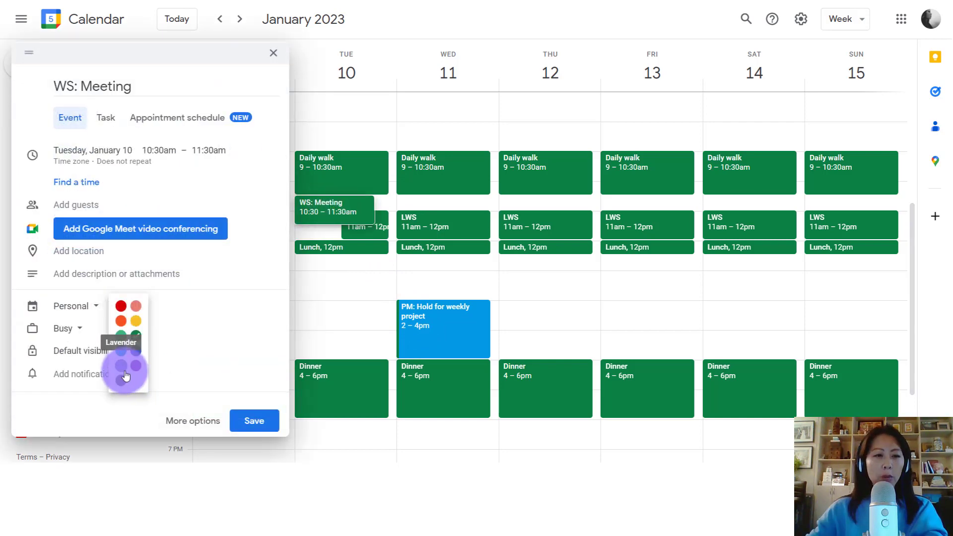
pyautogui.click(123, 373)
pyautogui.click(254, 420)
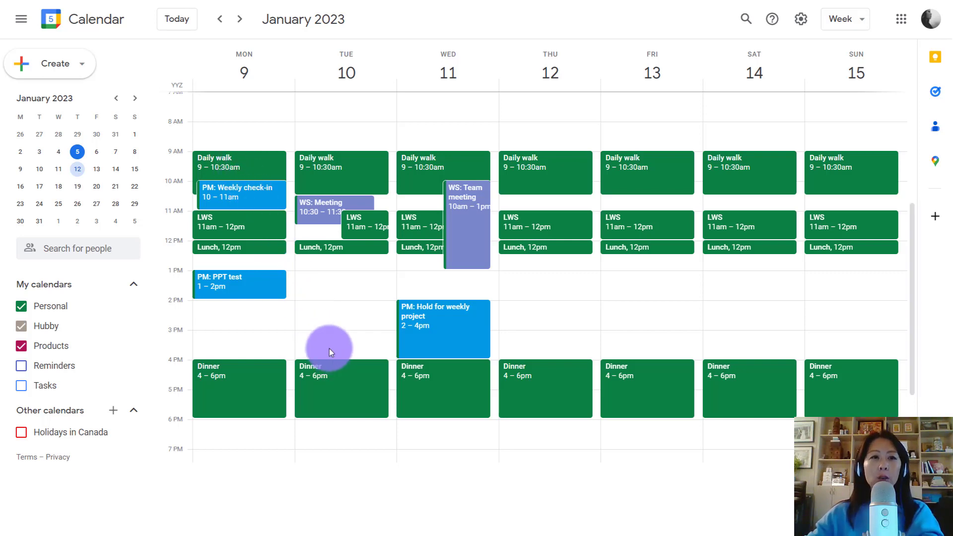
pyautogui.click(230, 164)
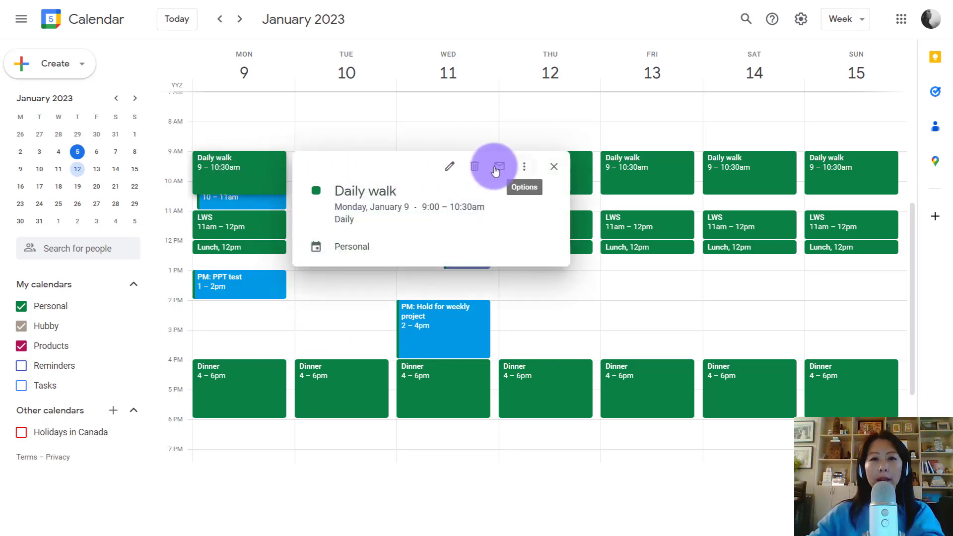
pyautogui.click(551, 167)
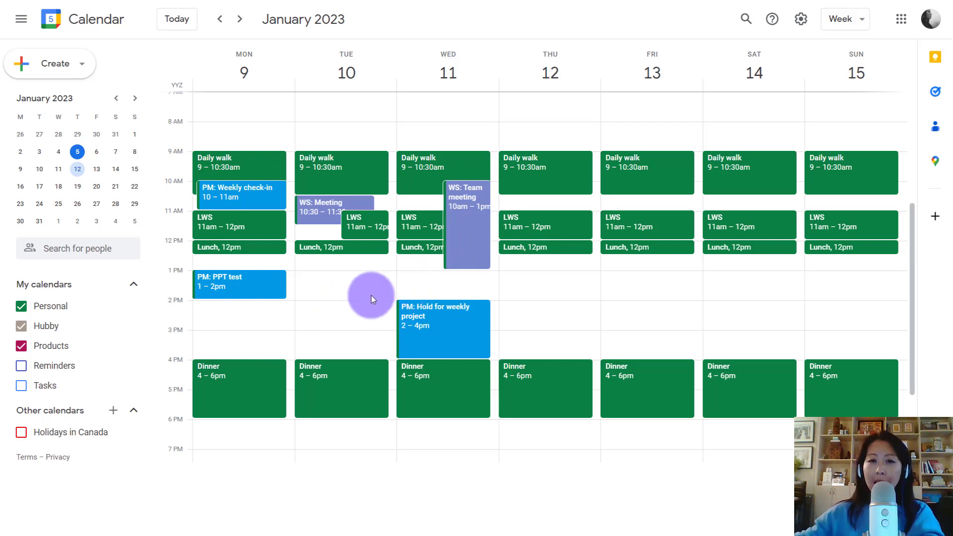
# Add a "Calligraphy workshop" event on Tuesday, January 10, from 2:00pm to 3:00pm and color it salmon pink.
pyautogui.click(317, 306)
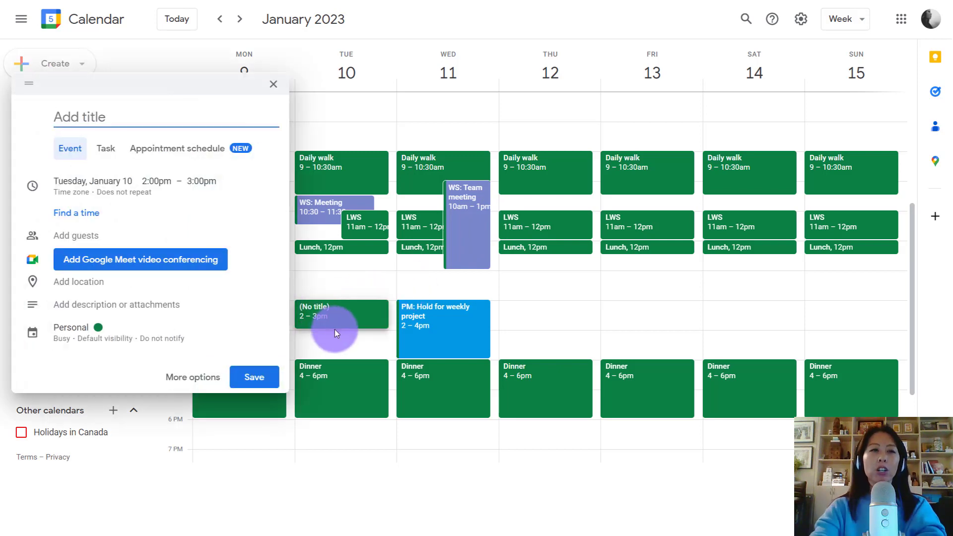
pyautogui.write('Calligraphy workshop')
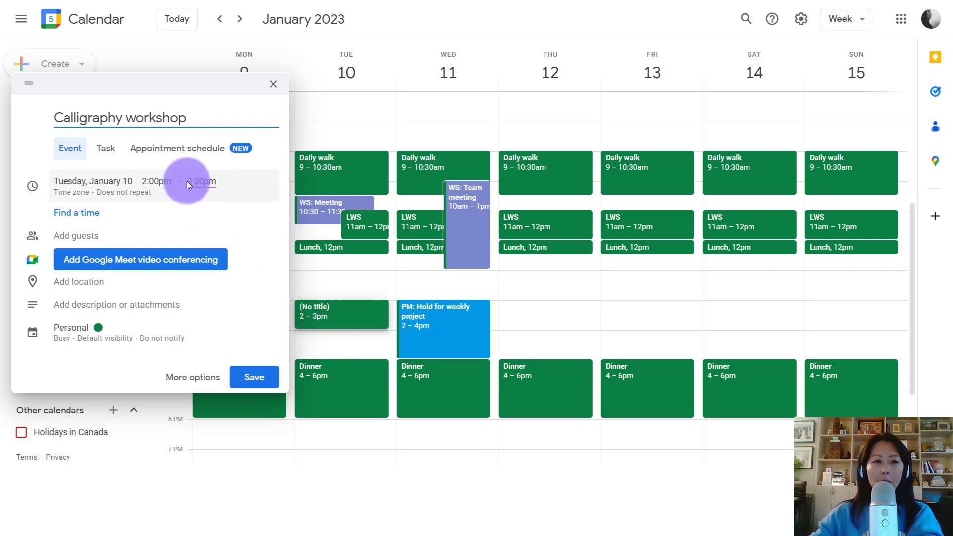
pyautogui.click(250, 377)
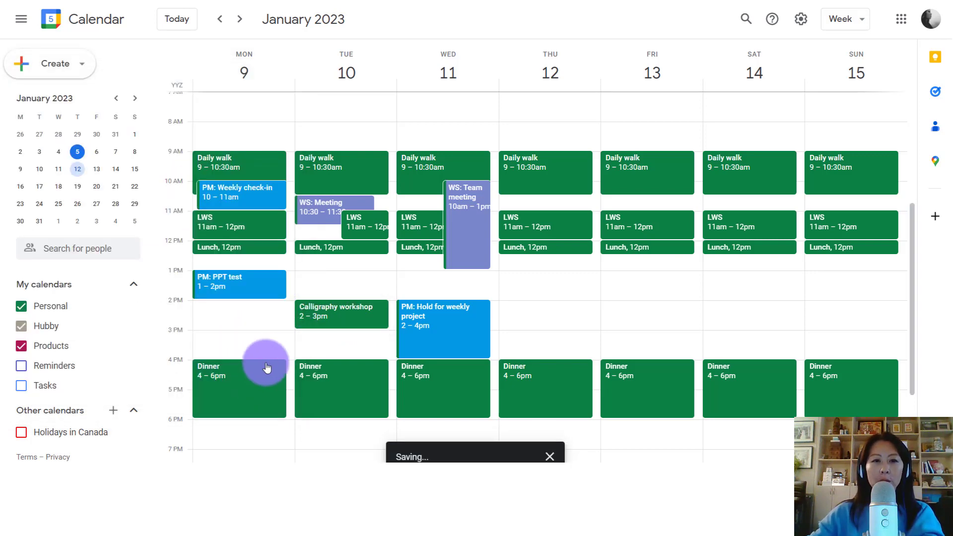
pyautogui.rightClick(337, 321)
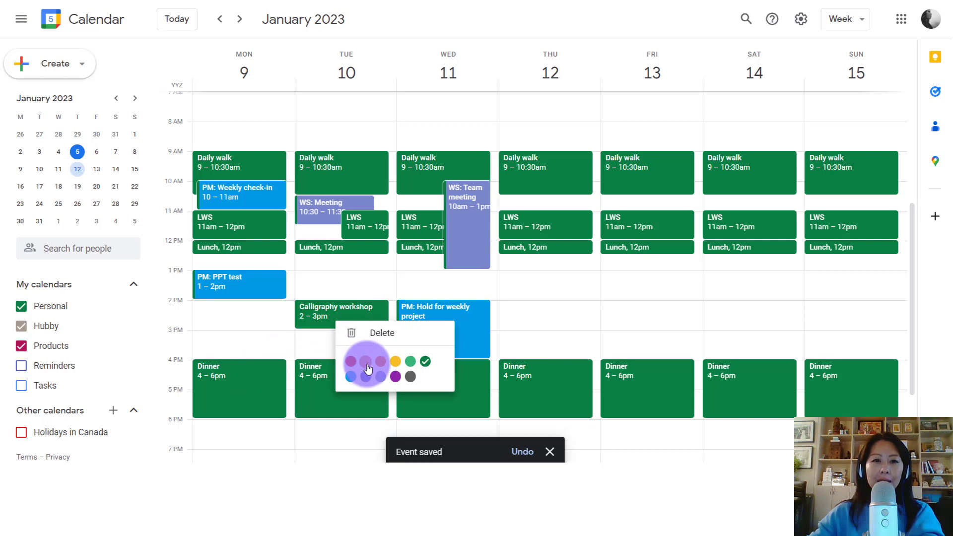
pyautogui.click(367, 366)
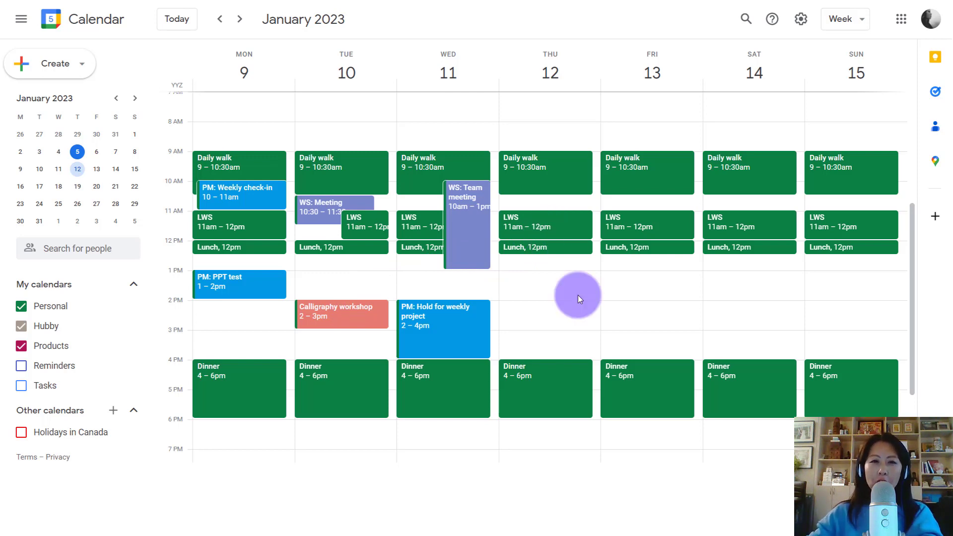
# Add a "Talk" event on Wednesday, January 11, from 6:30pm to 7:30pm and color it yellow.
pyautogui.scroll(-3, 578, 295)
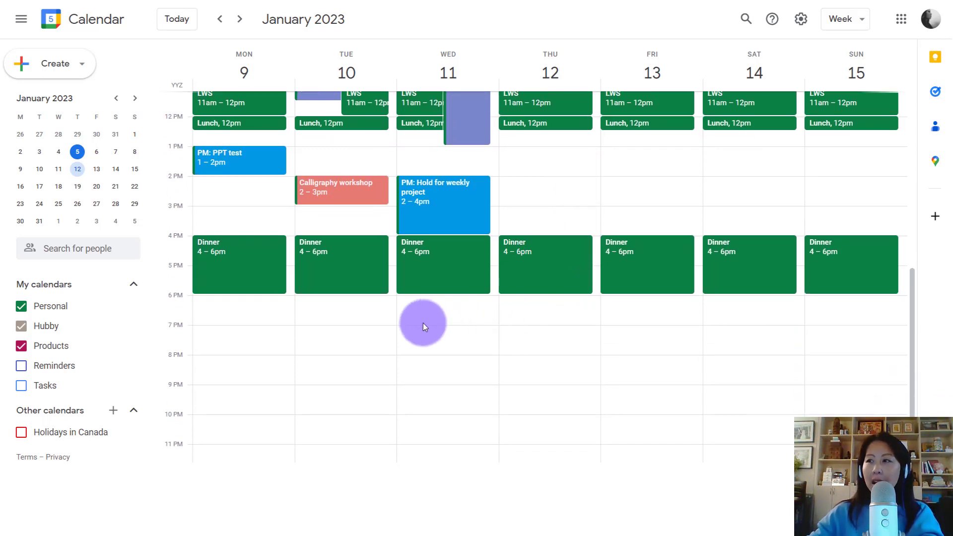
pyautogui.click(423, 322)
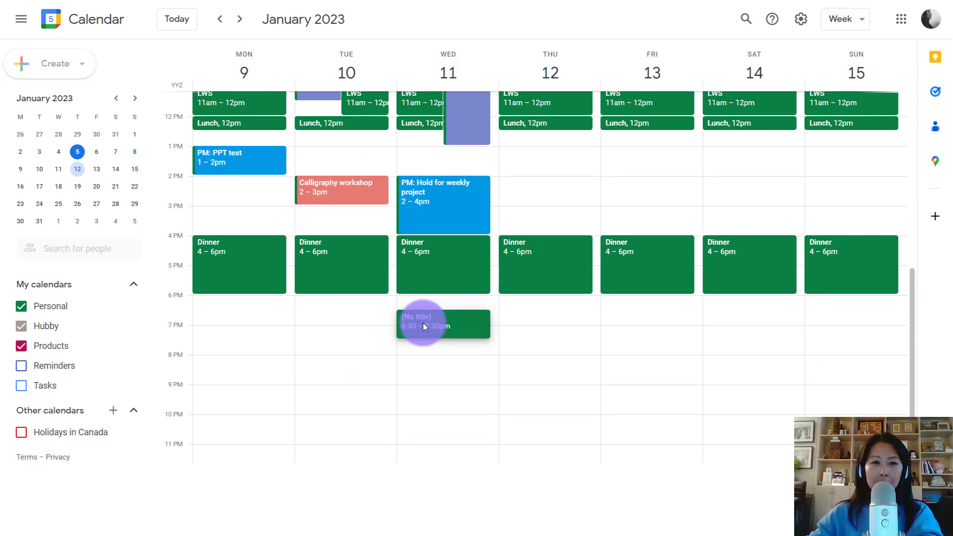
pyautogui.write('Talk')
pyautogui.press('Return')
pyautogui.rightClick(451, 326)
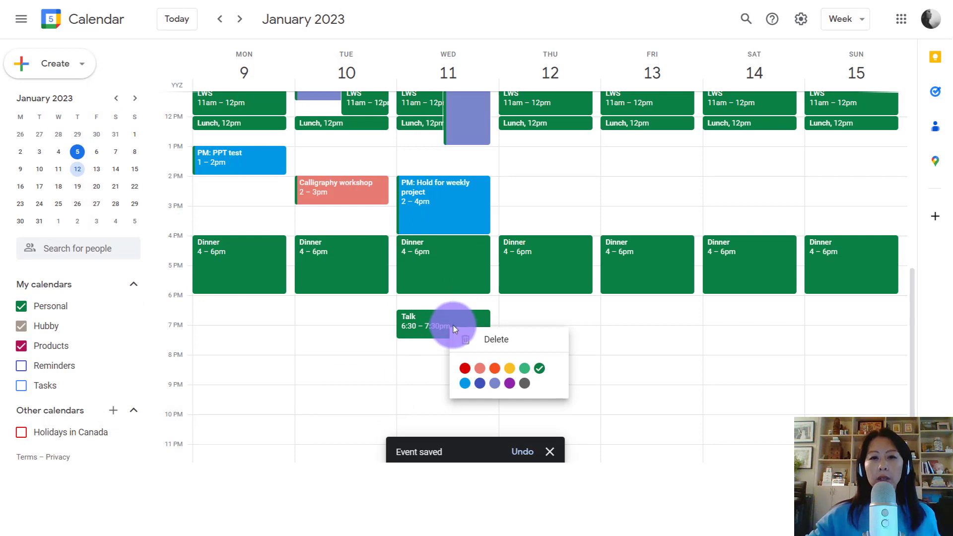
pyautogui.click(509, 368)
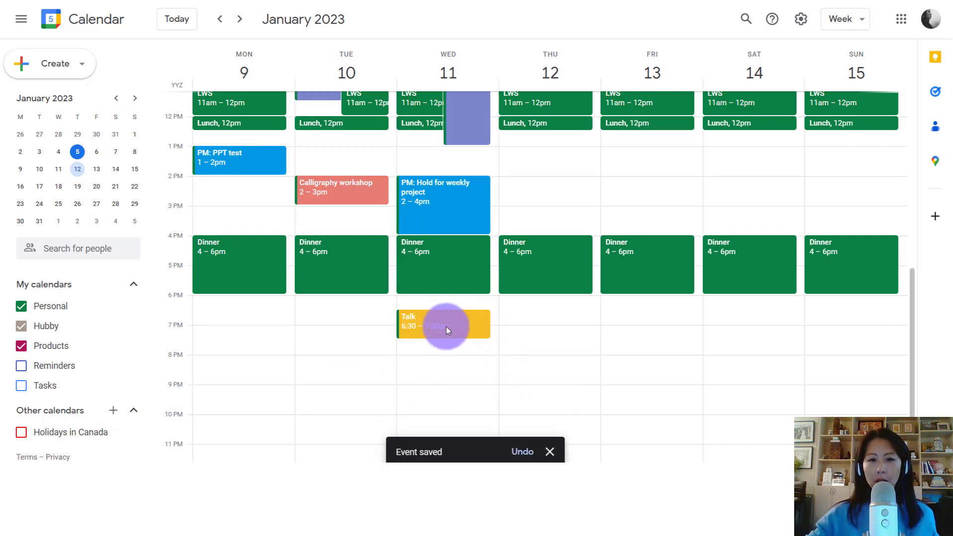
# Move only the January 9 Daily walk to 8–9:30am and only the January 10 one to 8:30–10am, leaving the series as is.
pyautogui.scroll(2, 446, 326)
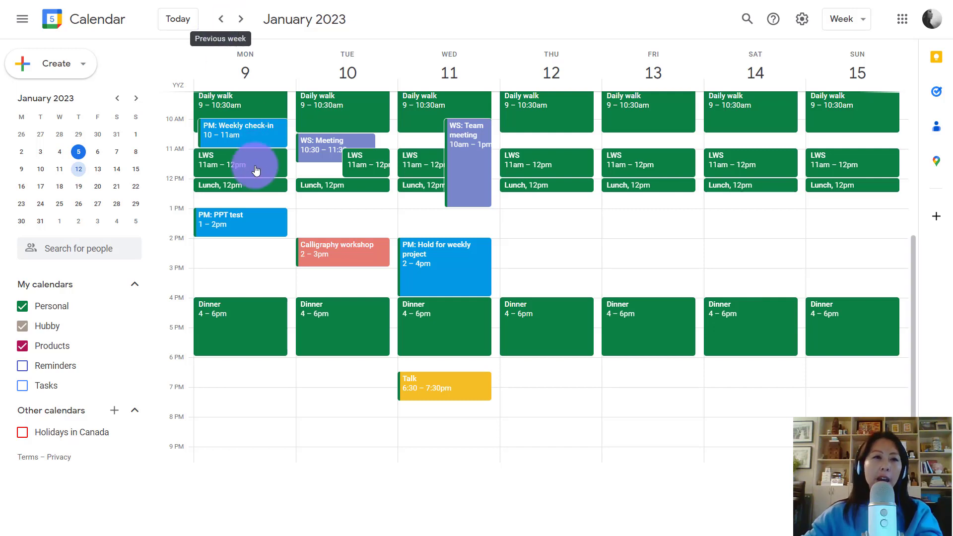
pyautogui.scroll(1, 253, 159)
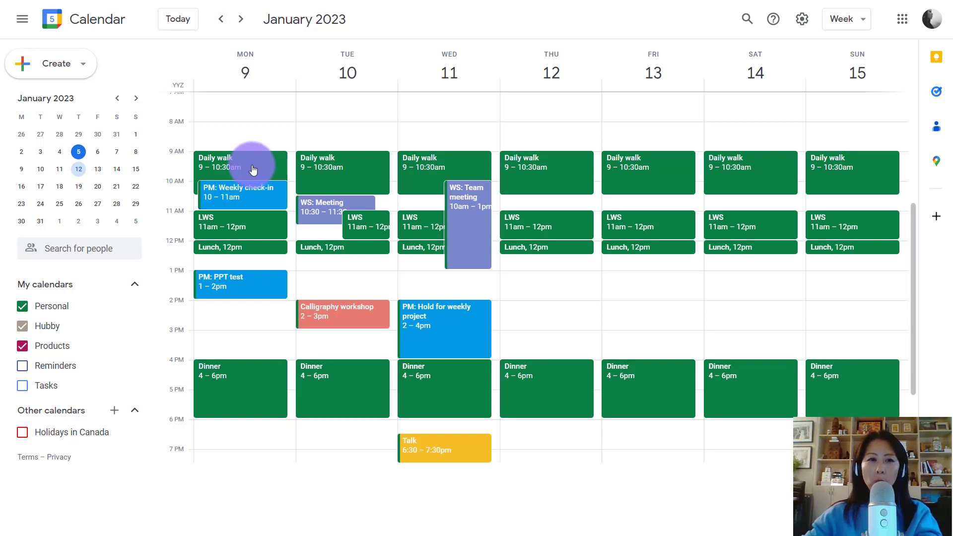
pyautogui.moveTo(245, 169); pyautogui.dragTo(245, 134)
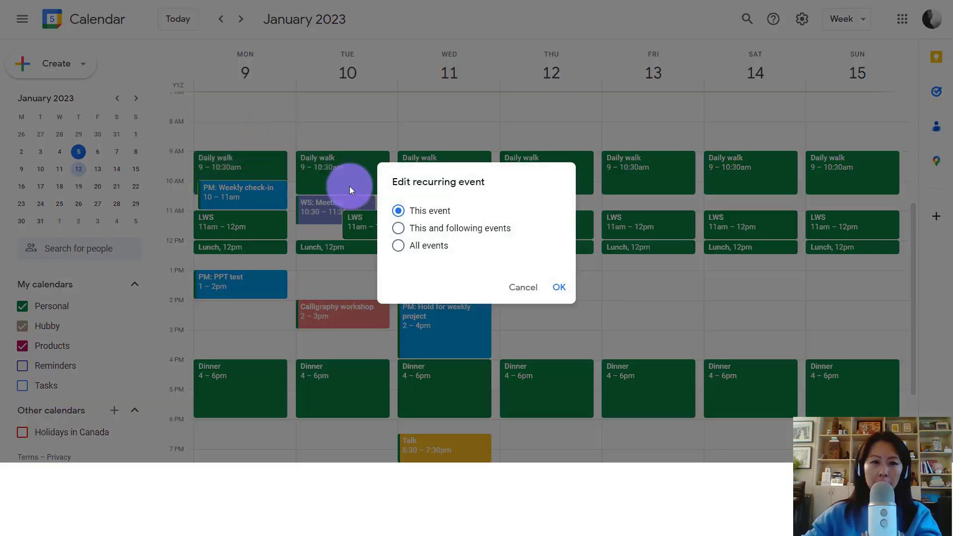
pyautogui.click(558, 285)
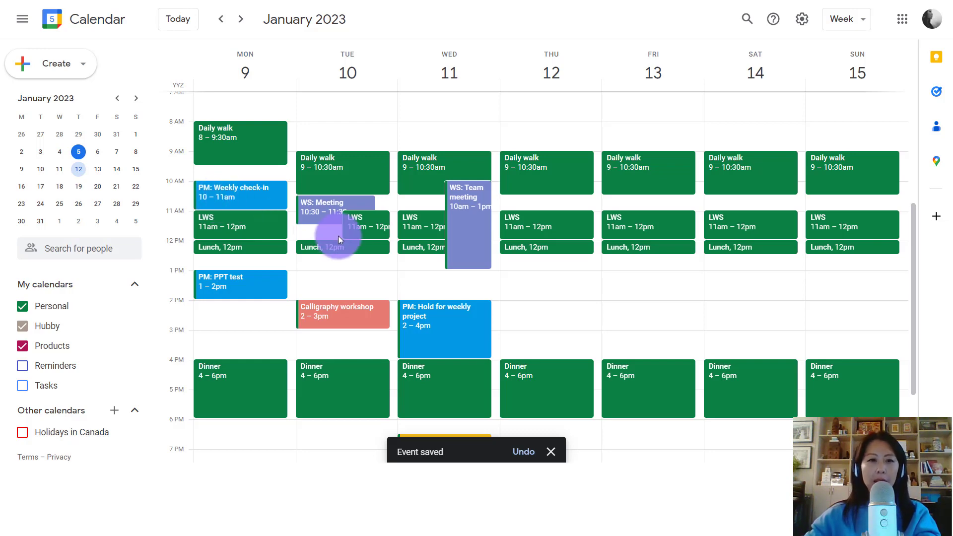
pyautogui.moveTo(326, 175)
pyautogui.mouseDown()
pyautogui.moveTo(323, 155)
pyautogui.moveTo(331, 158)
pyautogui.mouseUp()
pyautogui.click(557, 287)
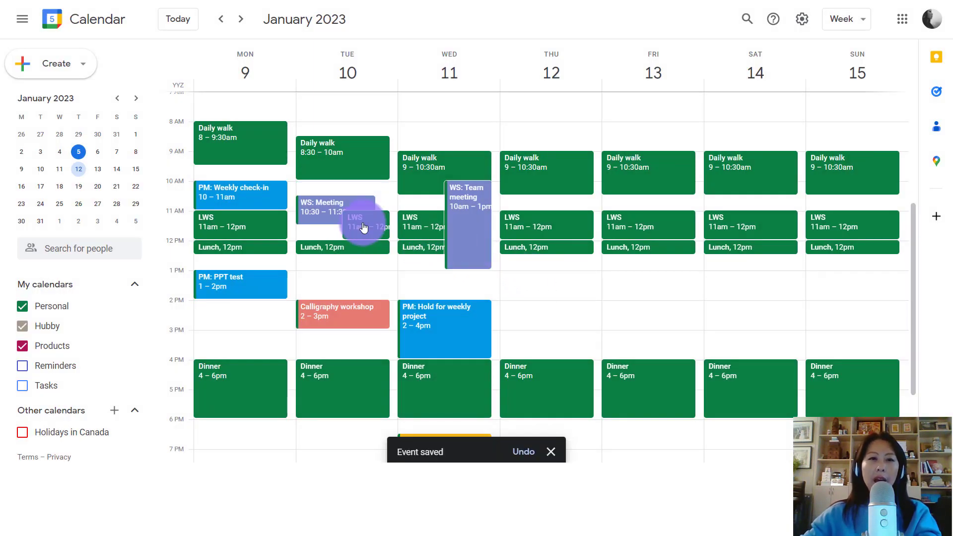
# Delete only the Tuesday, January 10 occurrence of the recurring LWS event.
pyautogui.click(364, 227)
pyautogui.click(194, 193)
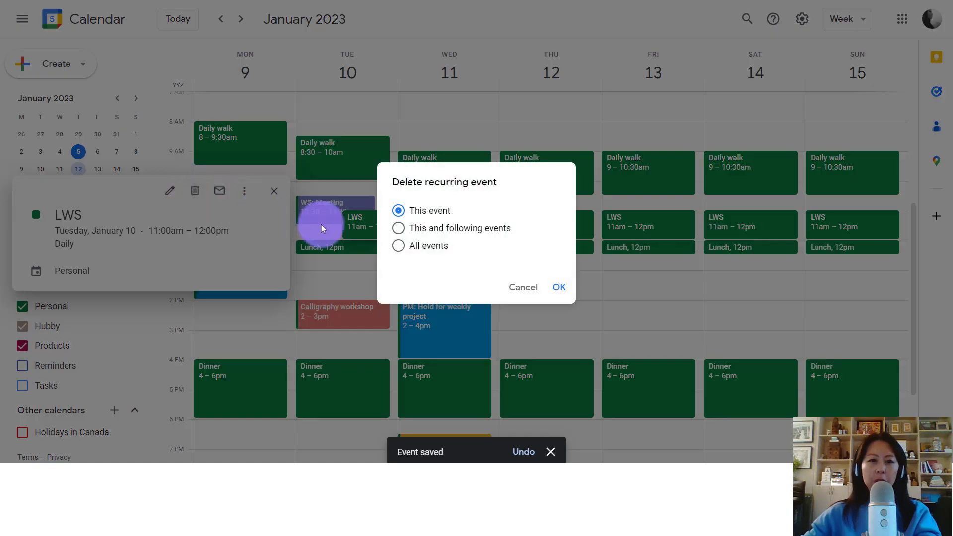
pyautogui.click(557, 286)
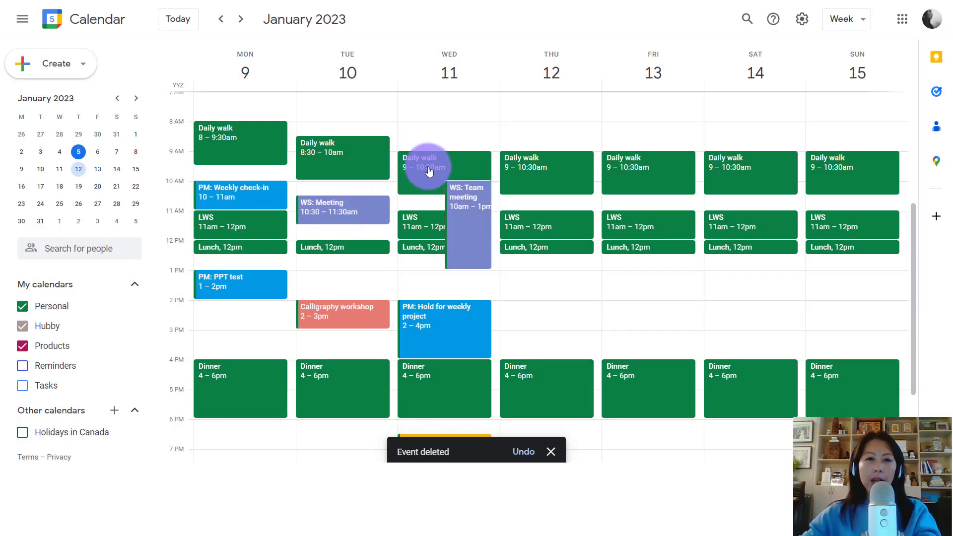
# Move only the Wednesday, January 11 Daily walk to 8–9:30am.
pyautogui.moveTo(432, 164); pyautogui.dragTo(436, 133)
pyautogui.click(558, 286)
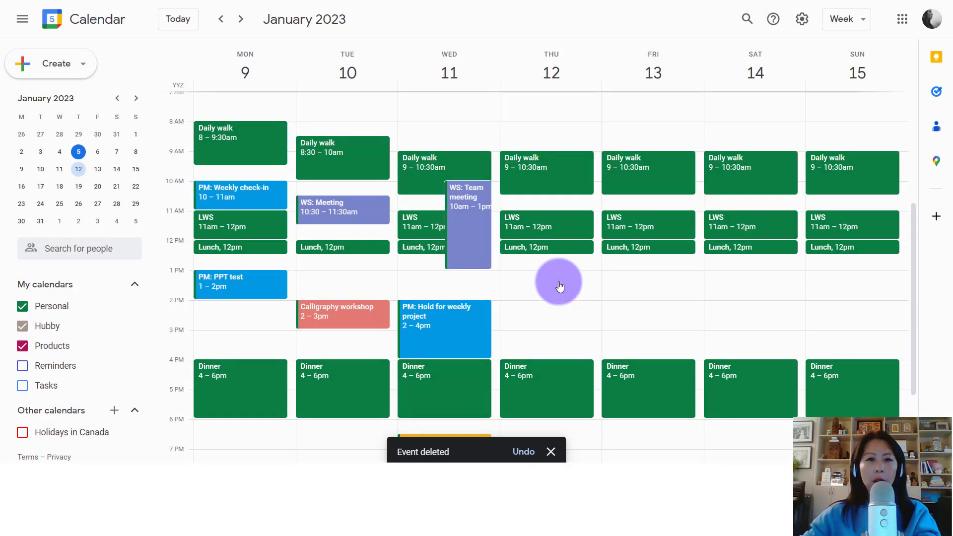
# Delete only the Wednesday, January 11 occurrence of the recurring LWS event.
pyautogui.click(426, 220)
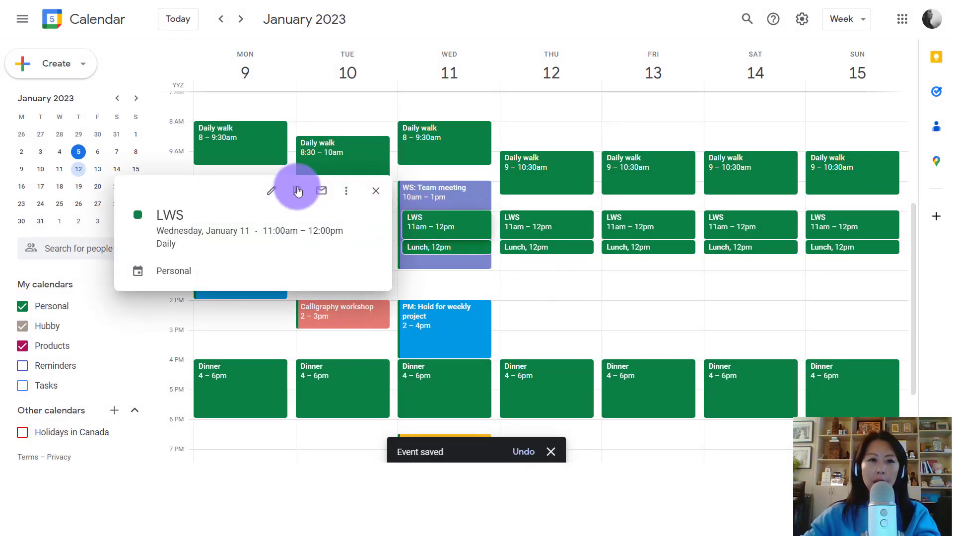
pyautogui.click(297, 189)
pyautogui.click(558, 288)
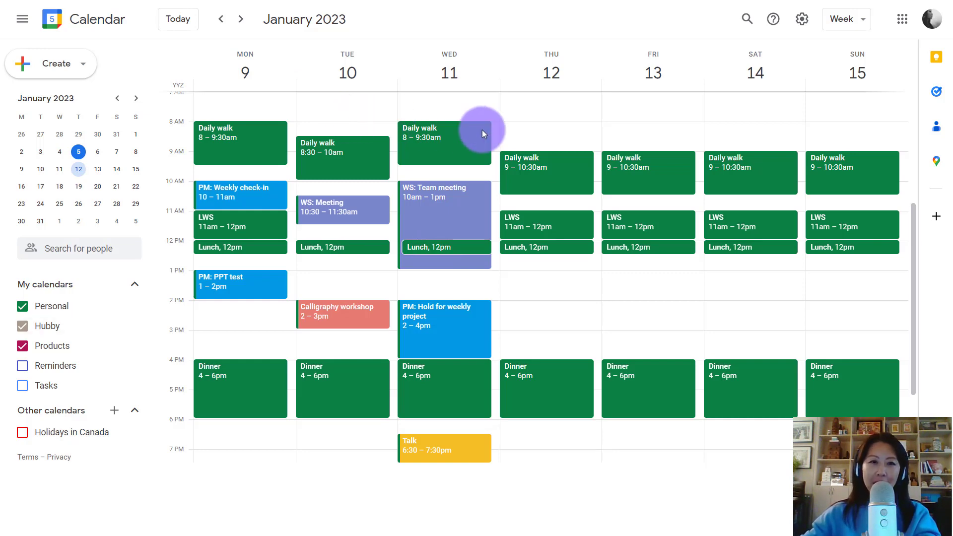
# Create a "Hubby working" event on Monday, January 9, from 7:00am to 3:00pm and assign it to the Hubby calendar.
pyautogui.scroll(2, 493, 130)
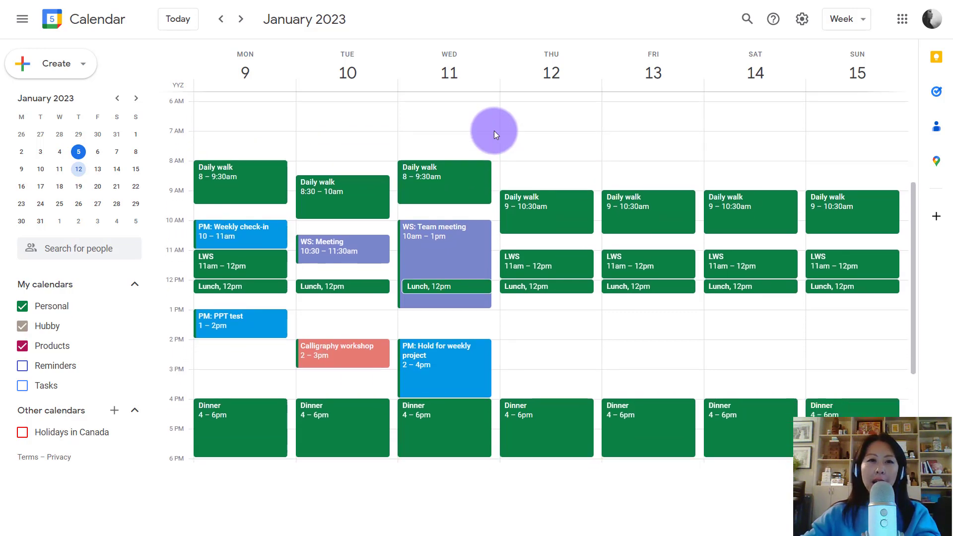
pyautogui.scroll(-2, 493, 130)
pyautogui.scroll(3, 494, 130)
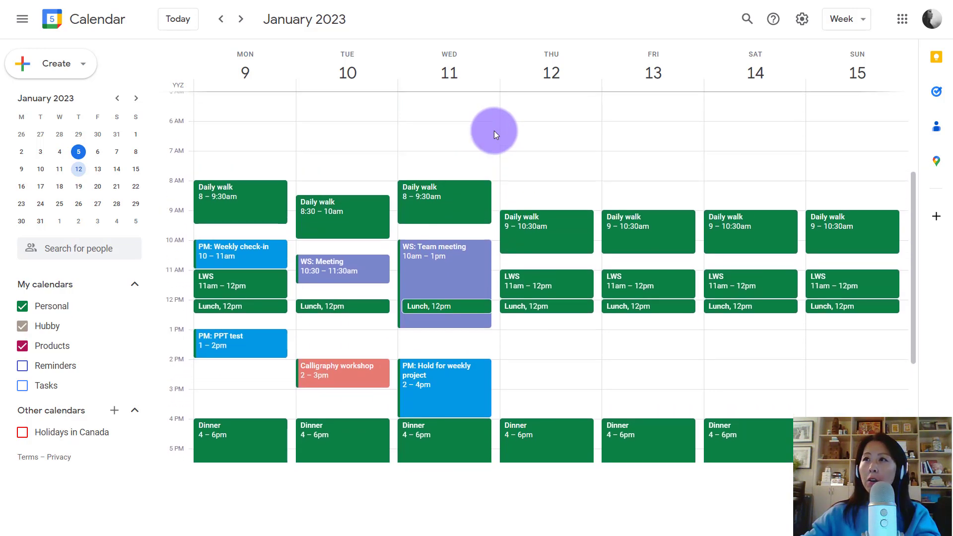
pyautogui.click(234, 159)
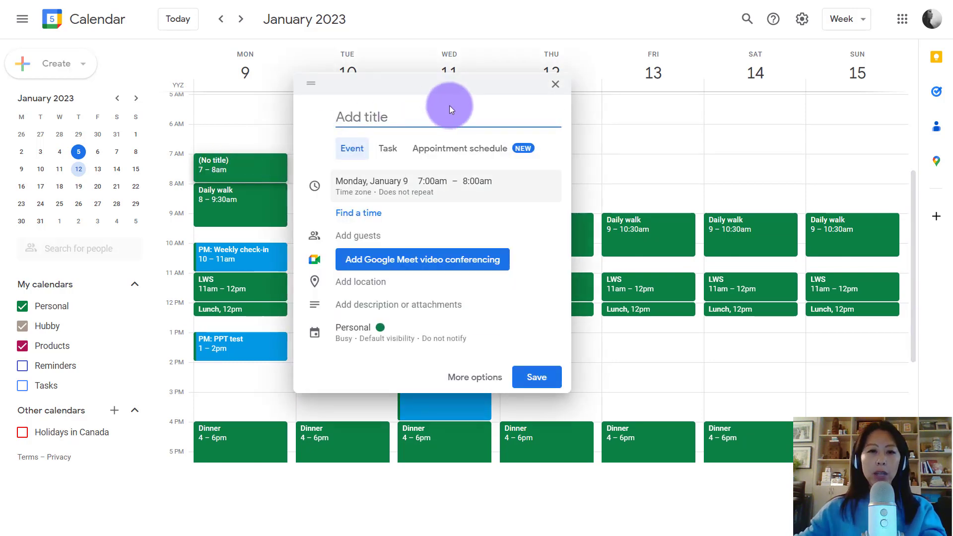
pyautogui.click(461, 377)
pyautogui.click(110, 28)
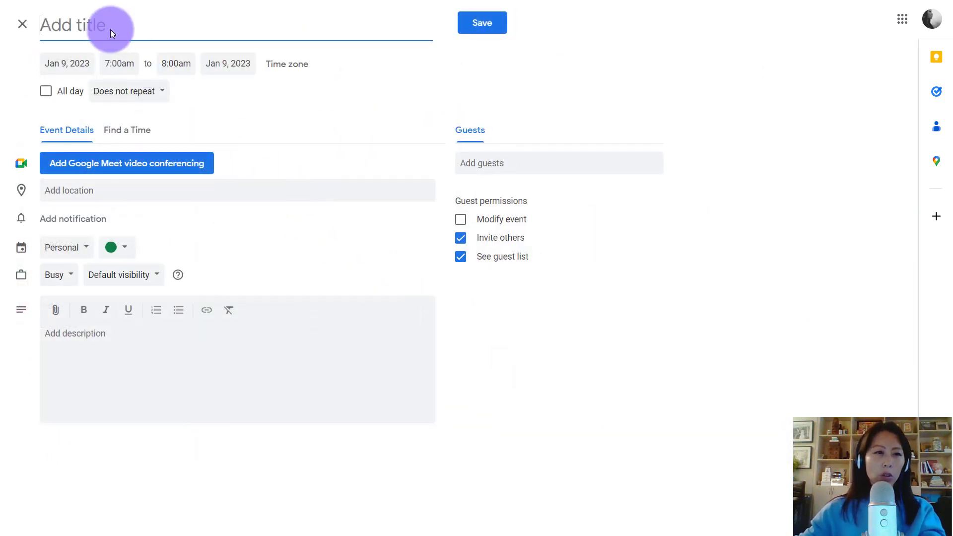
pyautogui.write('Hubb')
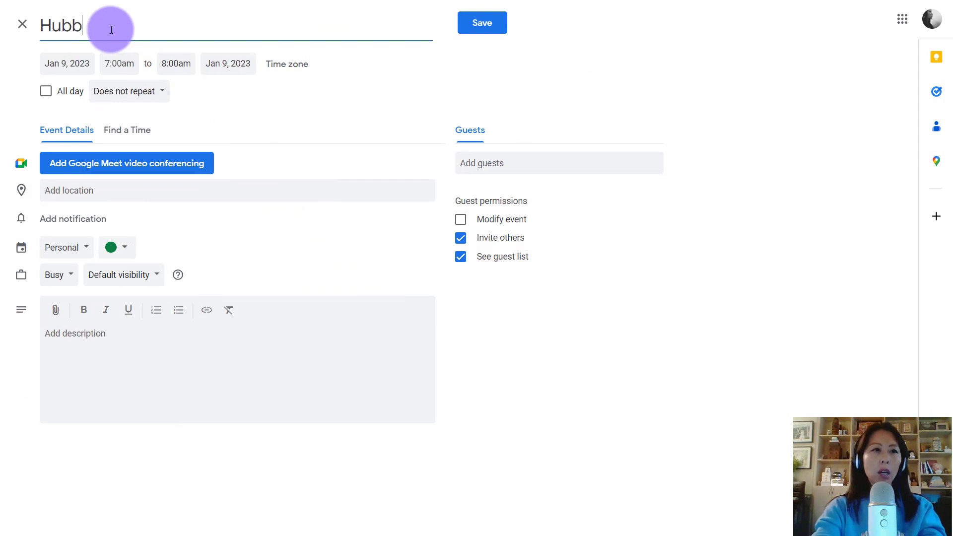
pyautogui.click(65, 248)
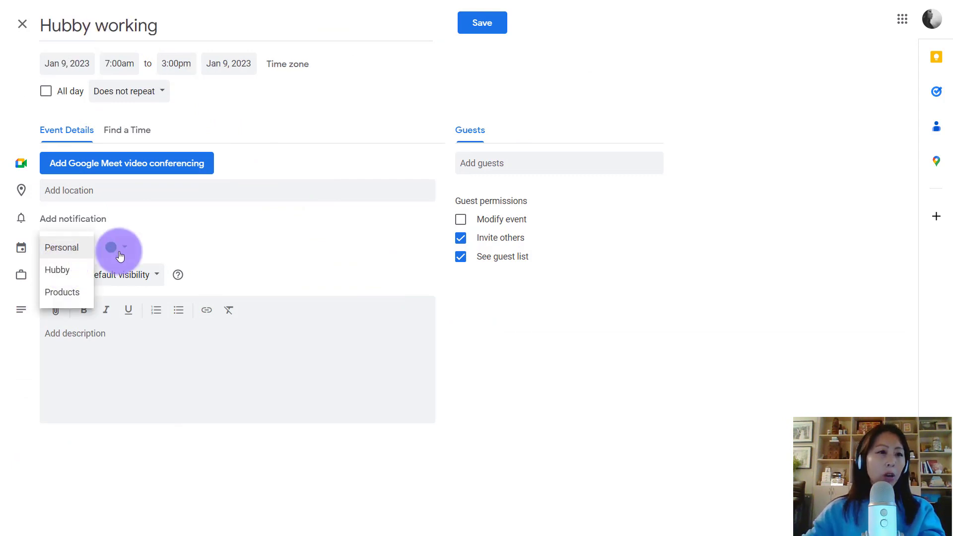
pyautogui.click(56, 272)
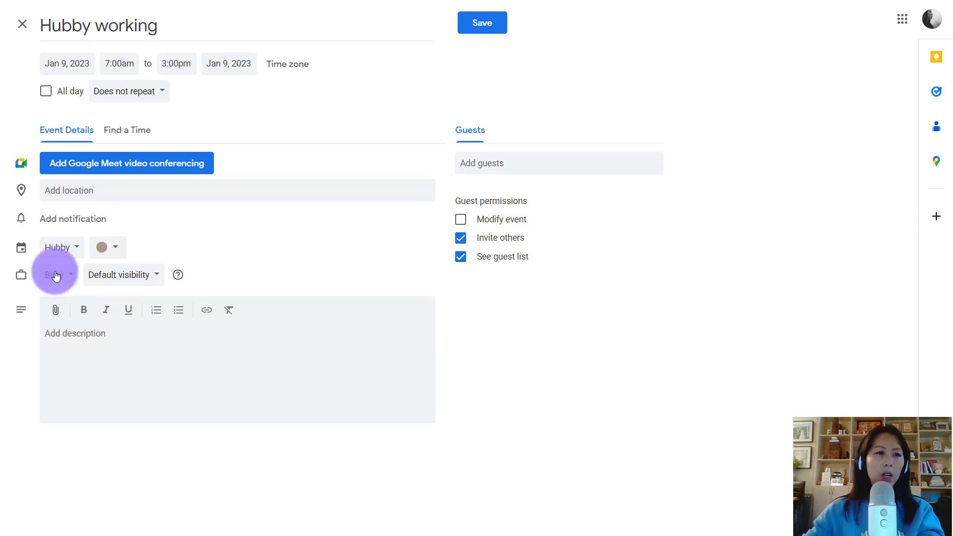
# Make the Hubby working event repeat daily, ending after 5 occurrences, and save it.
pyautogui.click(159, 93)
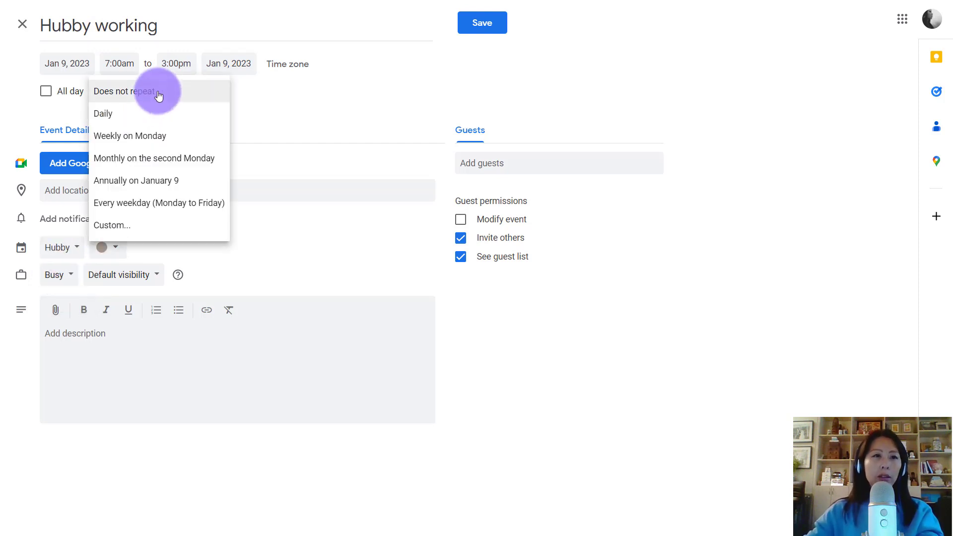
pyautogui.click(120, 111)
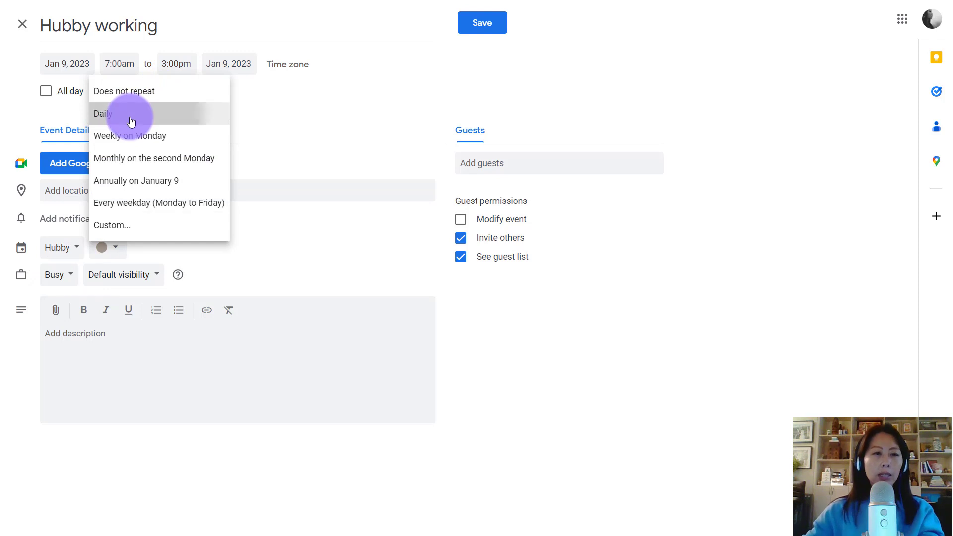
pyautogui.click(108, 95)
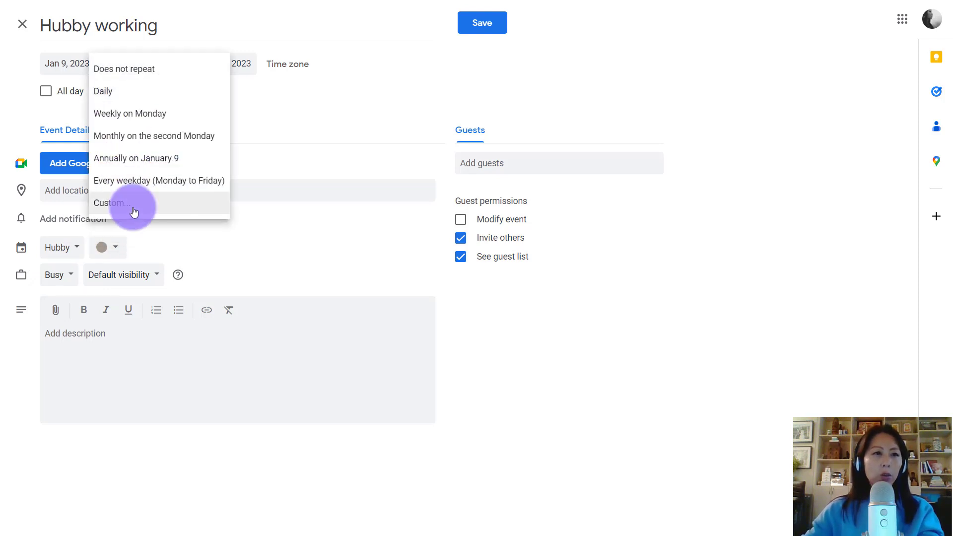
pyautogui.click(133, 208)
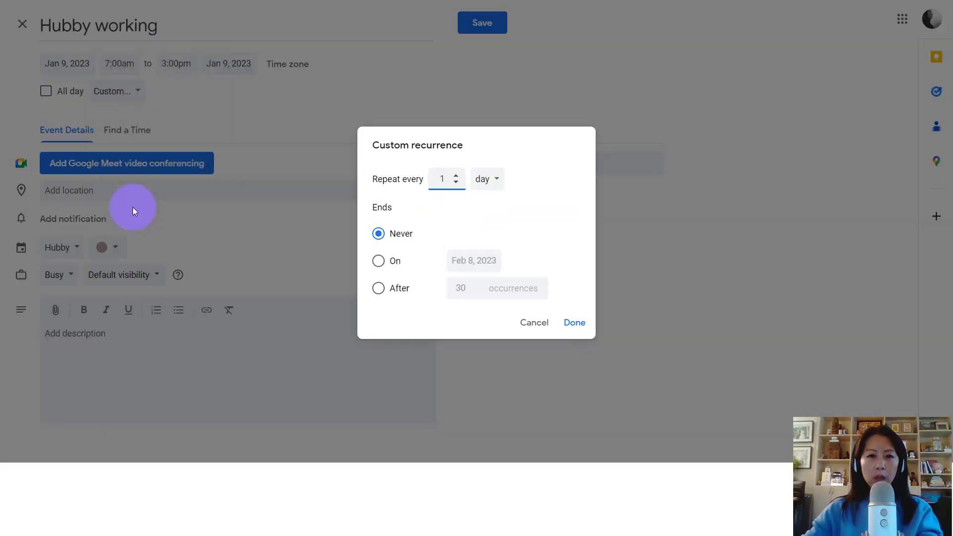
pyautogui.click(379, 289)
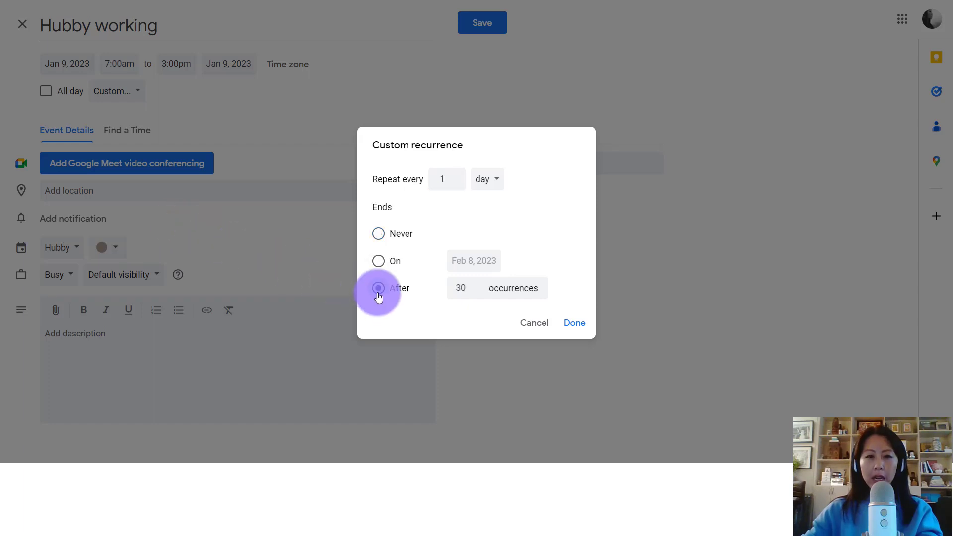
pyautogui.doubleClick(465, 286)
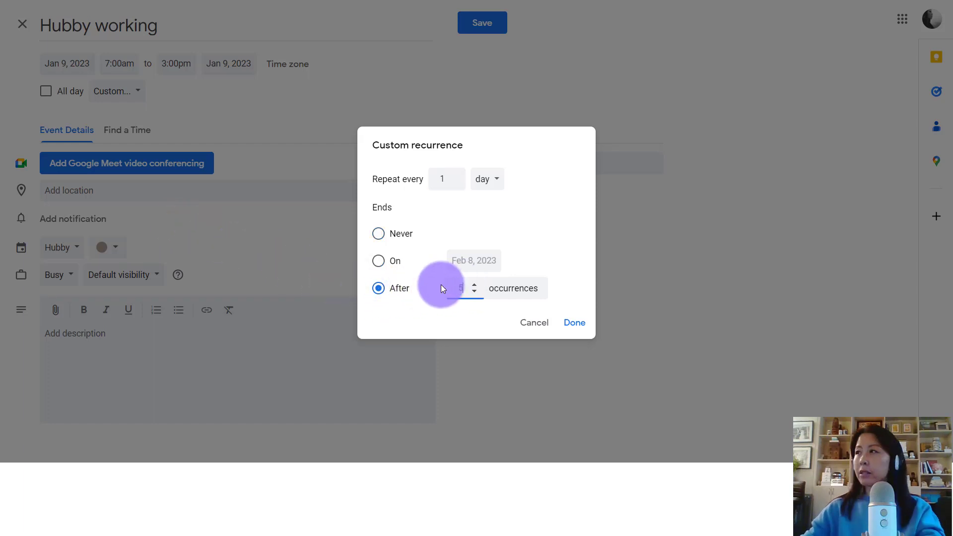
pyautogui.write('5')
pyautogui.click(573, 322)
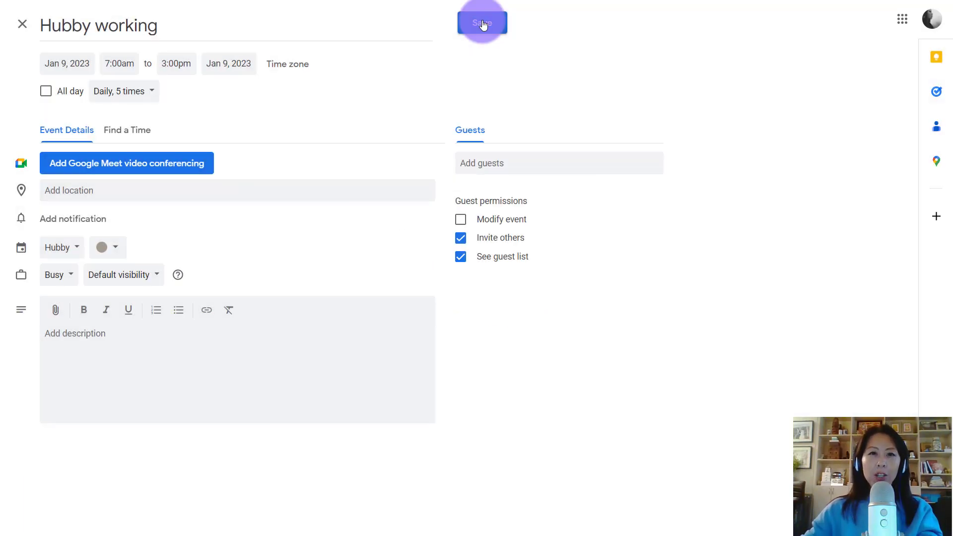
pyautogui.click(481, 22)
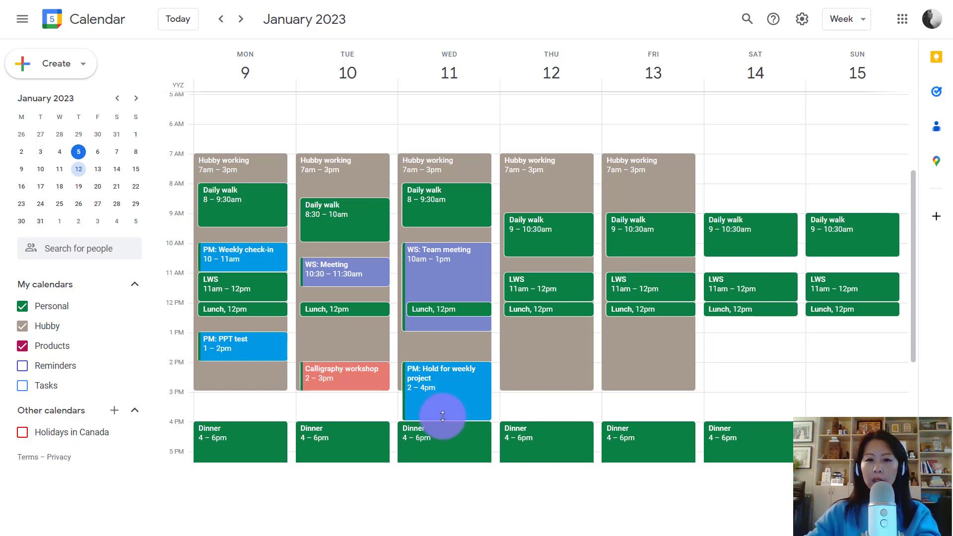
# Create an all-day event titled "." in the January 2–8 week view, running from January 1 to January 7, 2023.
pyautogui.click(221, 19)
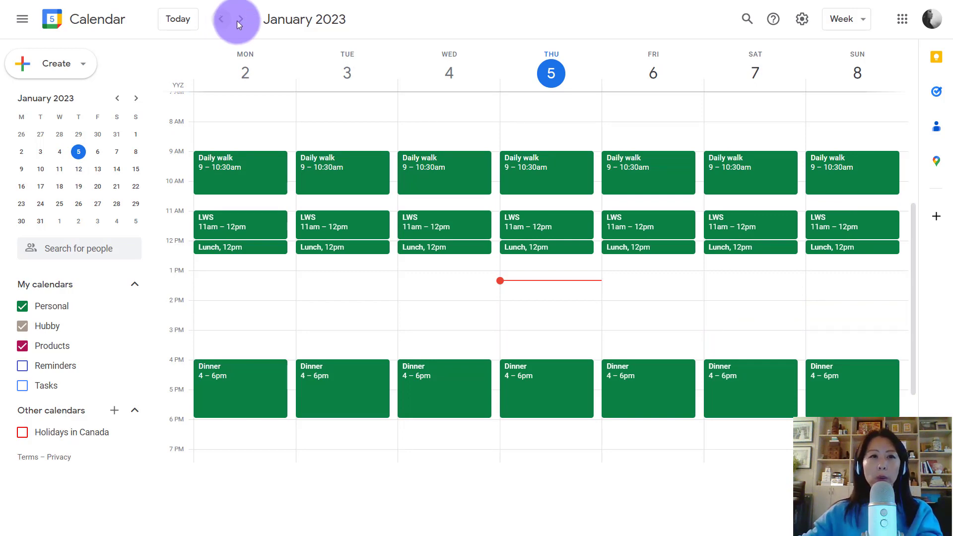
pyautogui.click(241, 20)
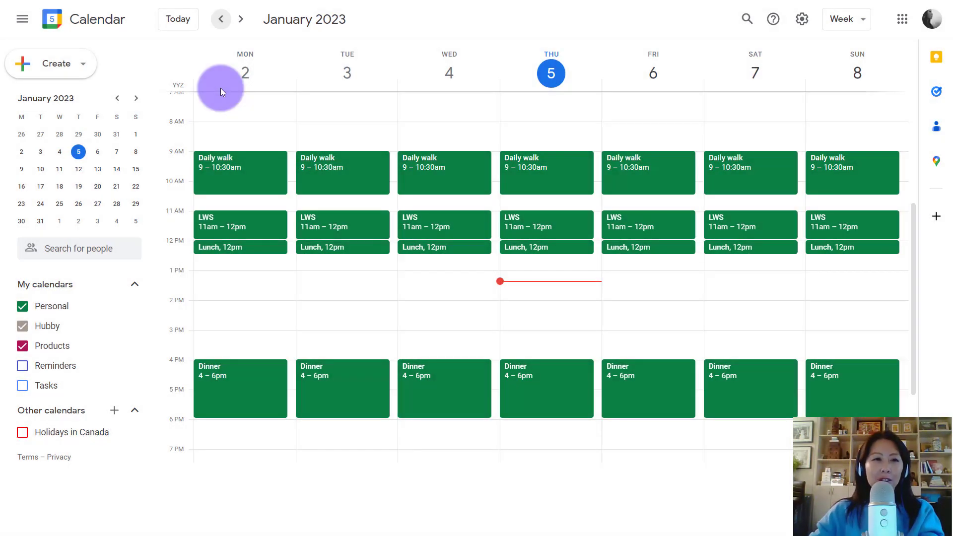
pyautogui.click(220, 92)
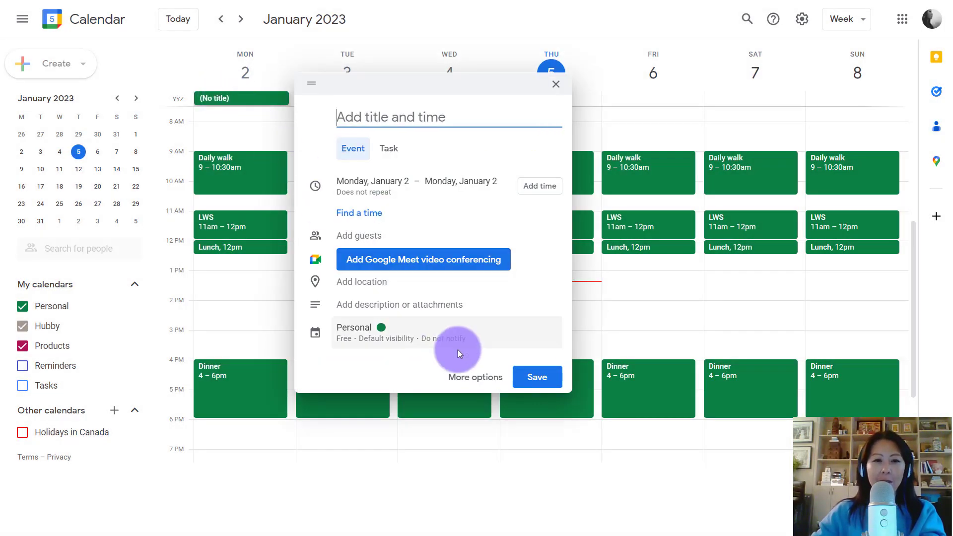
pyautogui.click(484, 377)
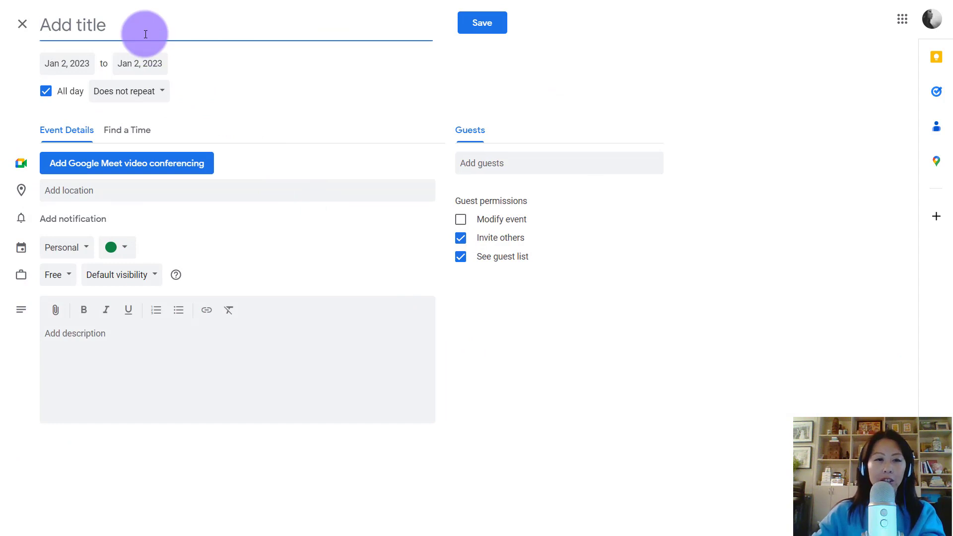
pyautogui.write('.')
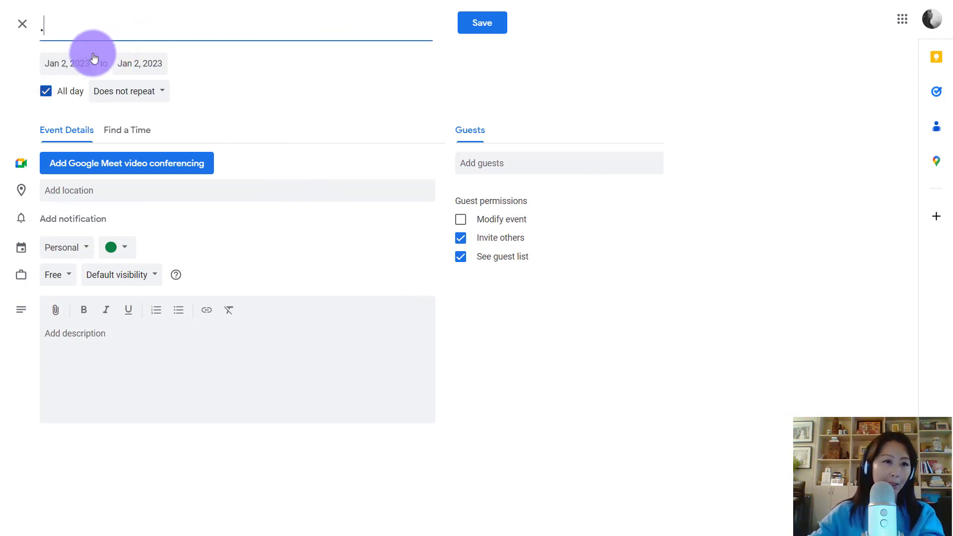
pyautogui.click(60, 66)
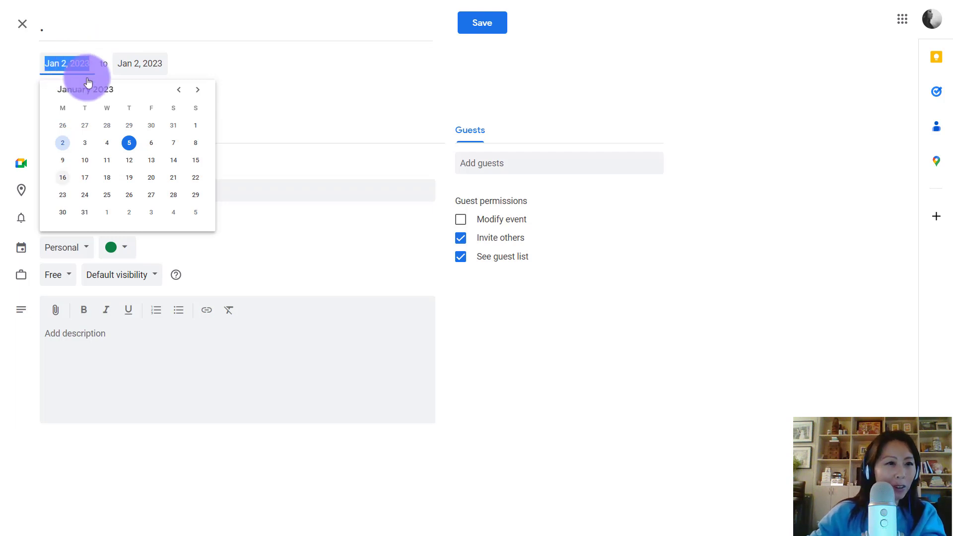
pyautogui.click(196, 125)
pyautogui.click(130, 63)
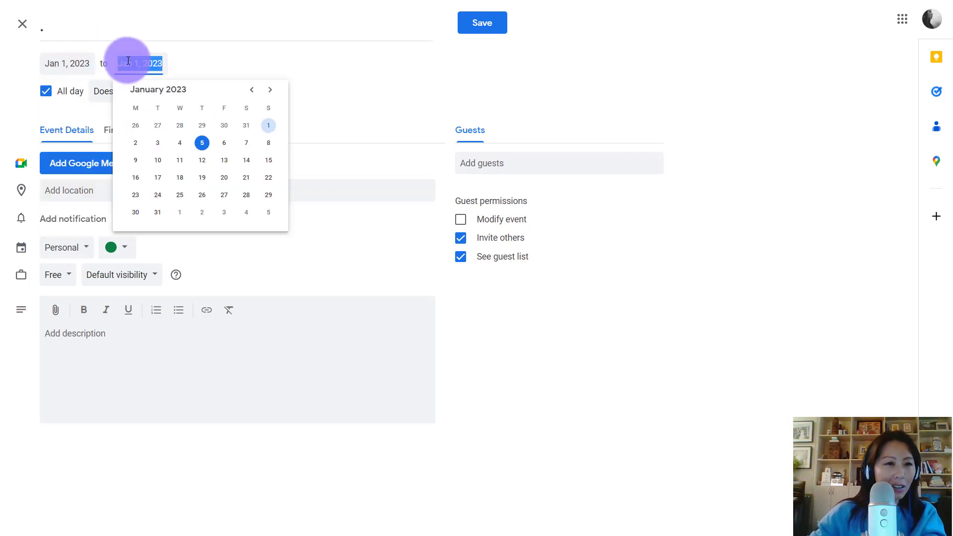
pyautogui.click(246, 142)
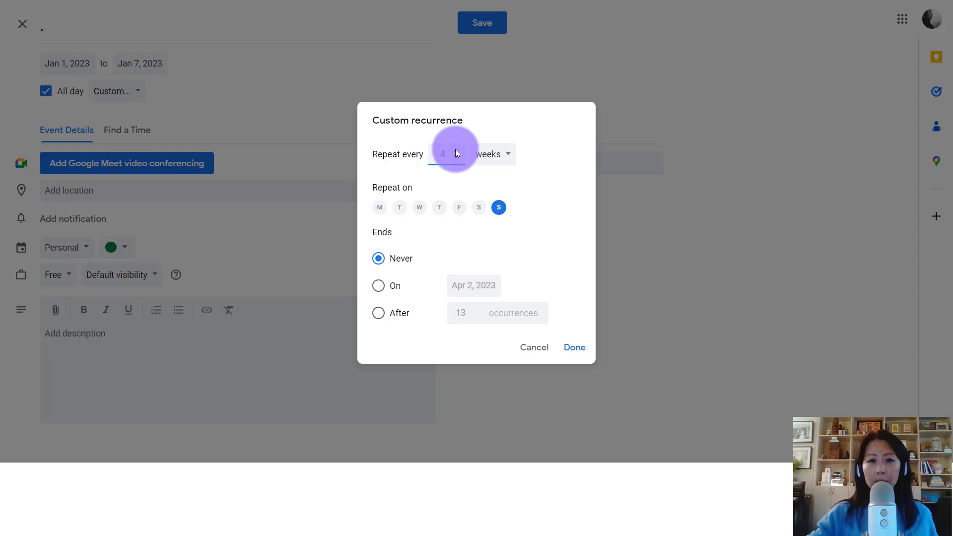
# Set the all-day event to repeat every 4 weeks on Sunday with no end date and save it.
pyautogui.click(576, 347)
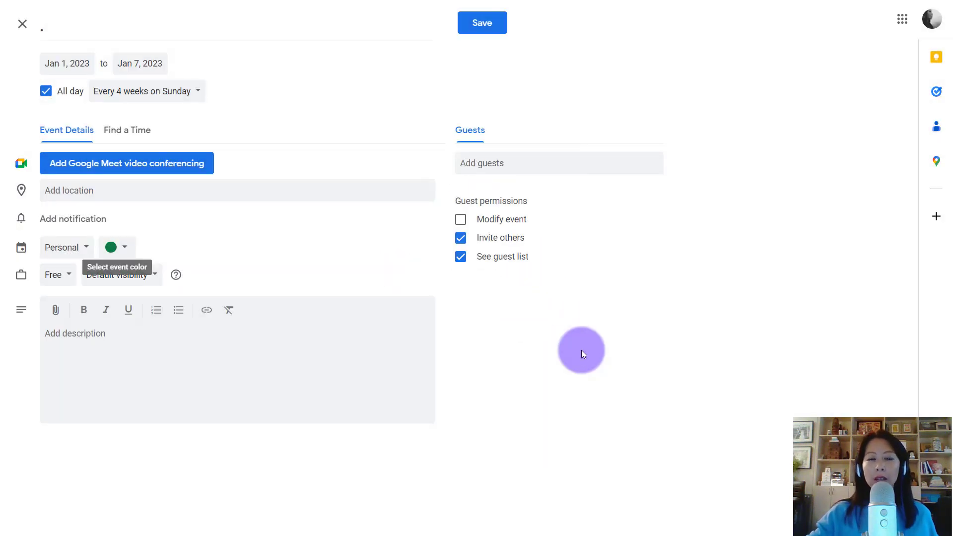
pyautogui.click(488, 28)
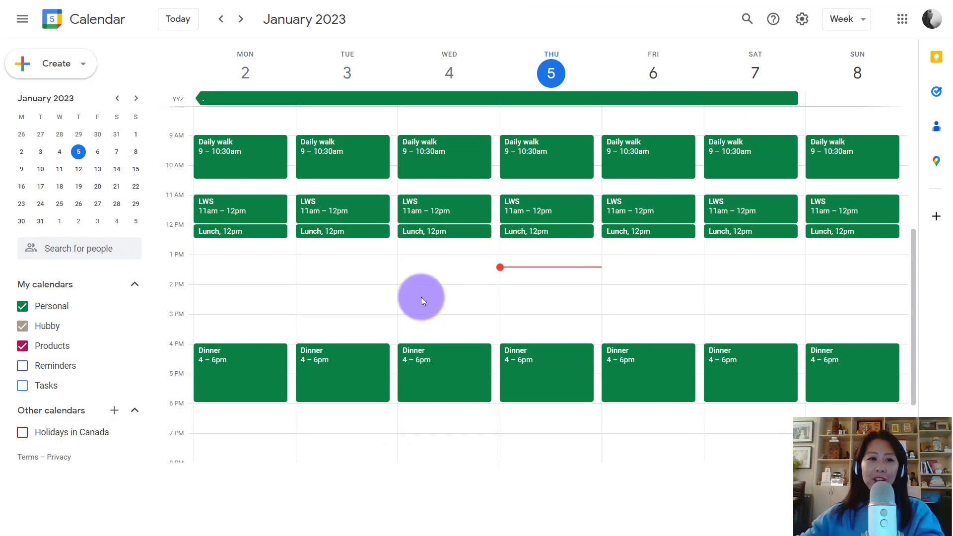
pyautogui.scroll(-2, 421, 297)
pyautogui.scroll(4, 420, 297)
pyautogui.scroll(-2, 421, 297)
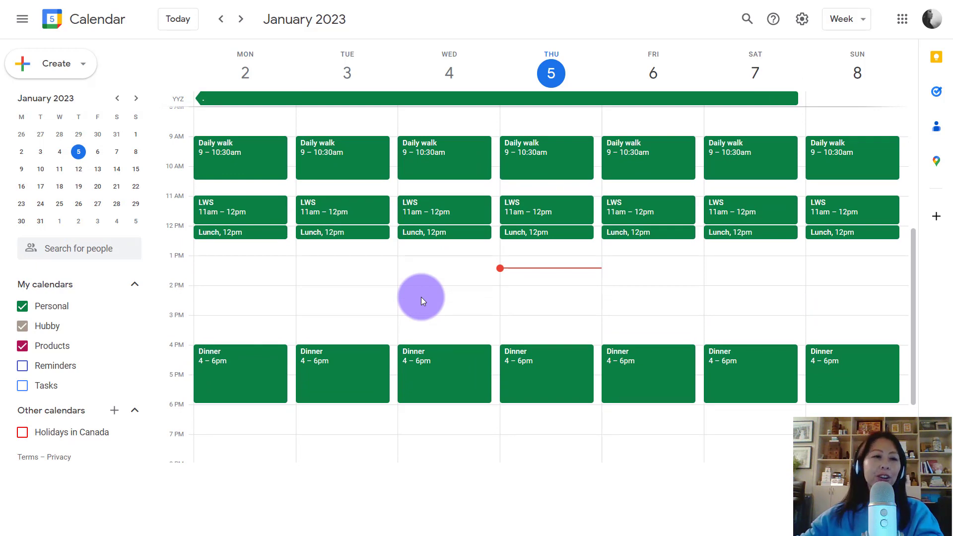
# Browse the calendars of interest and add the Holidays in China calendar from the full list of regional holidays.
pyautogui.click(114, 414)
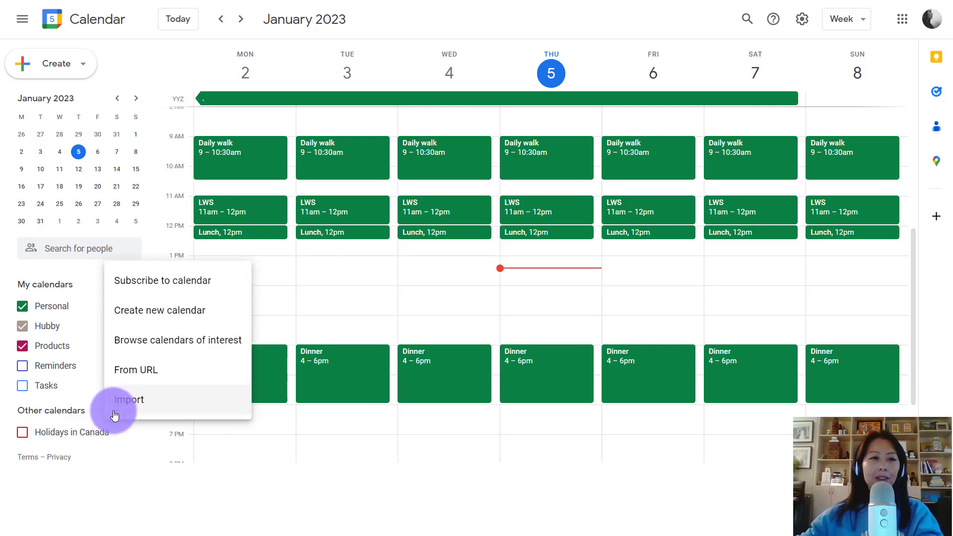
pyautogui.click(141, 347)
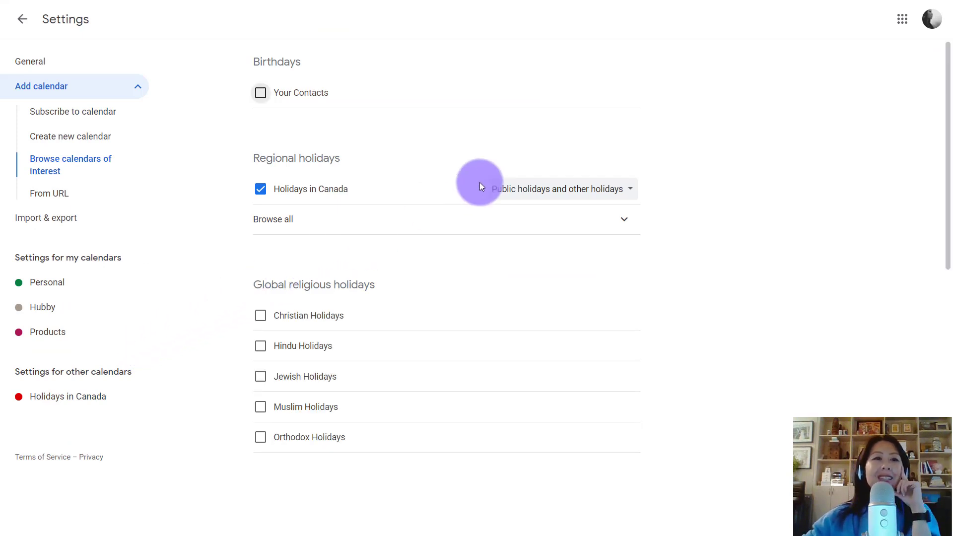
pyautogui.scroll(-3, 479, 184)
pyautogui.scroll(3, 479, 183)
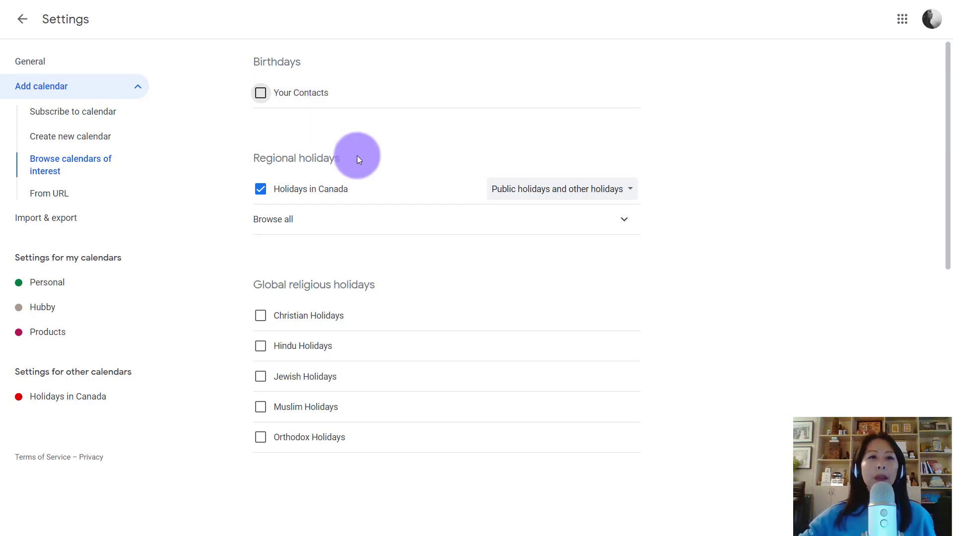
pyautogui.scroll(-2, 357, 156)
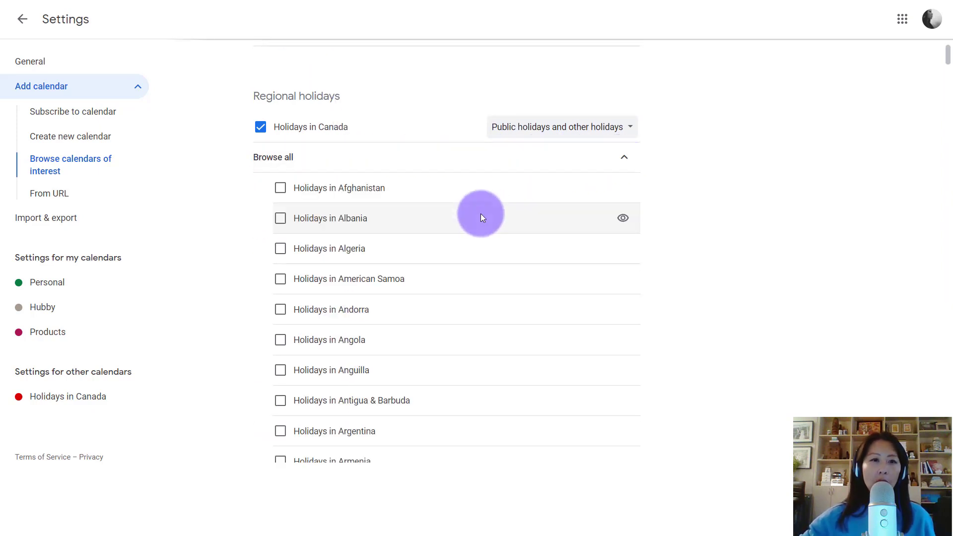
pyautogui.scroll(-10, 480, 214)
pyautogui.scroll(-11, 480, 214)
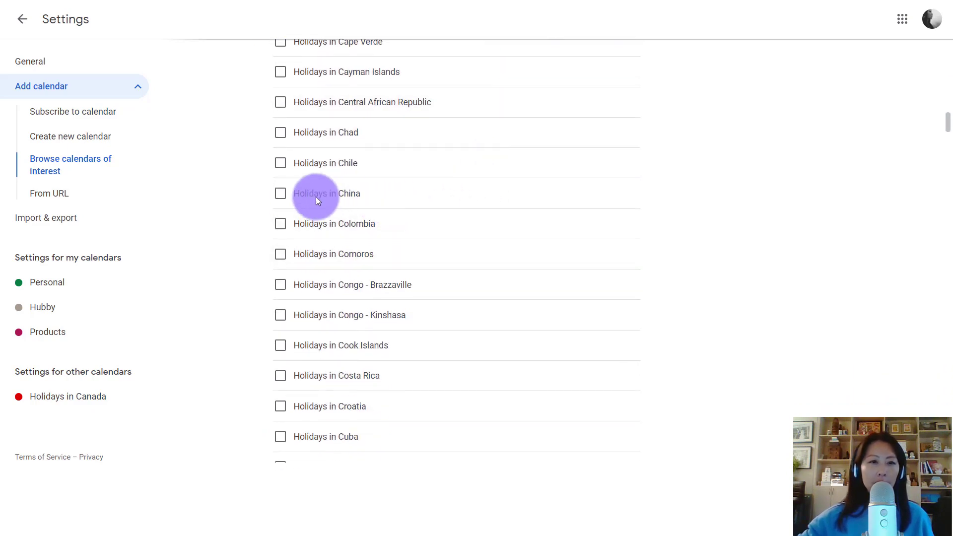
pyautogui.click(280, 195)
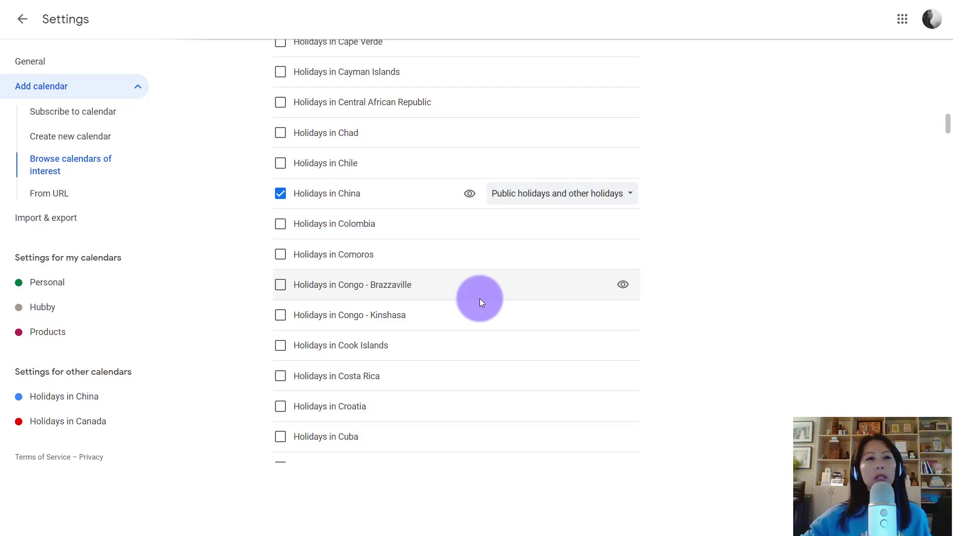
pyautogui.scroll(-14, 480, 302)
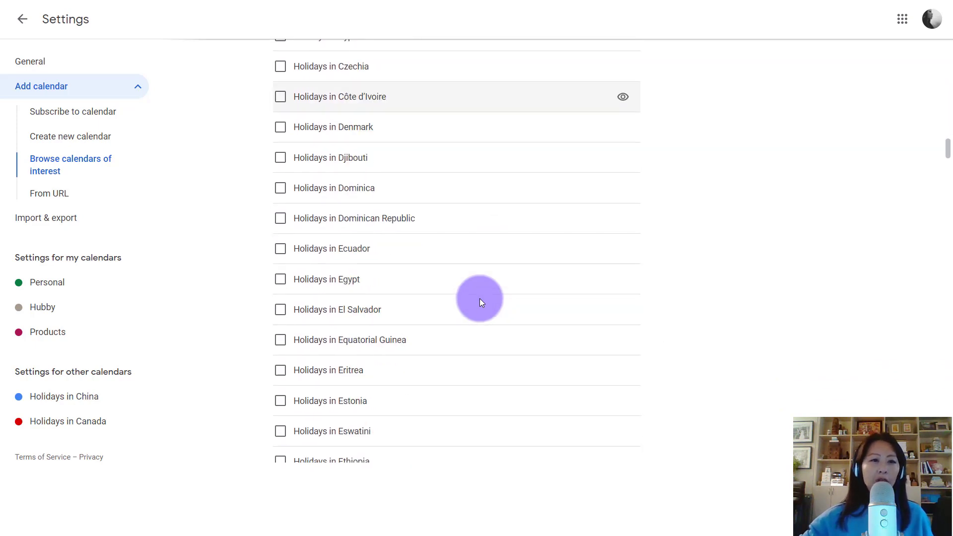
# Add the Hong Kong and United States holidays, Toronto Maple Leafs (NHL) and Phases of the Moon calendars, and return to the week view.
pyautogui.scroll(-7, 479, 298)
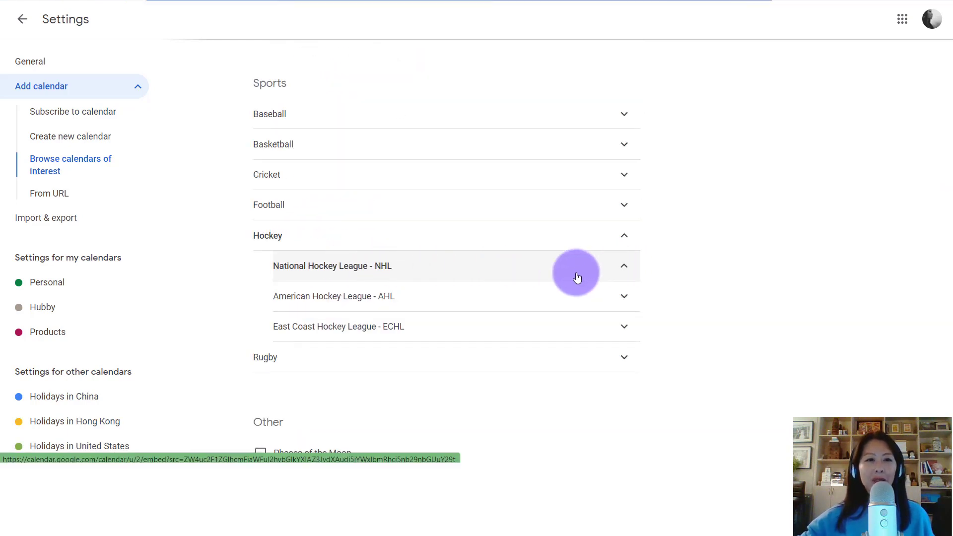
pyautogui.scroll(-10, 577, 274)
pyautogui.scroll(-3, 576, 275)
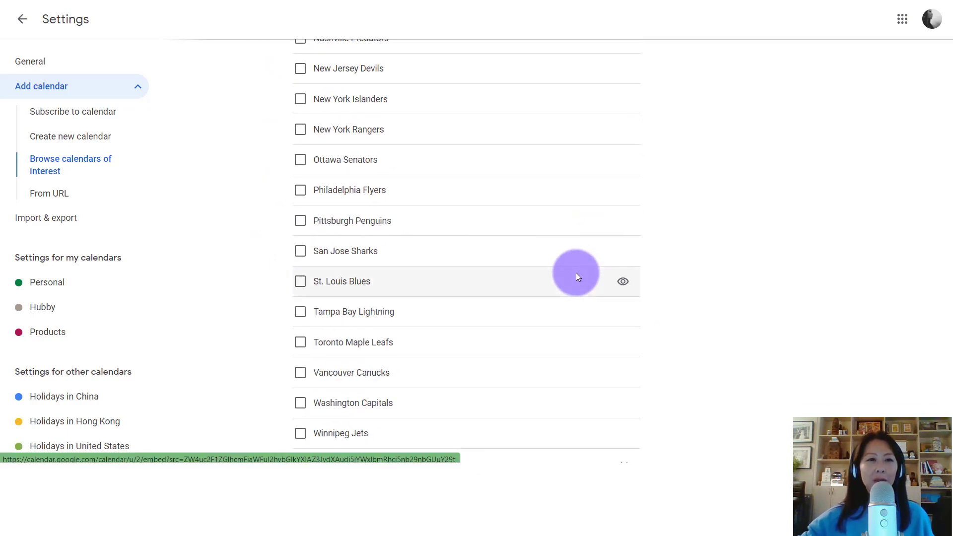
pyautogui.click(361, 344)
pyautogui.scroll(-4, 368, 341)
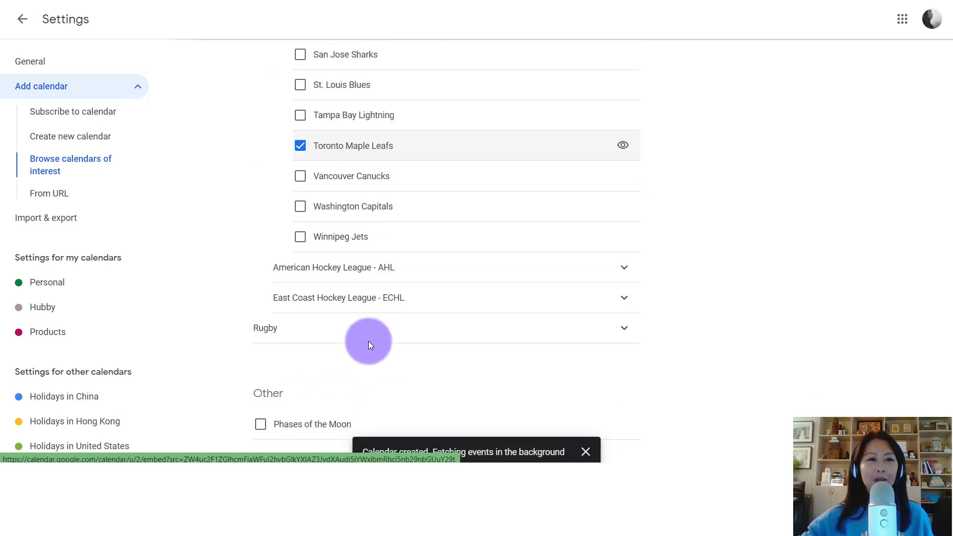
pyautogui.click(259, 424)
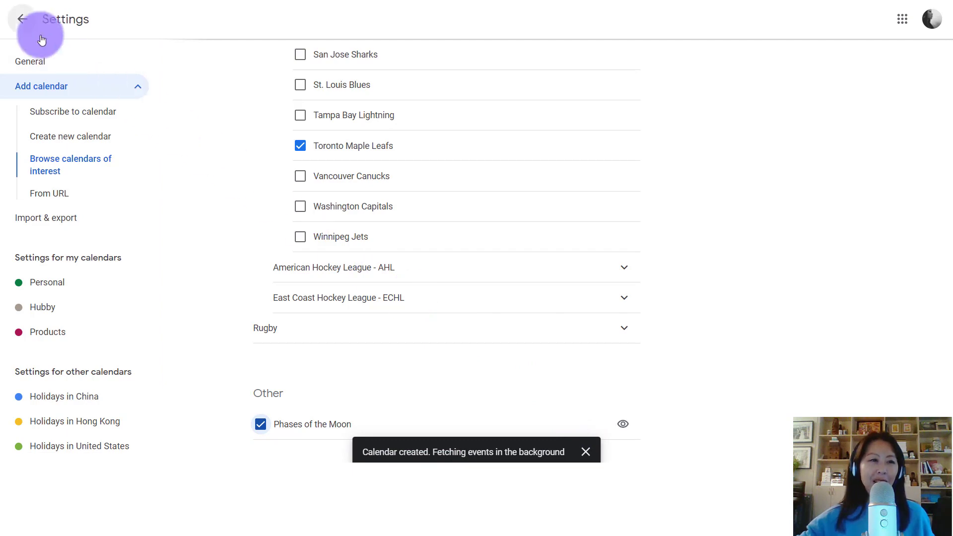
pyautogui.click(22, 19)
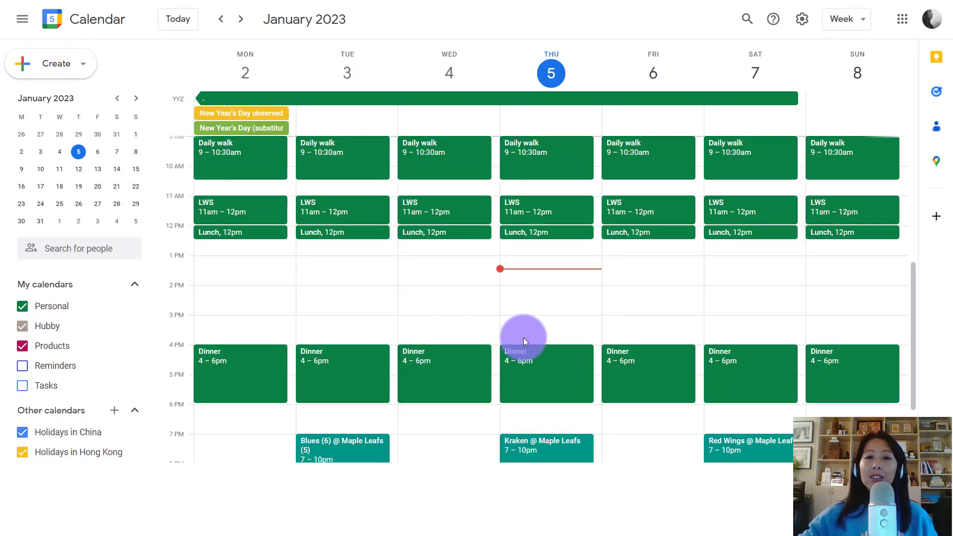
# Hide the holiday and Toronto Maple Leafs calendars, leaving only Phases of the Moon shown among the other calendars.
pyautogui.scroll(3, 530, 212)
pyautogui.scroll(-2, 74, 377)
pyautogui.click(22, 420)
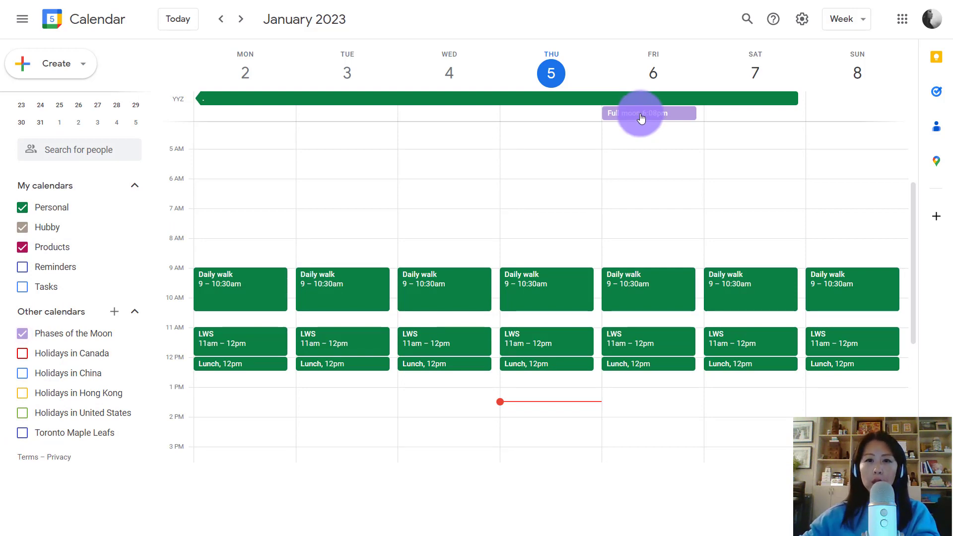
# Copy the full moon event on Friday, January 6 to the Personal calendar and save it.
pyautogui.click(642, 119)
pyautogui.click(549, 121)
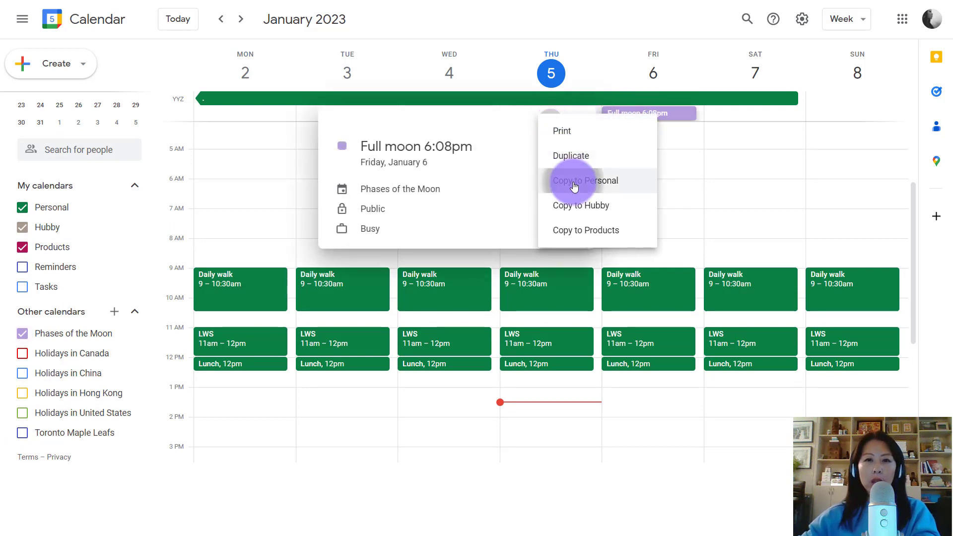
pyautogui.click(534, 117)
pyautogui.click(481, 25)
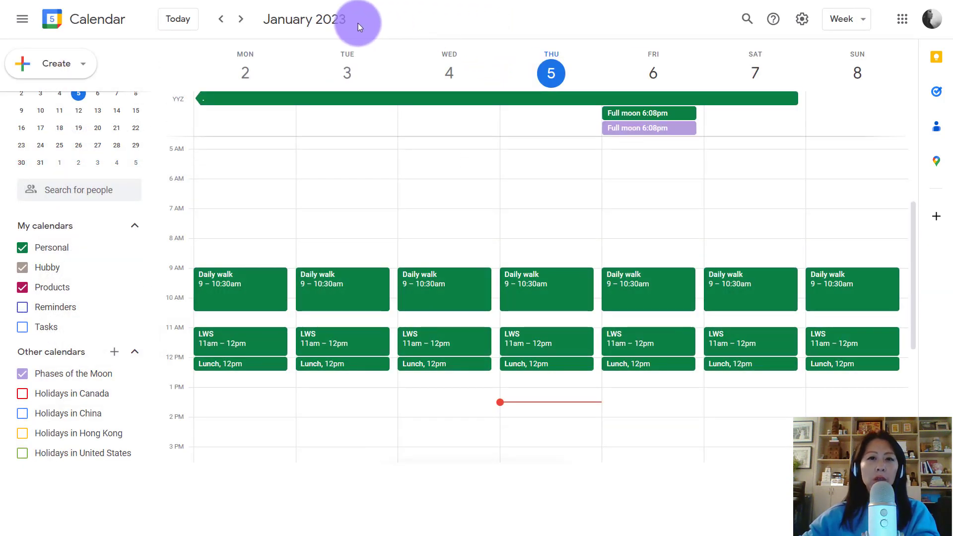
# Copy the new moon event on Saturday, January 21 to the Personal calendar and save it.
pyautogui.click(237, 24)
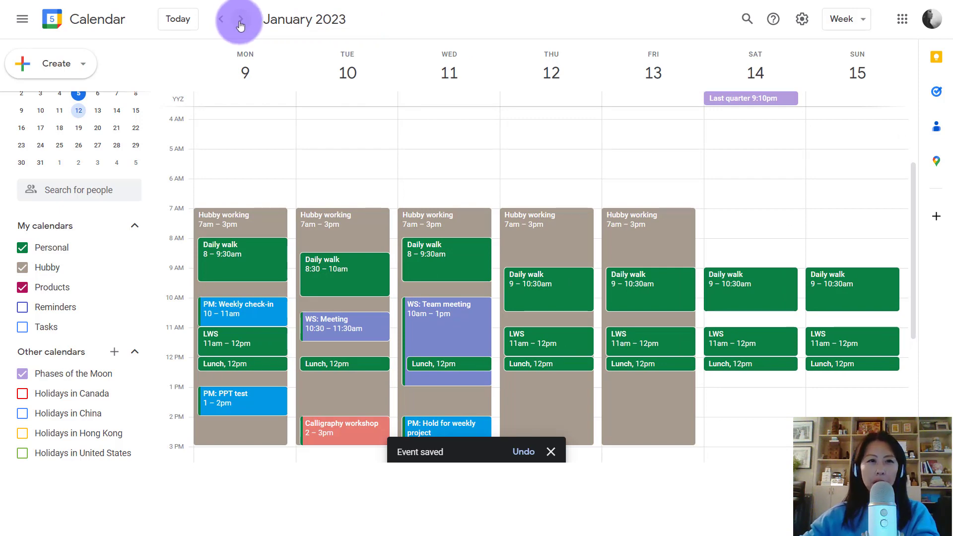
pyautogui.click(240, 24)
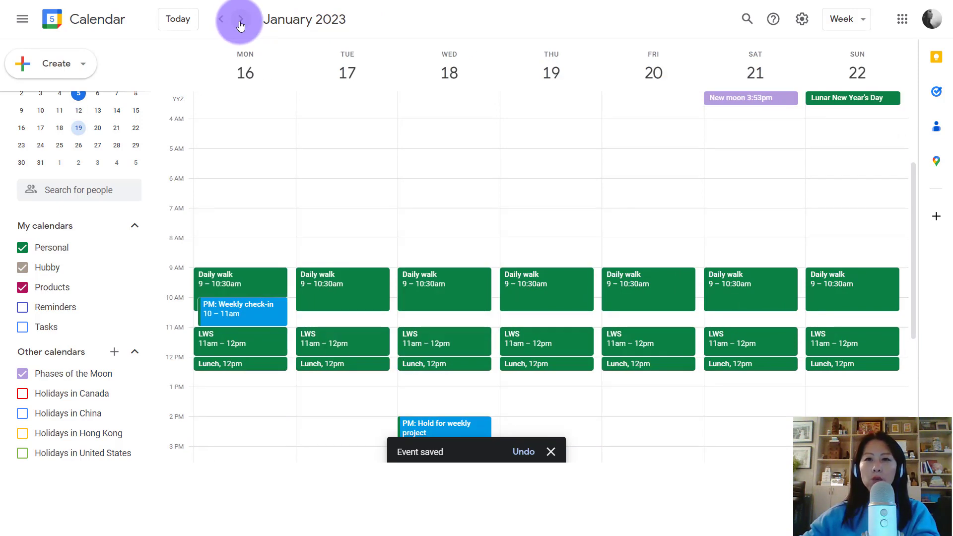
pyautogui.click(732, 103)
# Hide the Phases of the Moon calendar, show the Toronto Maple Leafs calendar and return to the January 2–8 week.
pyautogui.click(25, 373)
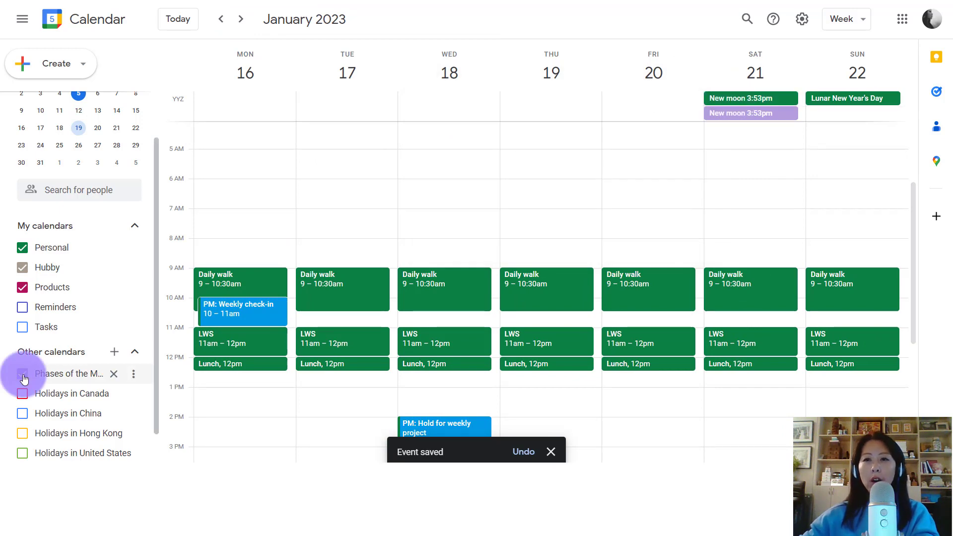
pyautogui.scroll(-1, 59, 351)
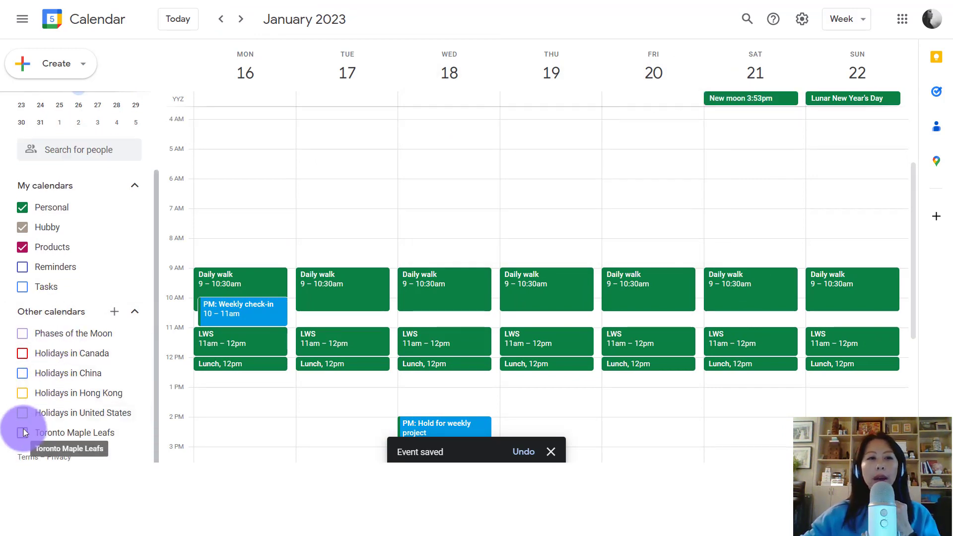
pyautogui.click(23, 435)
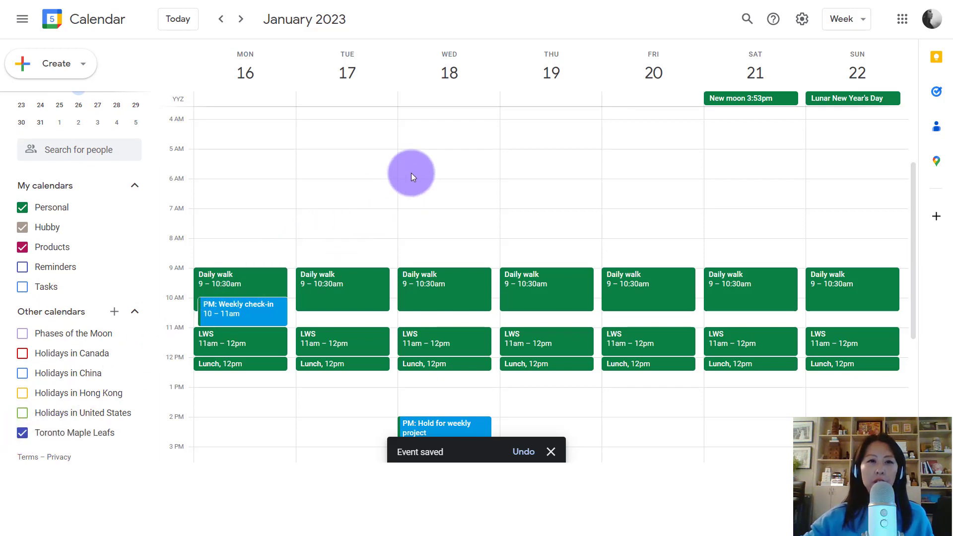
pyautogui.scroll(-2, 411, 174)
pyautogui.scroll(-3, 411, 177)
pyautogui.press('t')
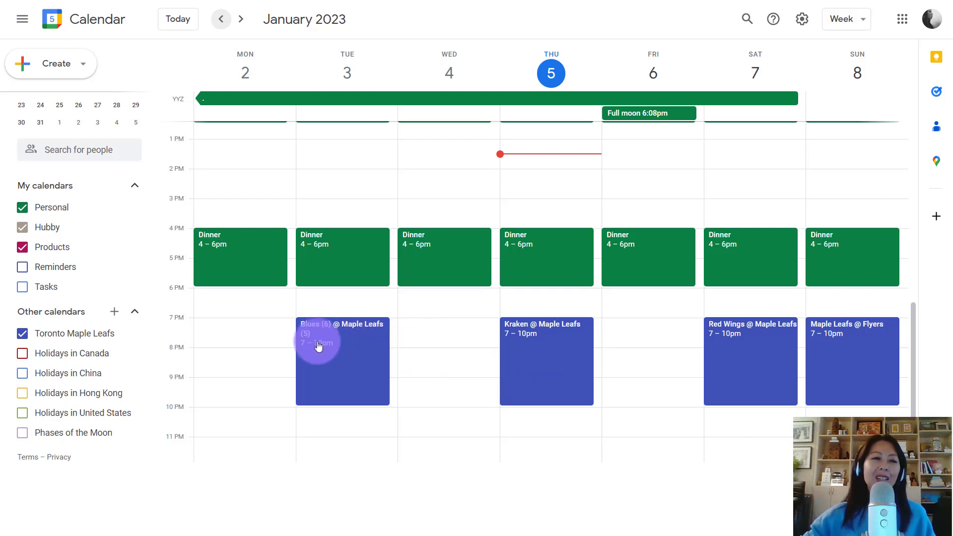
# Copy the Blues @ Maple Leafs game on Tuesday, January 3 to the Personal calendar and save it.
pyautogui.click(343, 361)
pyautogui.click(240, 187)
pyautogui.click(278, 248)
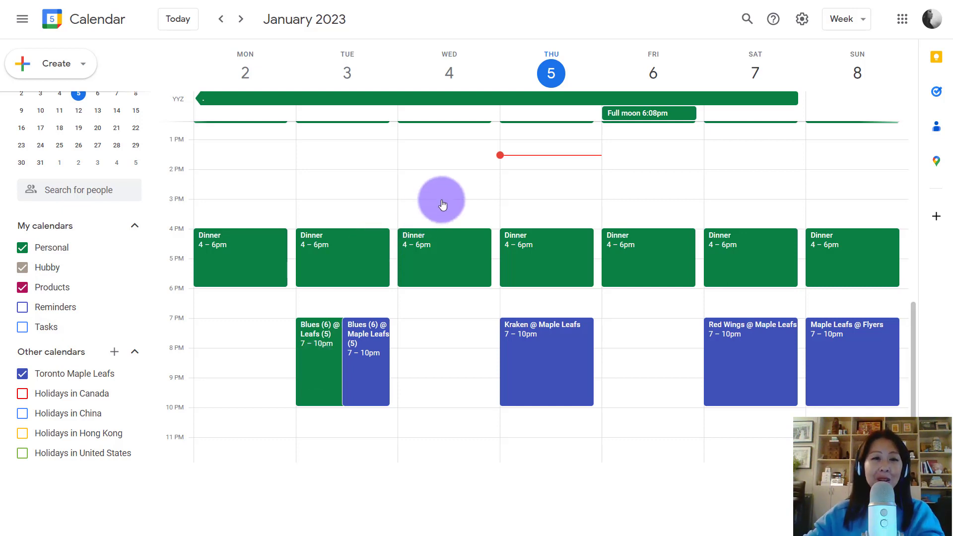
pyautogui.scroll(2, 442, 203)
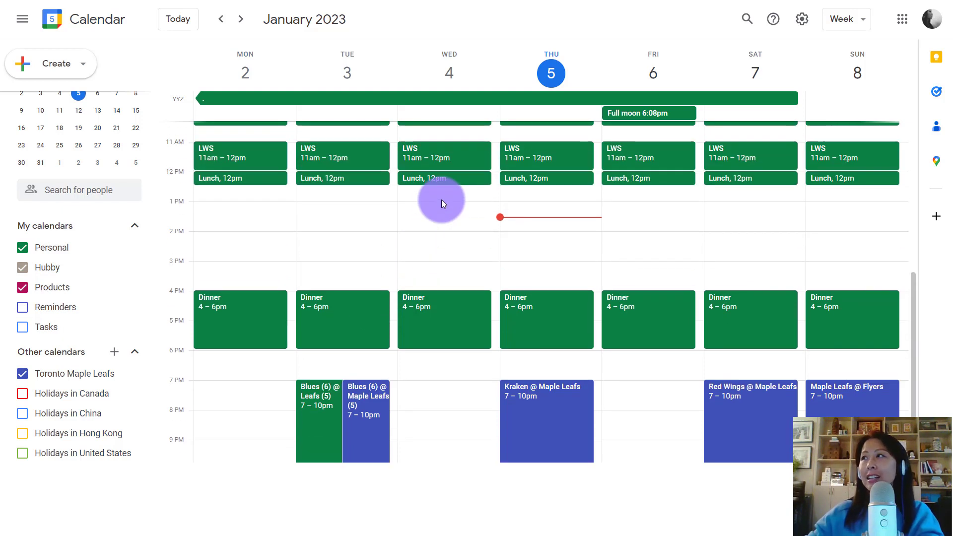
pyautogui.scroll(2, 453, 258)
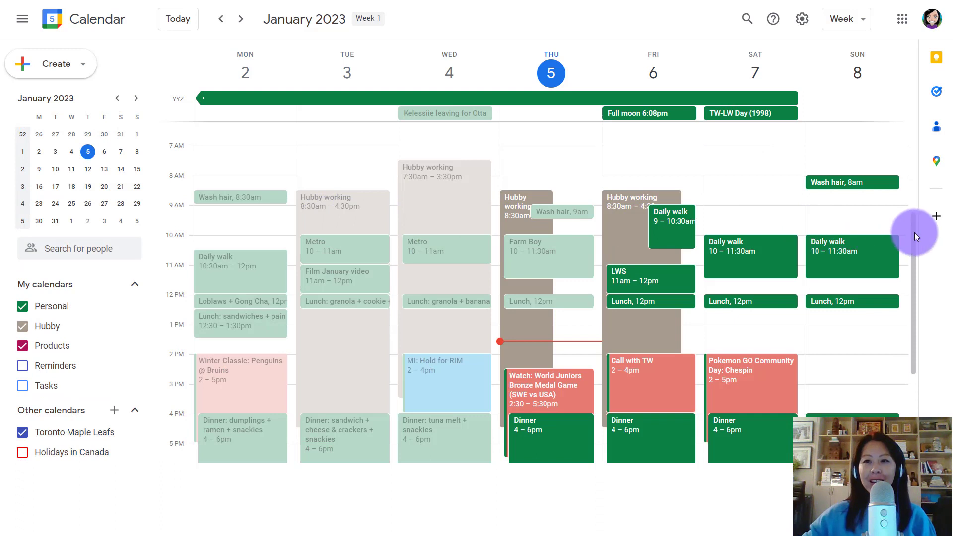
# Examine the view options in the general settings, especially the option to reduce the brightness of past events, and return to the week view.
pyautogui.moveTo(914, 232); pyautogui.dragTo(915, 246)
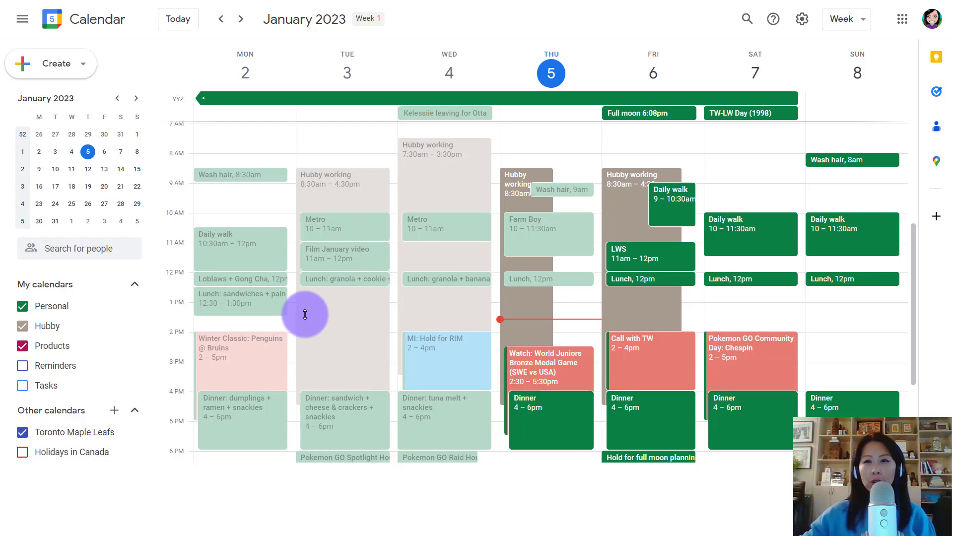
pyautogui.click(803, 20)
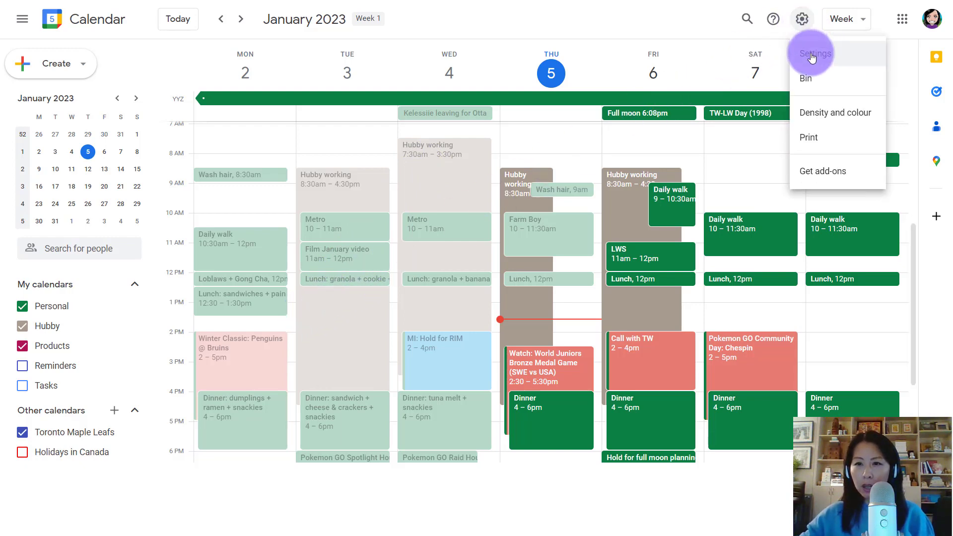
pyautogui.click(812, 56)
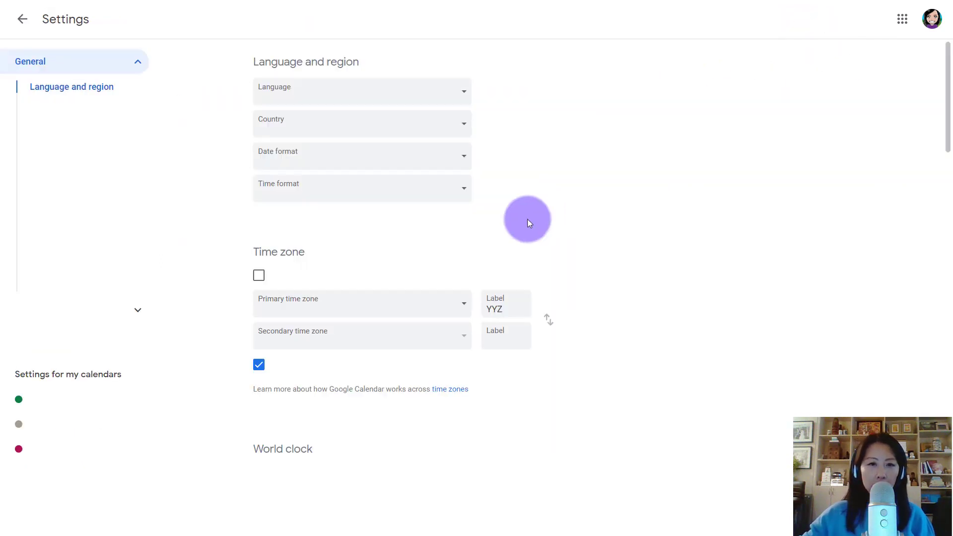
pyautogui.scroll(-10, 344, 163)
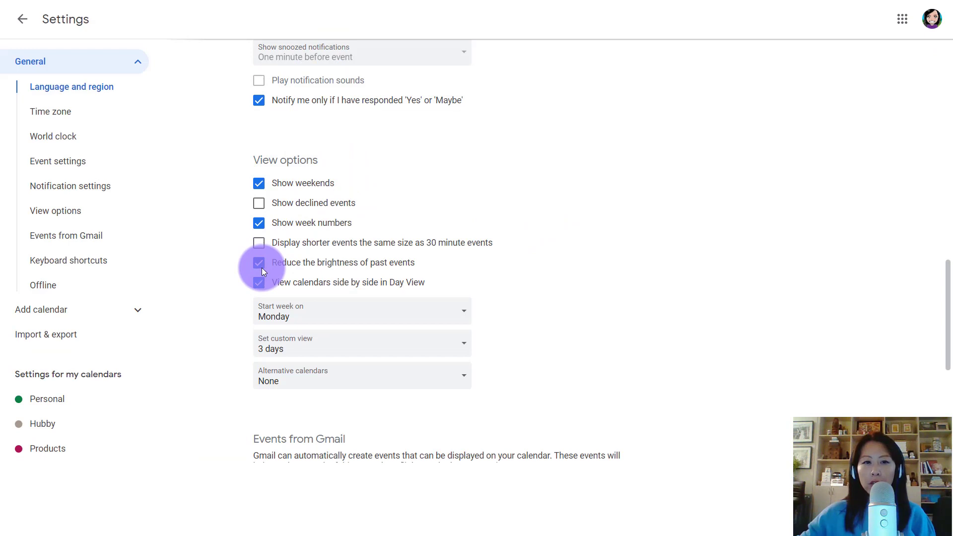
pyautogui.click(22, 19)
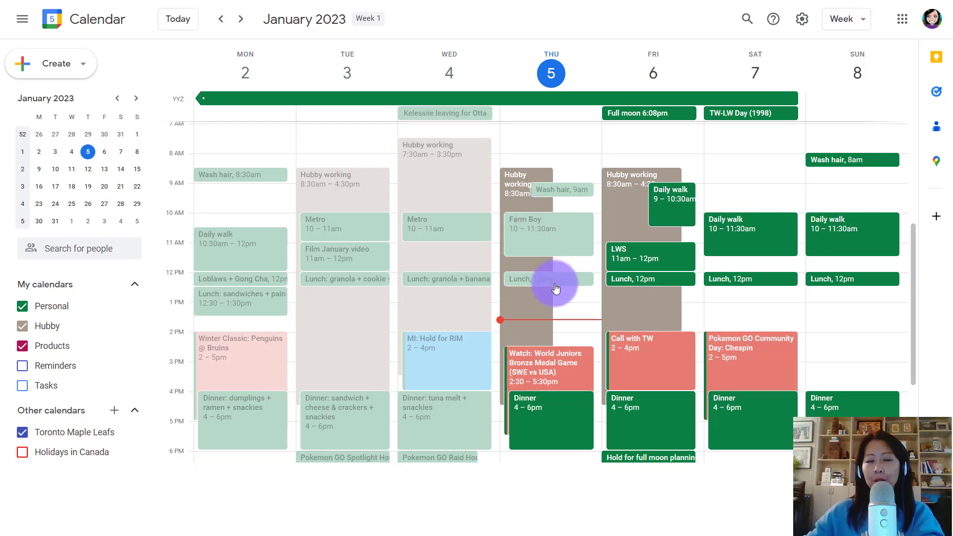
# Add the meal eaten, starting with "granola + yogurt", to the title of the Thursday, 5 January Lunch event and save this event only.
pyautogui.click(226, 301)
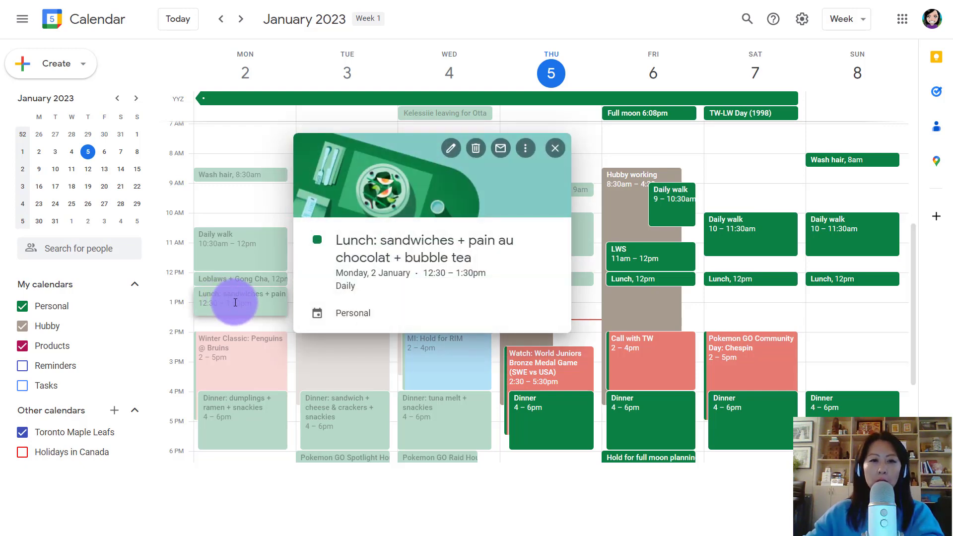
pyautogui.click(237, 301)
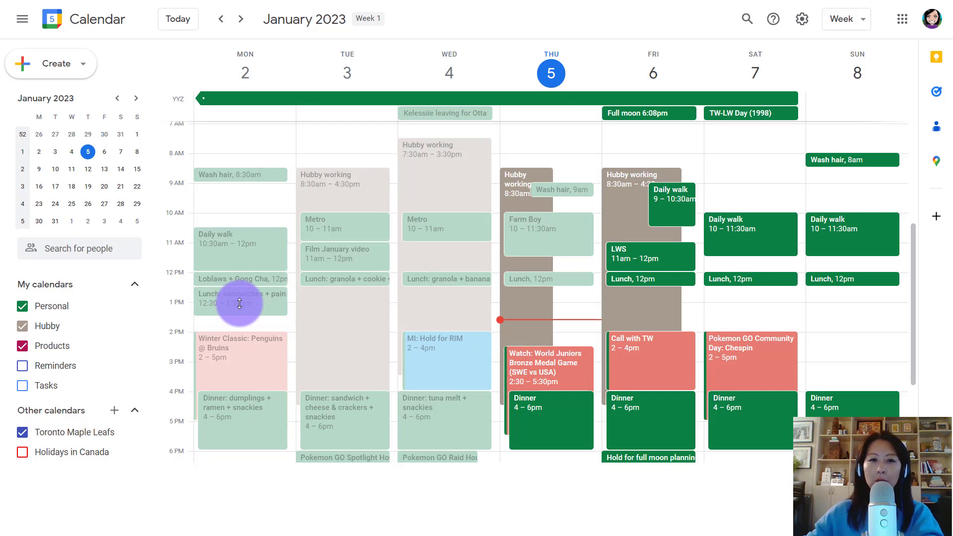
pyautogui.click(563, 281)
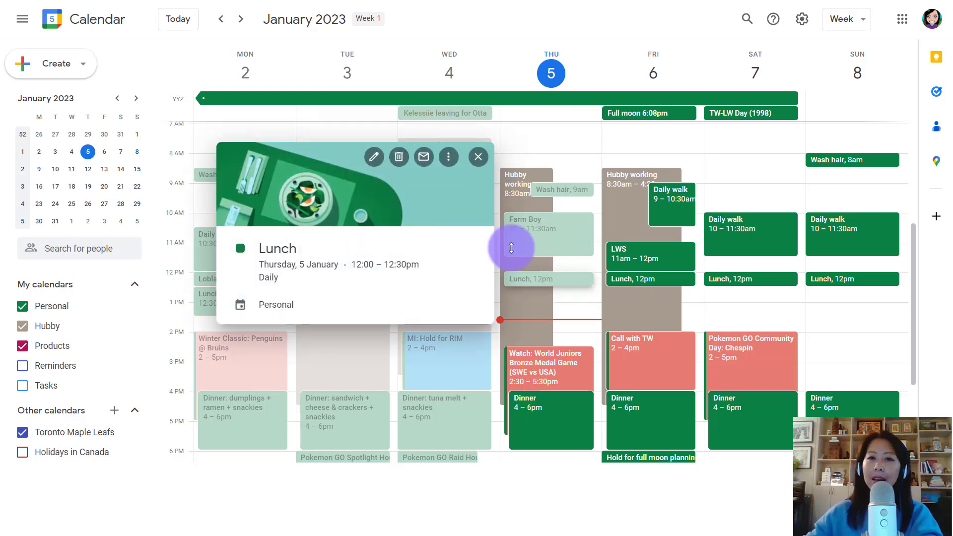
pyautogui.click(372, 156)
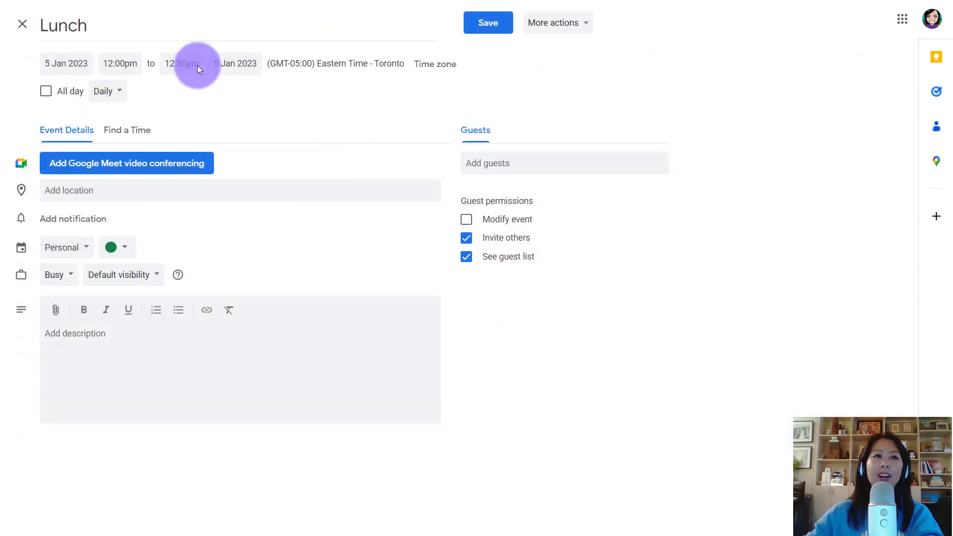
pyautogui.click(121, 23)
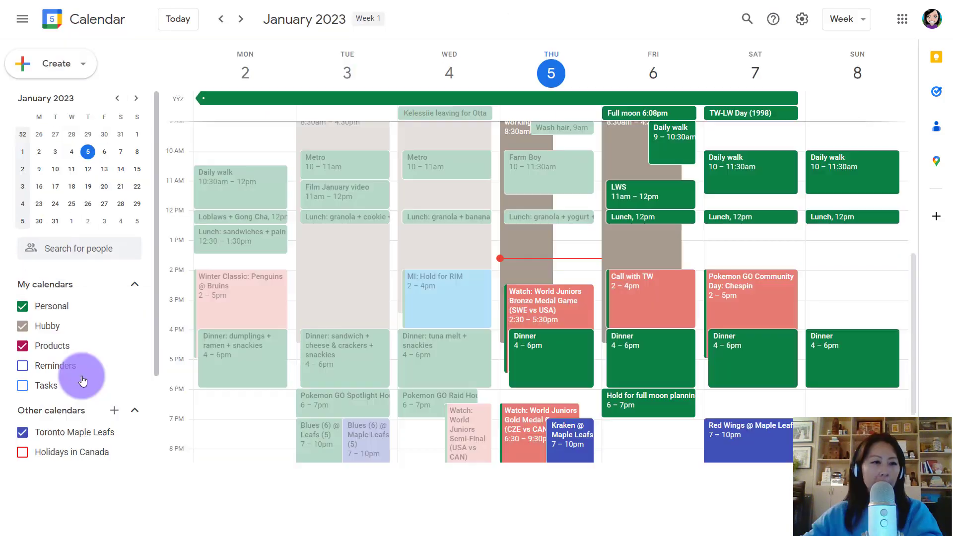
# Hide the Hubby calendar and check the repeat setting of the Wash hair event on Sunday, 8 January.
pyautogui.click(23, 326)
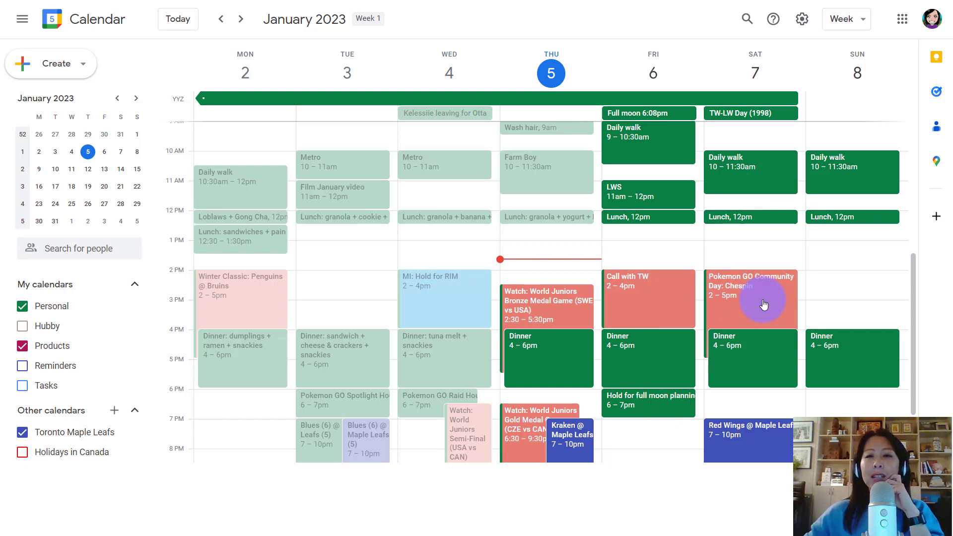
pyautogui.scroll(3, 763, 305)
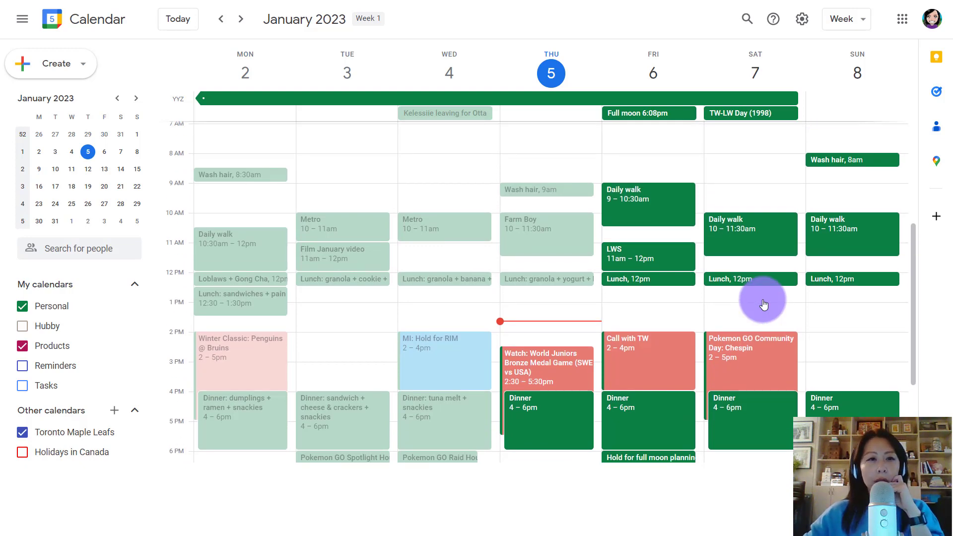
pyautogui.click(832, 164)
pyautogui.click(681, 157)
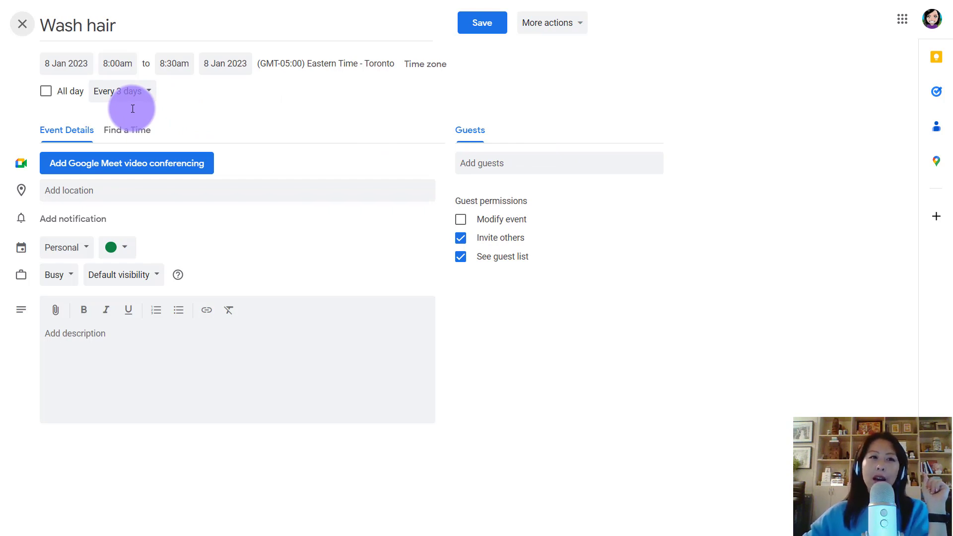
pyautogui.click(484, 22)
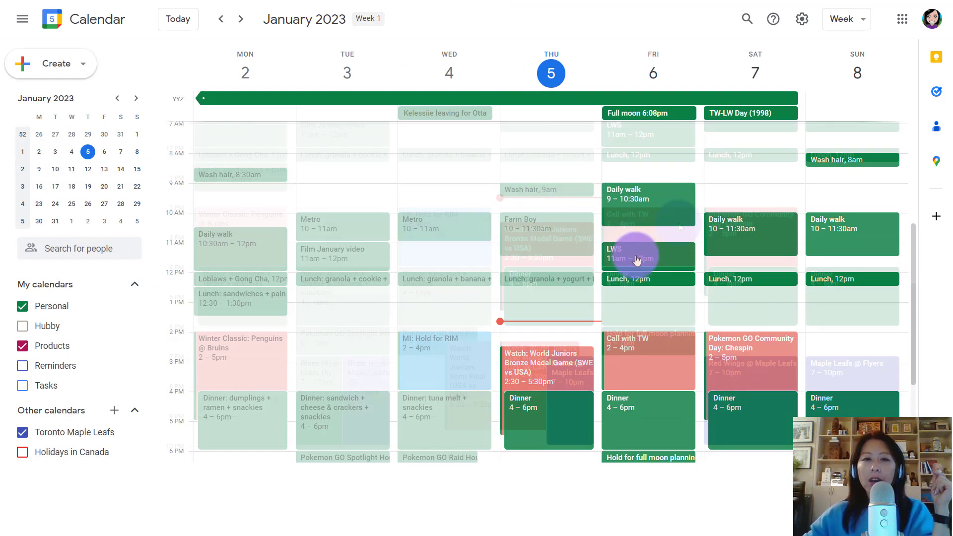
pyautogui.scroll(-2, 634, 251)
pyautogui.scroll(2, 715, 204)
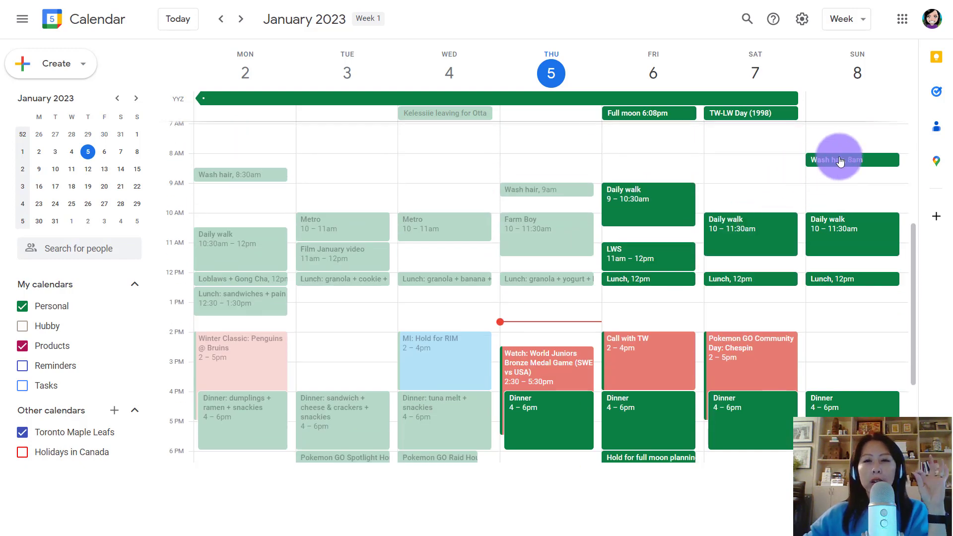